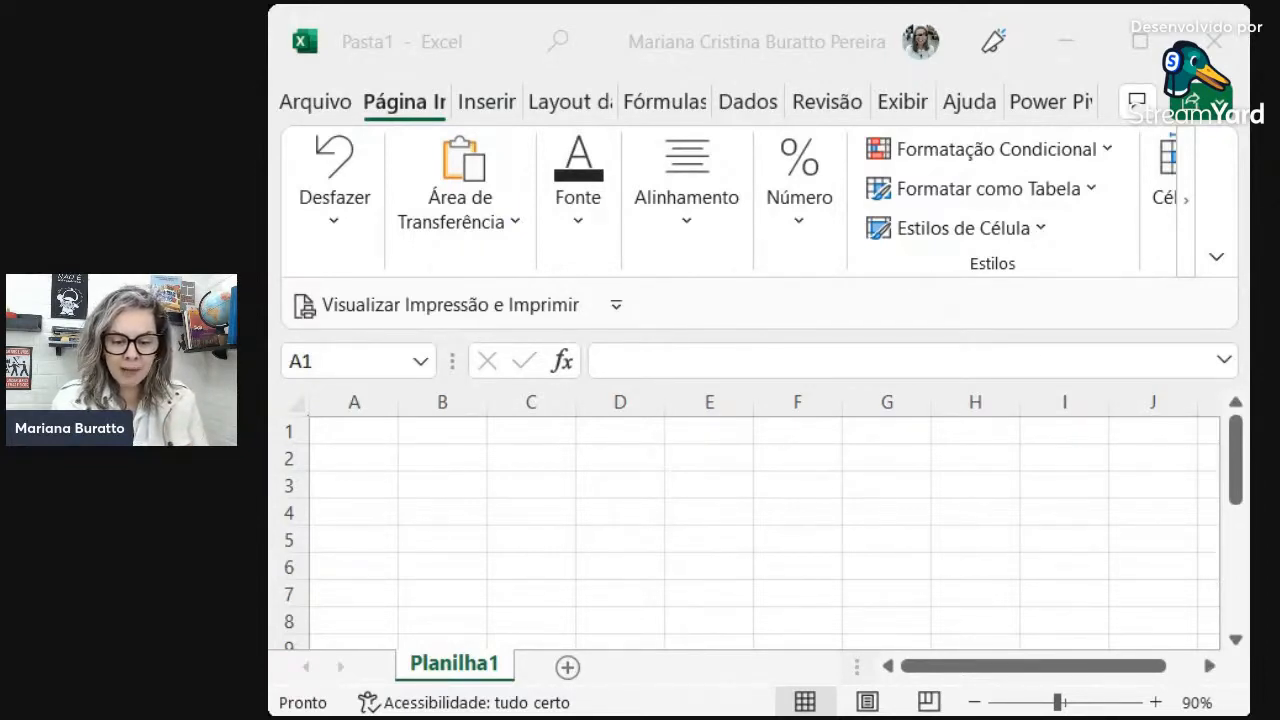
- Enter the title "PLANILHA DE ORÇAMENTO MODELO" in cell A1 and widen the spreadsheet window slightly
key(alt+Tab)
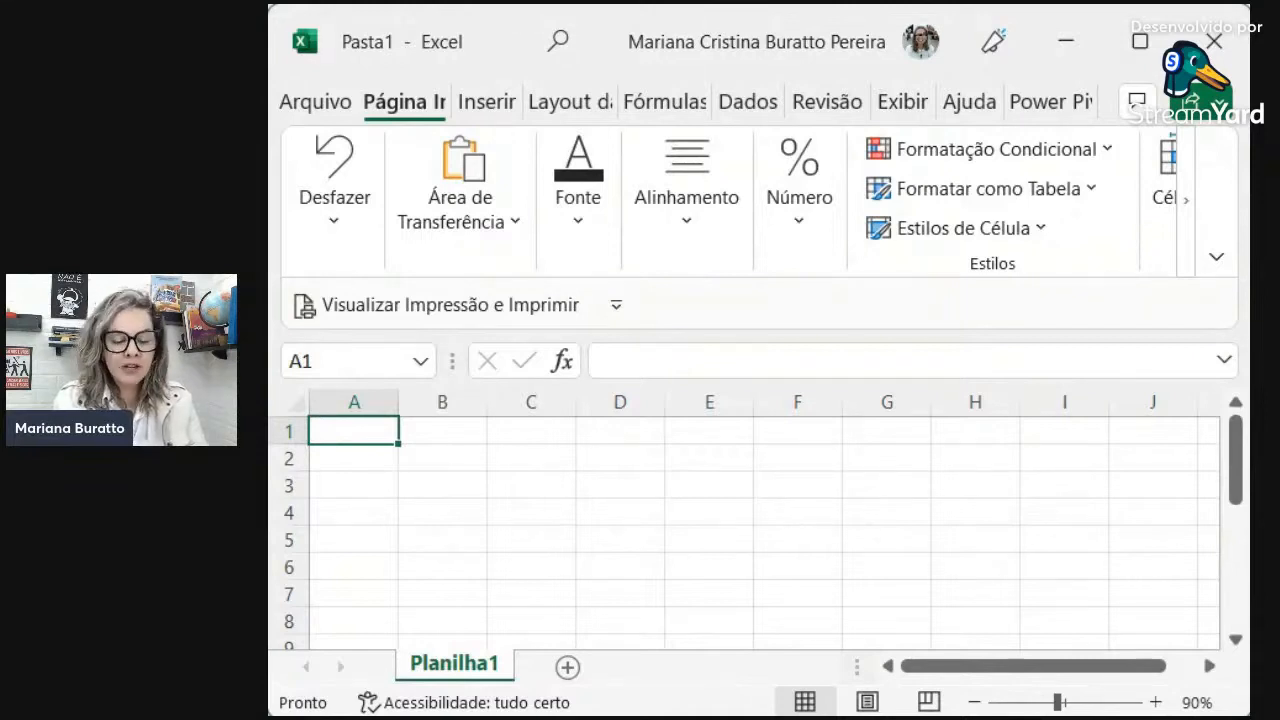
text(PLANILHA)
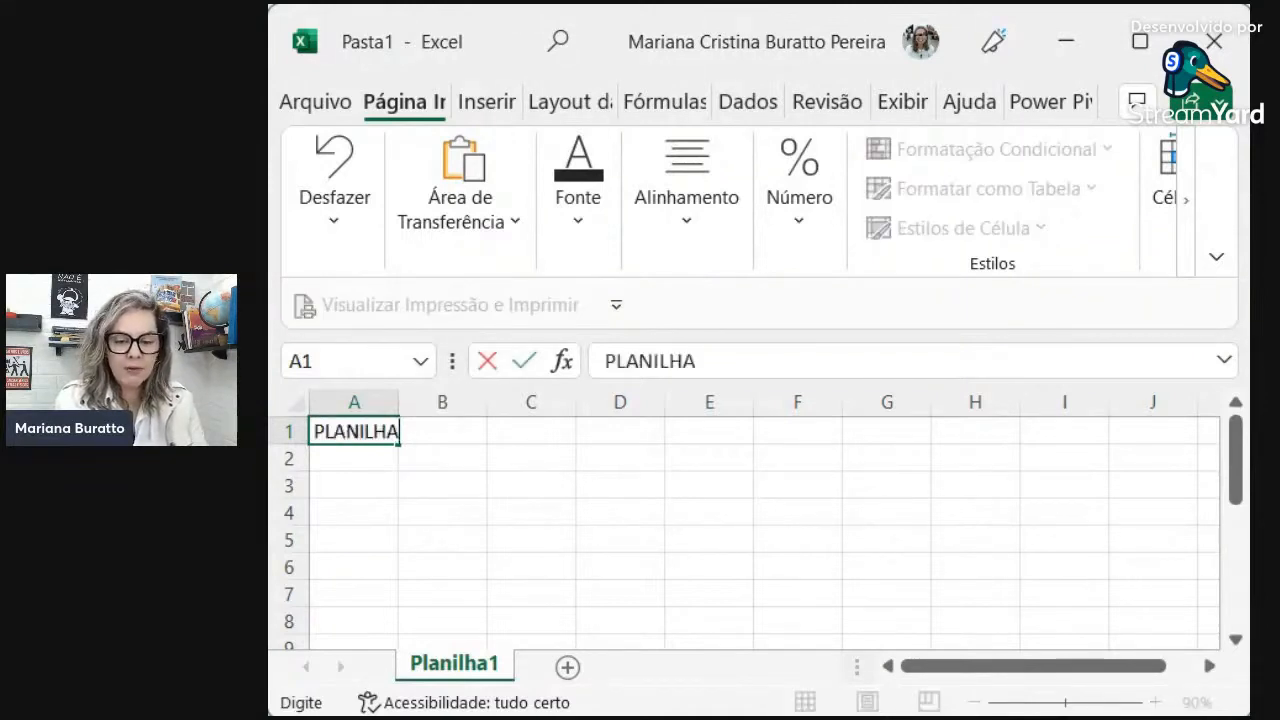
text( DE ORÇAMENTO MO)
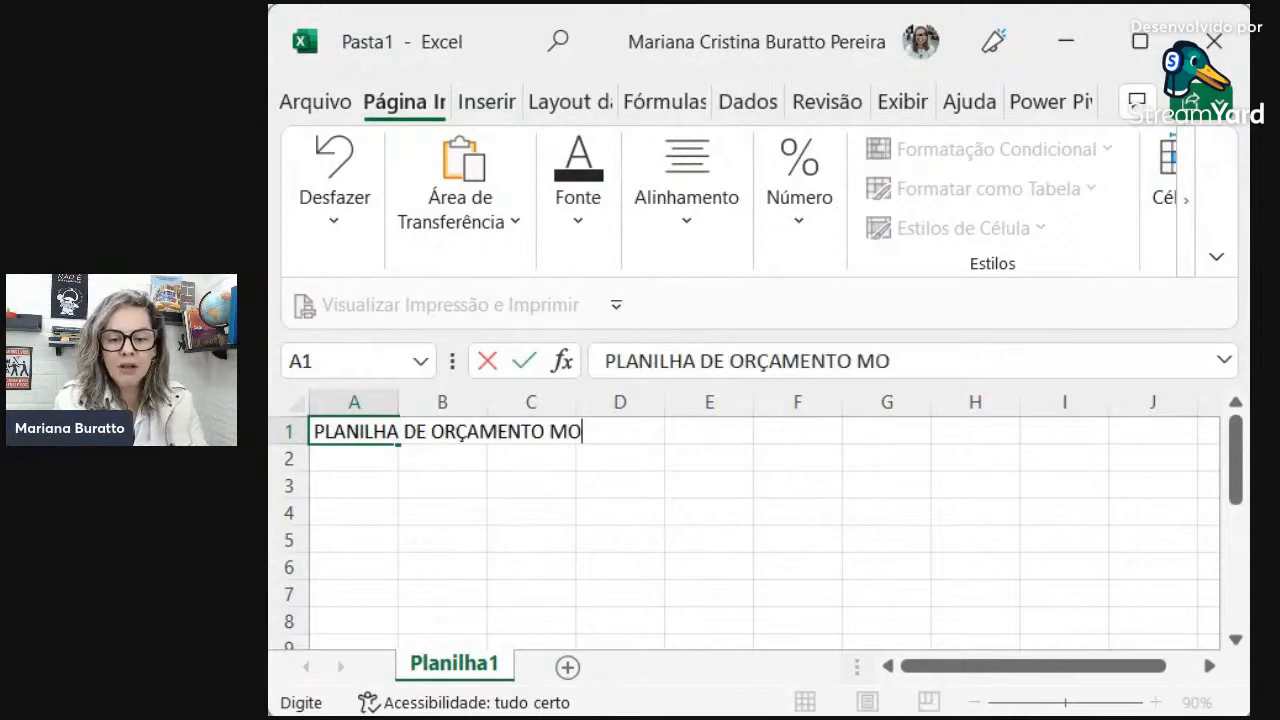
text(DELO)
key(Return)
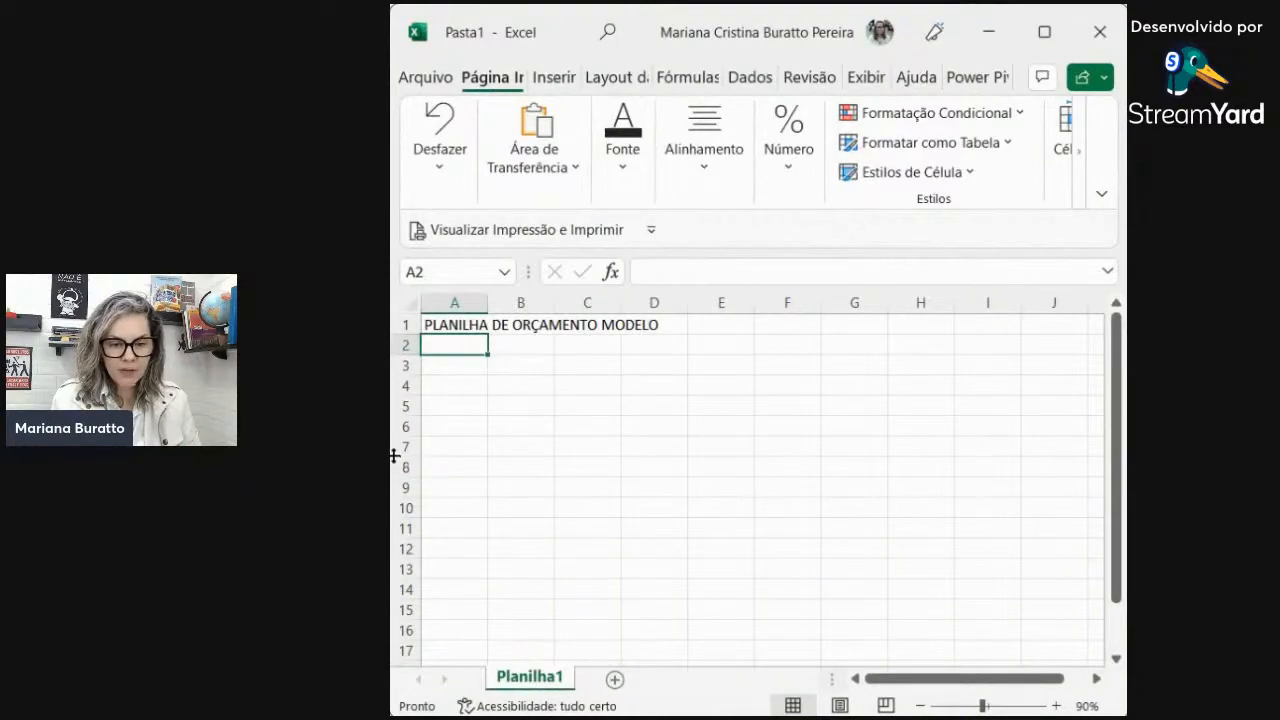
drag(392, 455, 364, 453)
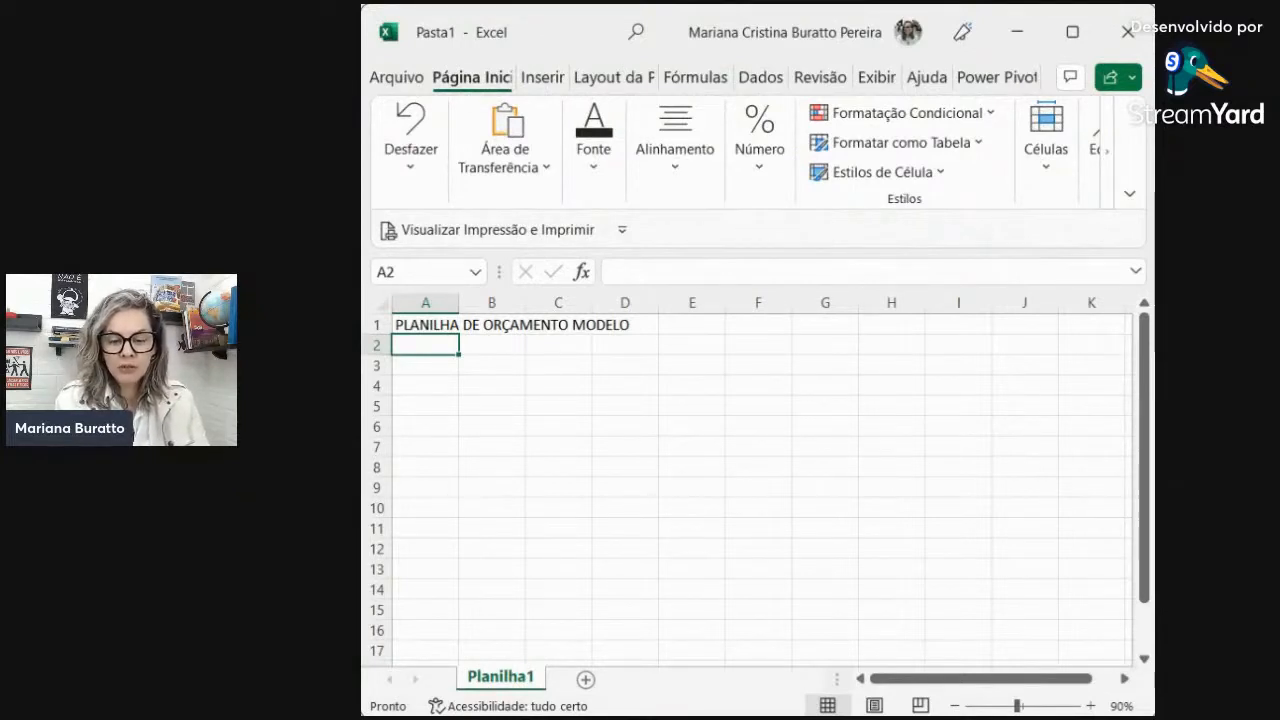
- Enter the label "Cliente:" in cell A2 below the title
click(425, 324)
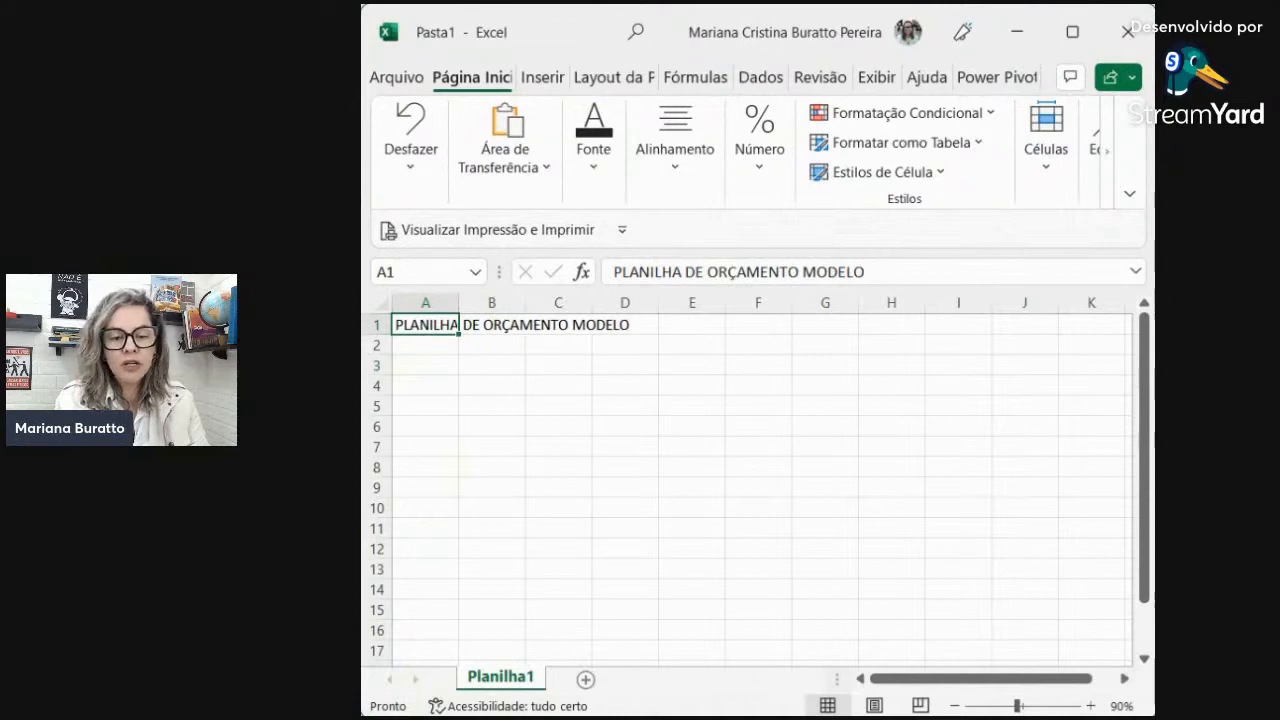
click(425, 344)
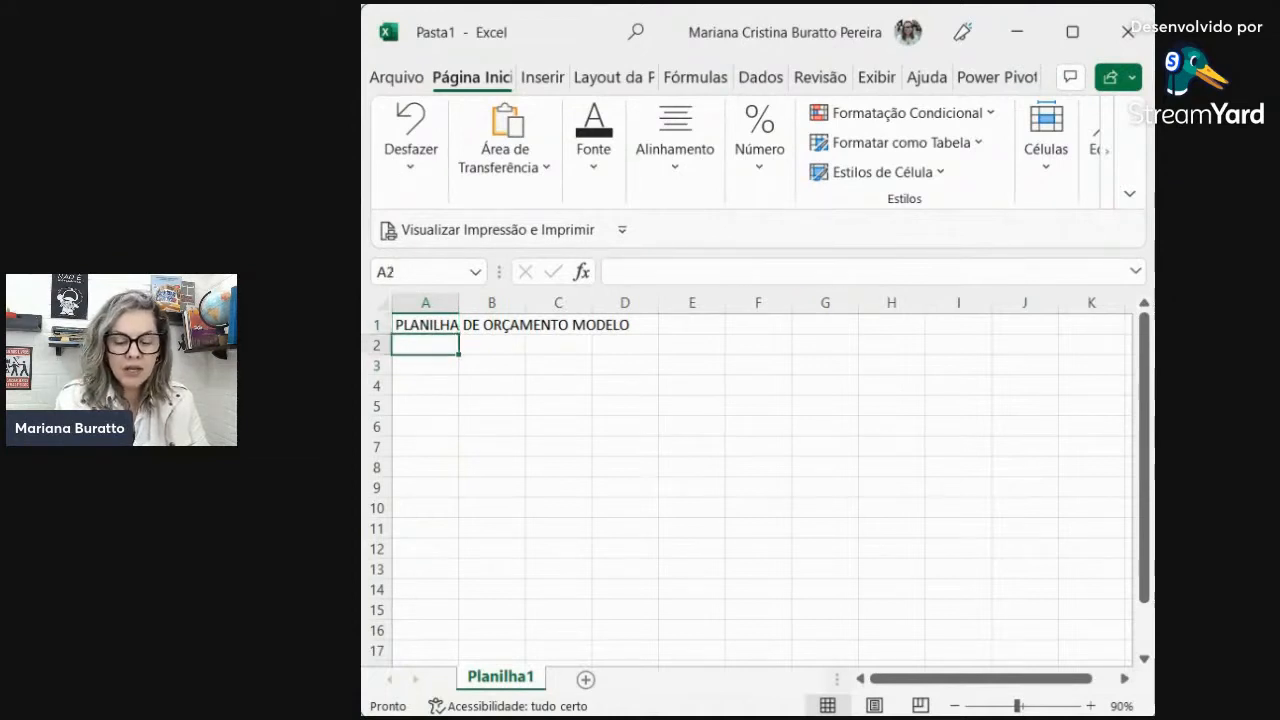
text(Ct)
key(BackSpace)
key(BackSpace)
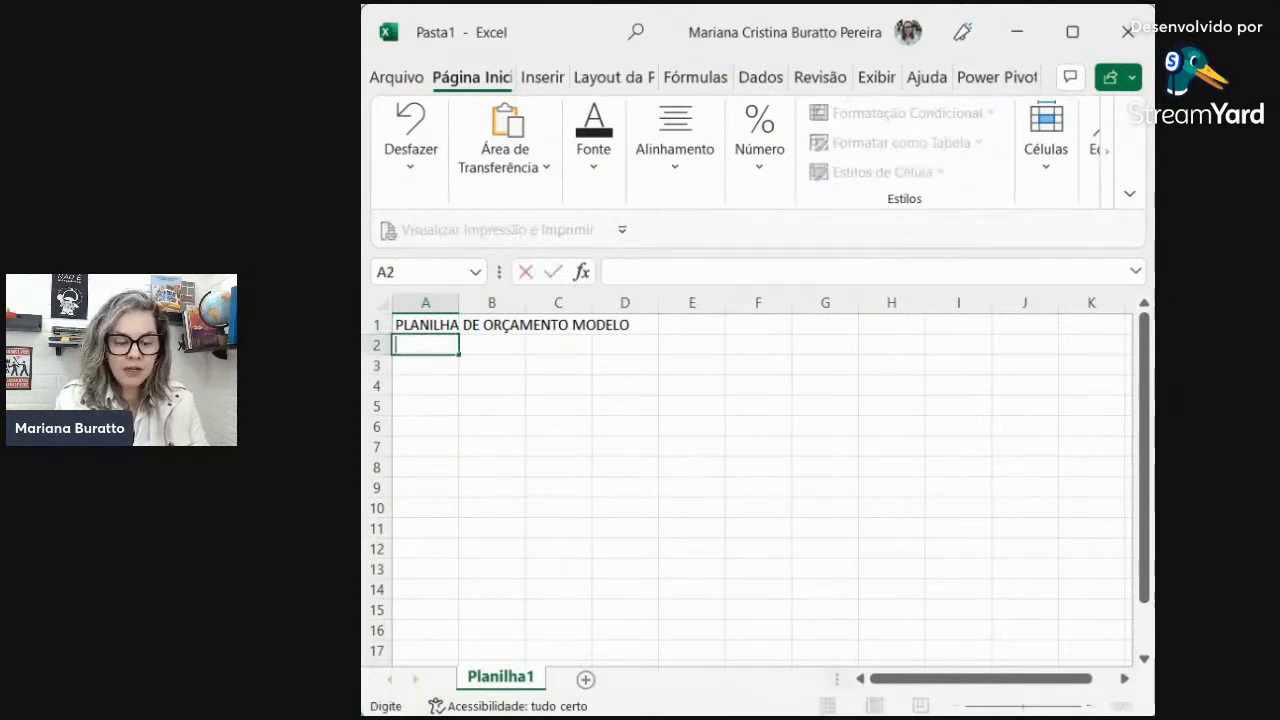
text(Cliente:)
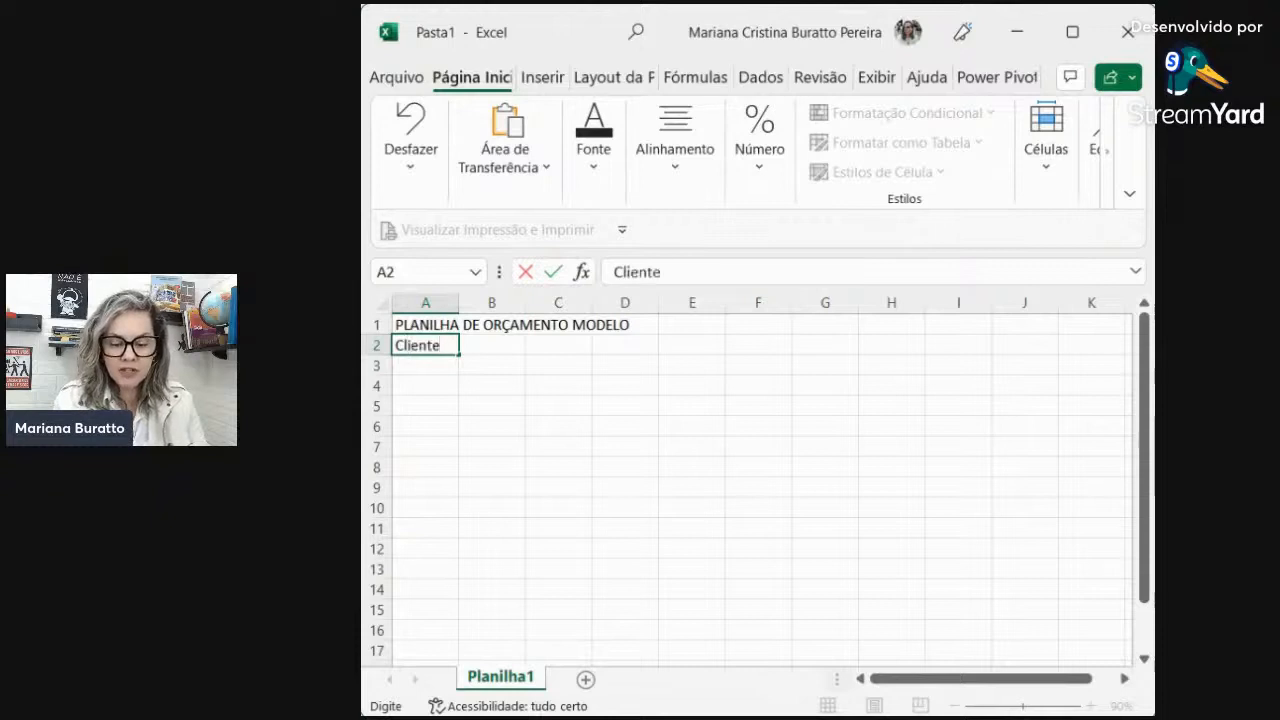
key(Return)
- Fill in the names of the two clients in cell B2, beside the "Cliente:" label
click(425, 344)
click(558, 344)
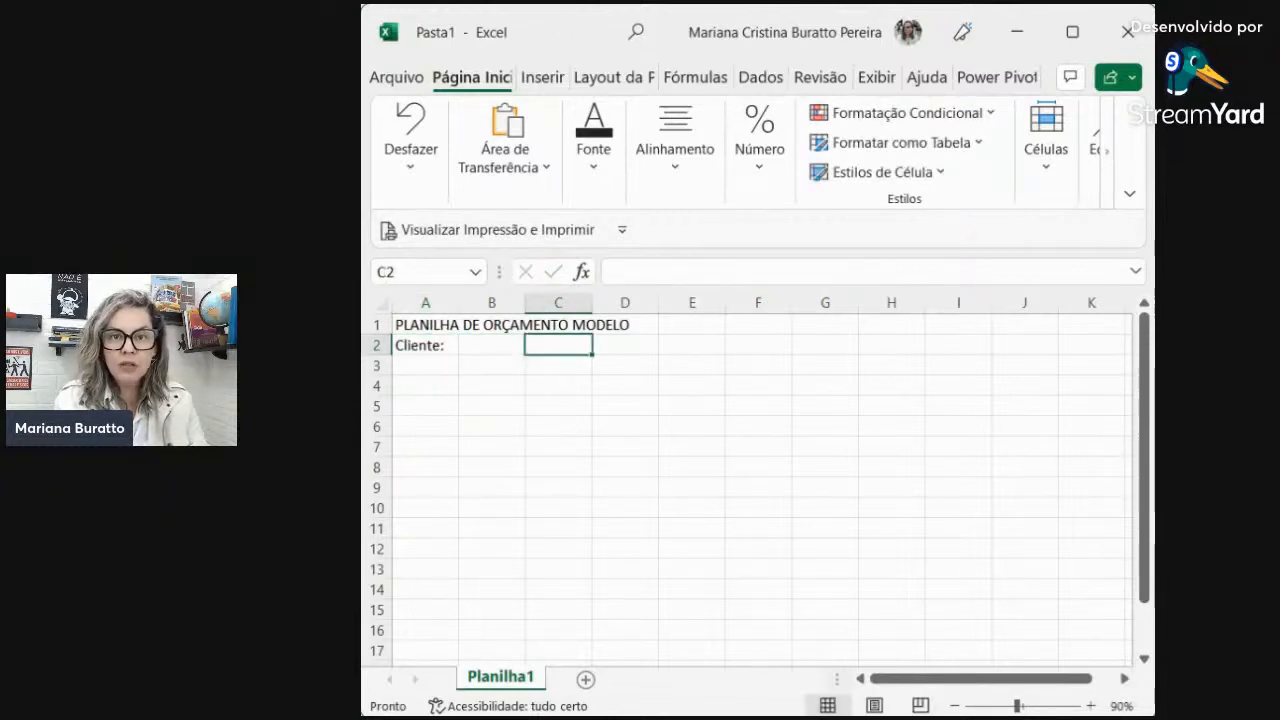
click(425, 344)
click(491, 344)
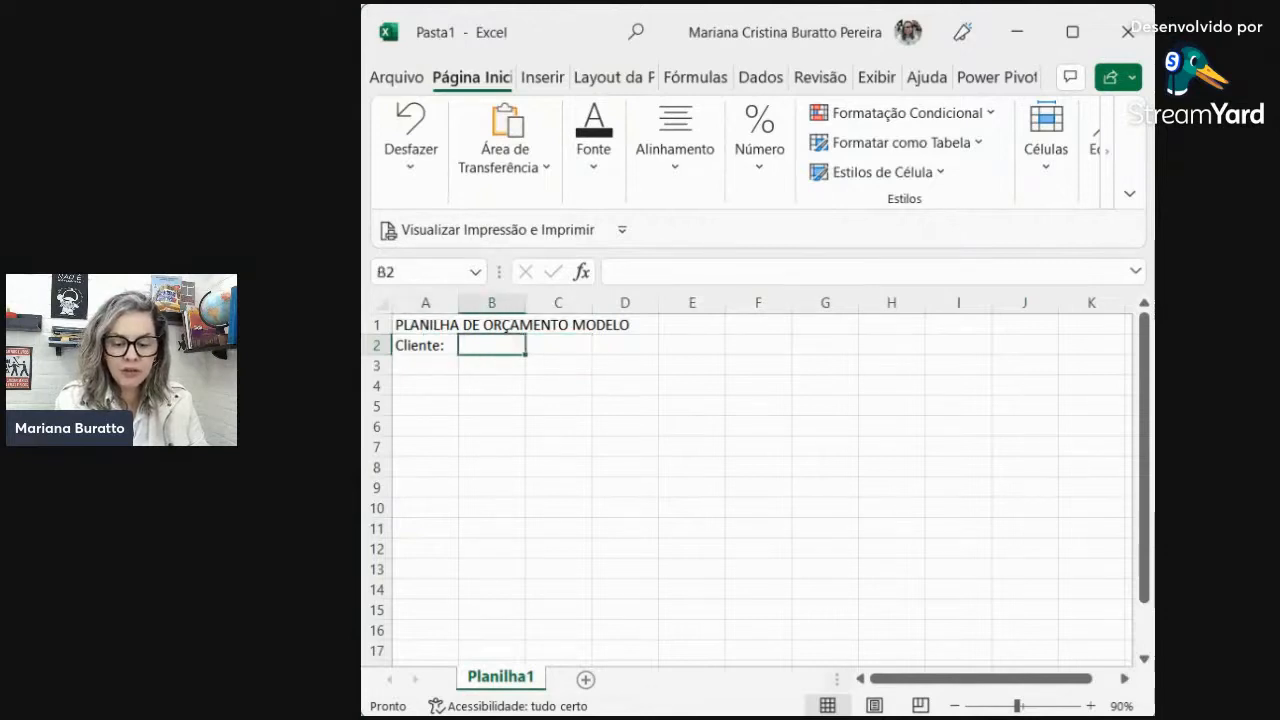
text(João)
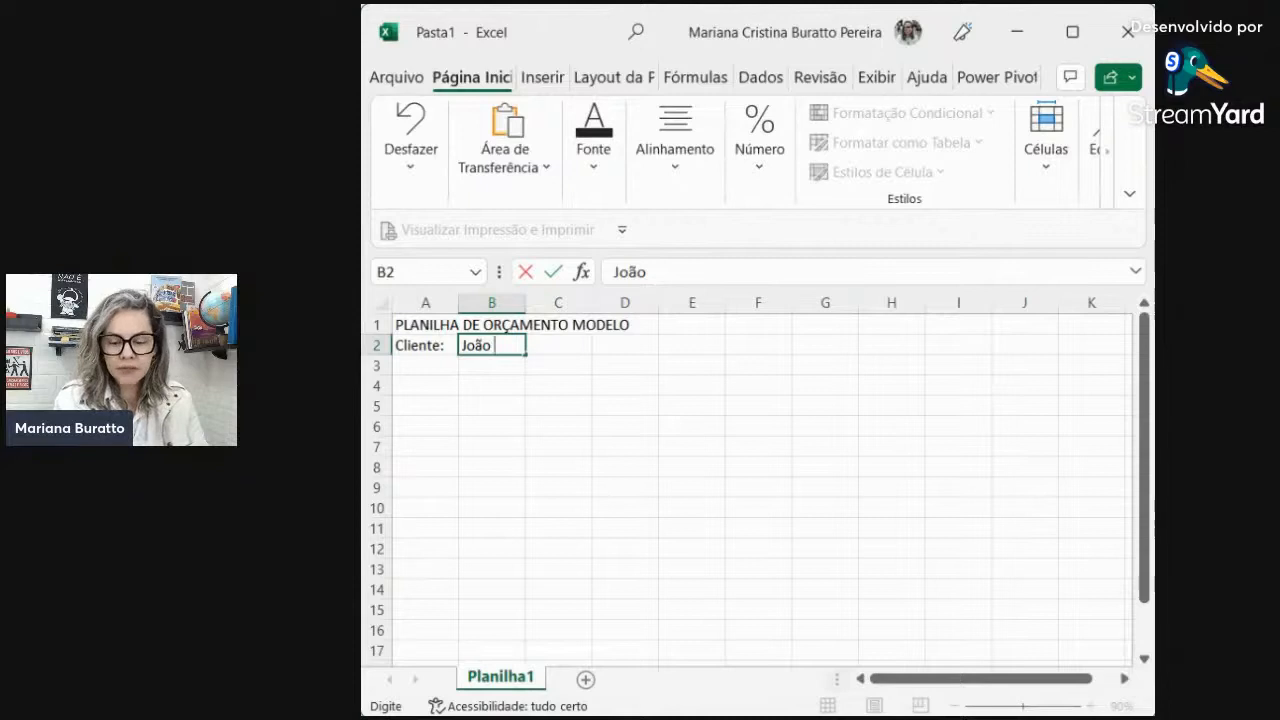
key(Return)
key(Up)
key(F2)
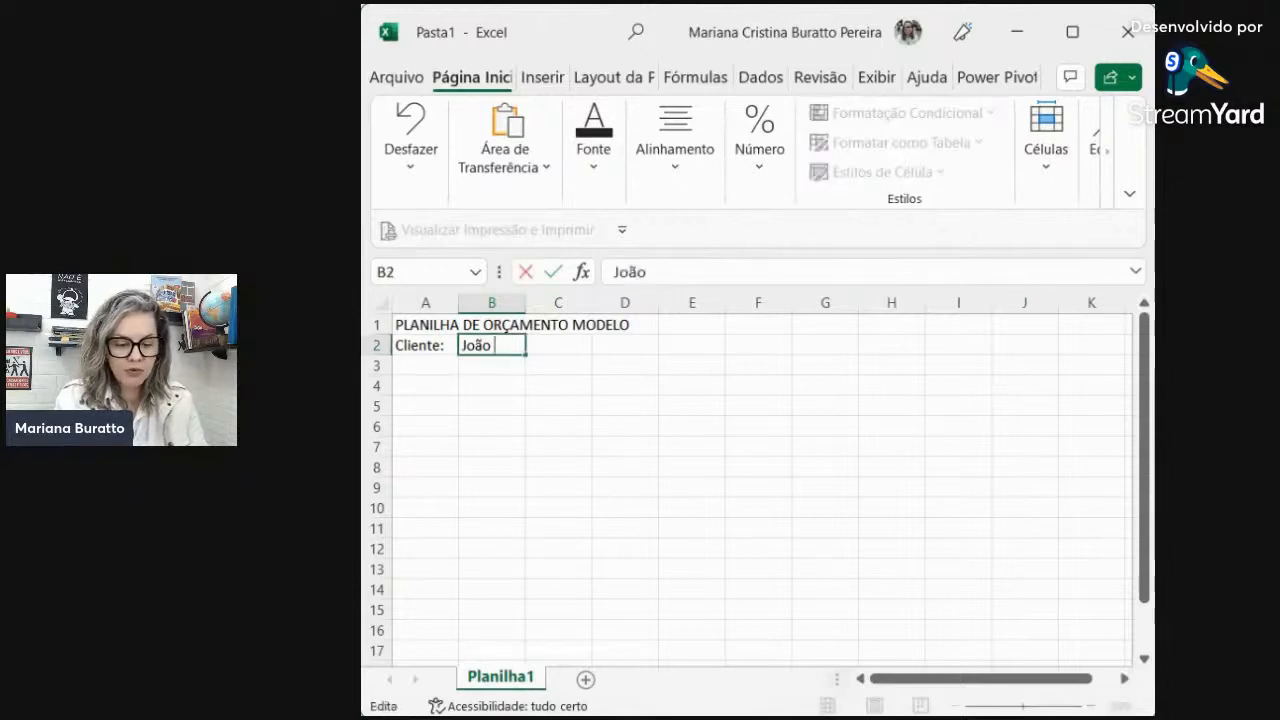
text(e MAria)
key(Return)
- Enter the label "Endereço da obra:" in cell A3 below the client label
text(E)
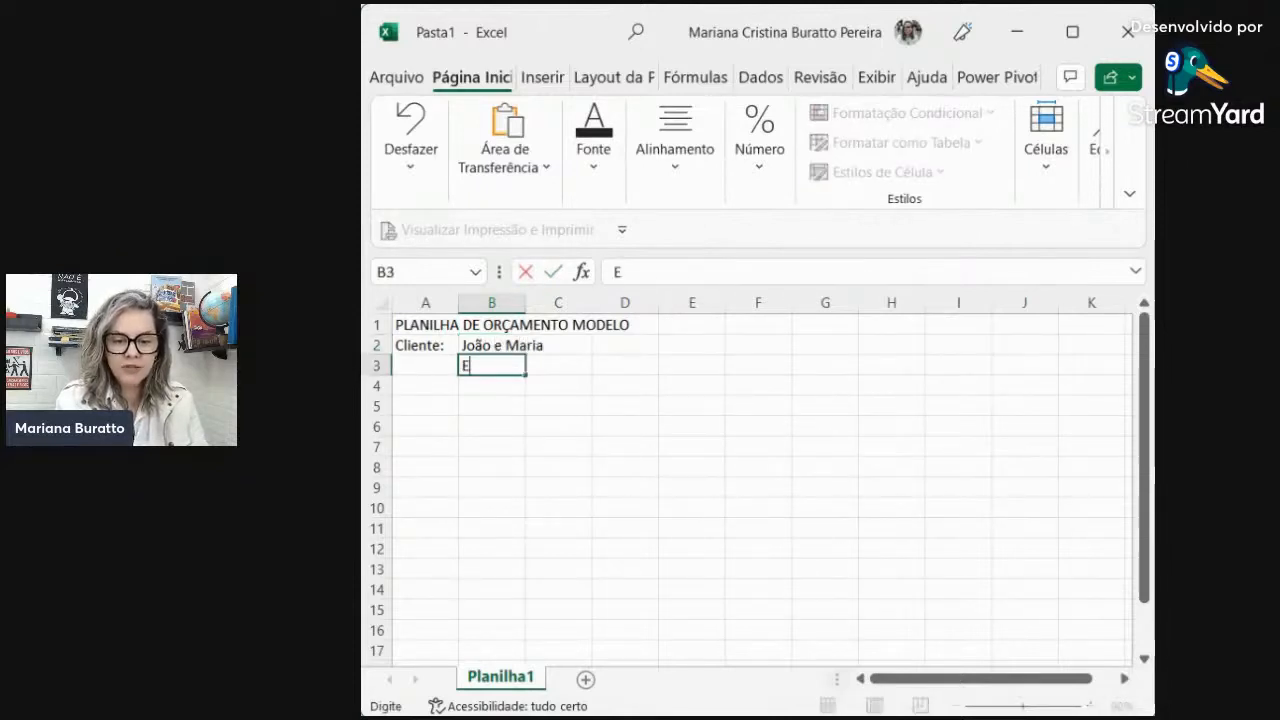
key(Escape)
click(425, 365)
text(Enderço)
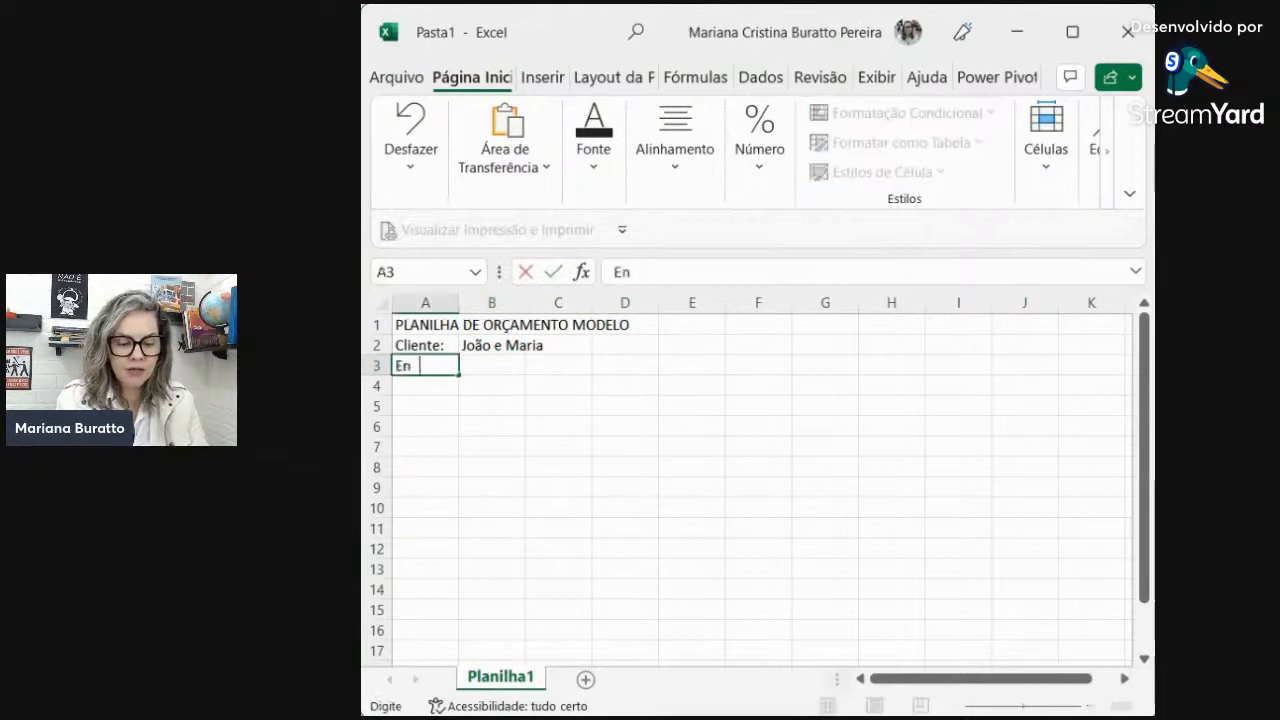
key(BackSpace)
key(BackSpace)
text(eç)
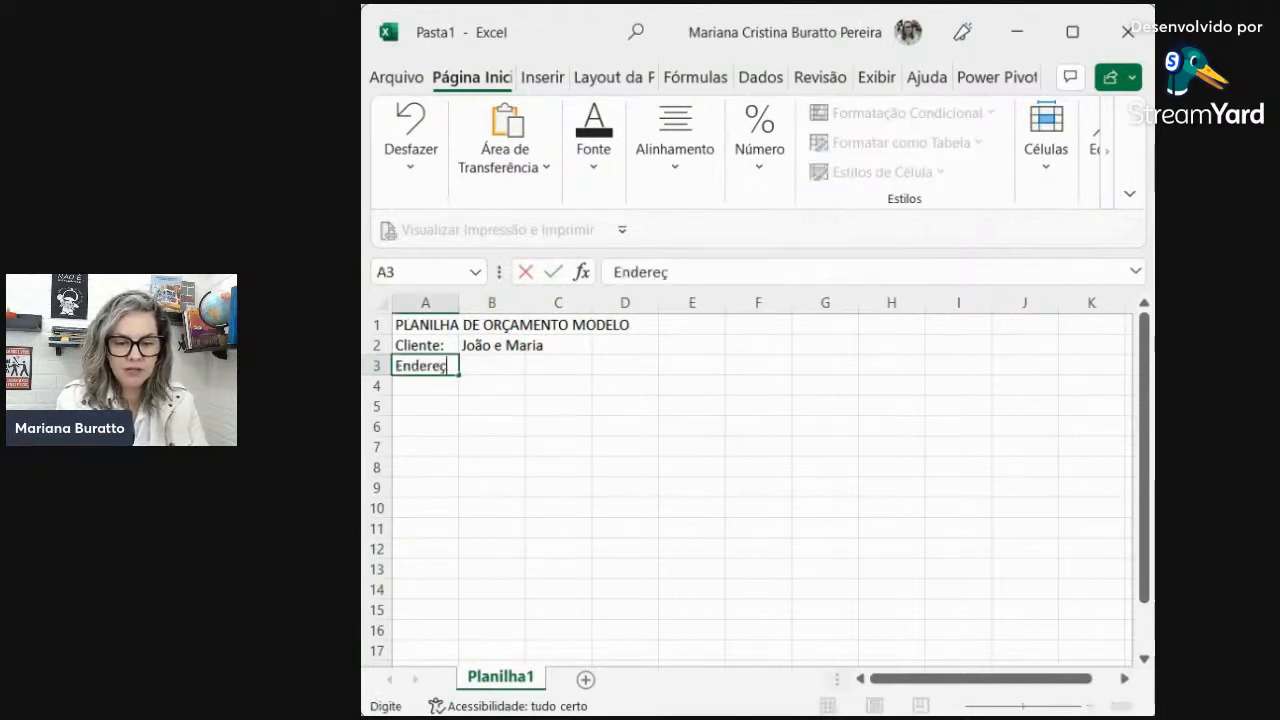
text(o cas)
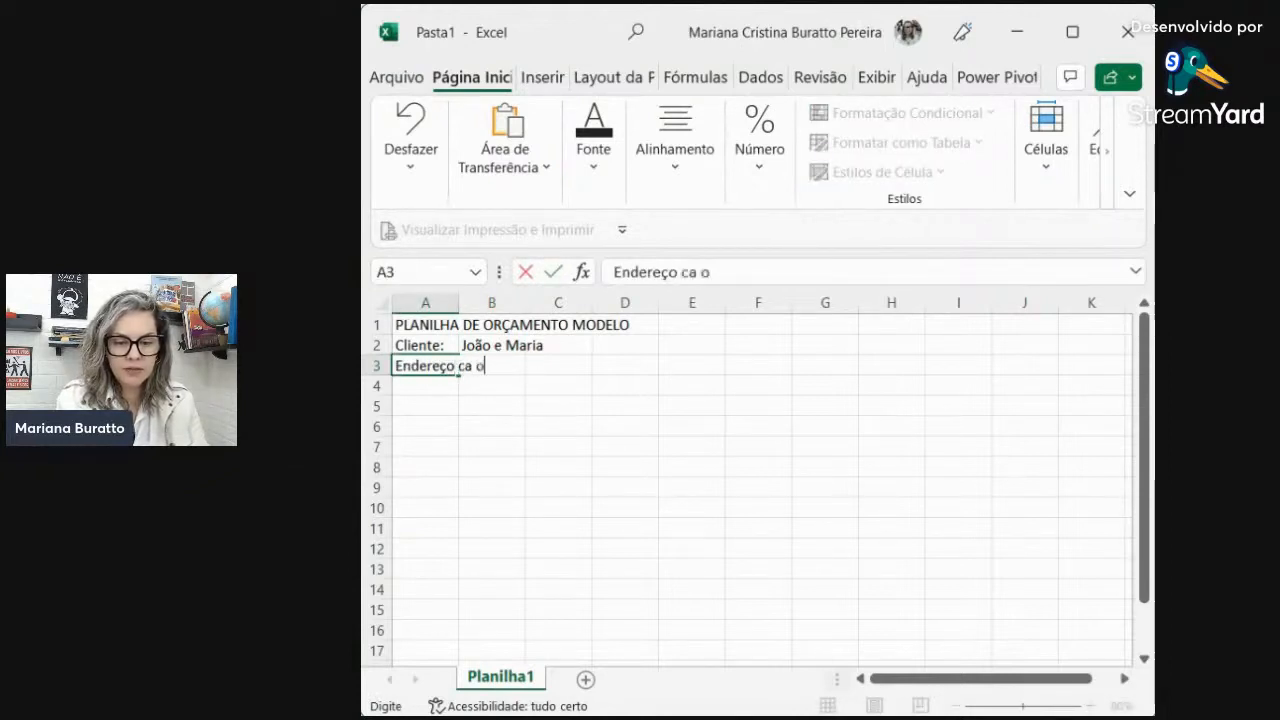
key(BackSpace)
key(BackSpace)
key(BackSpace)
text(da obra:)
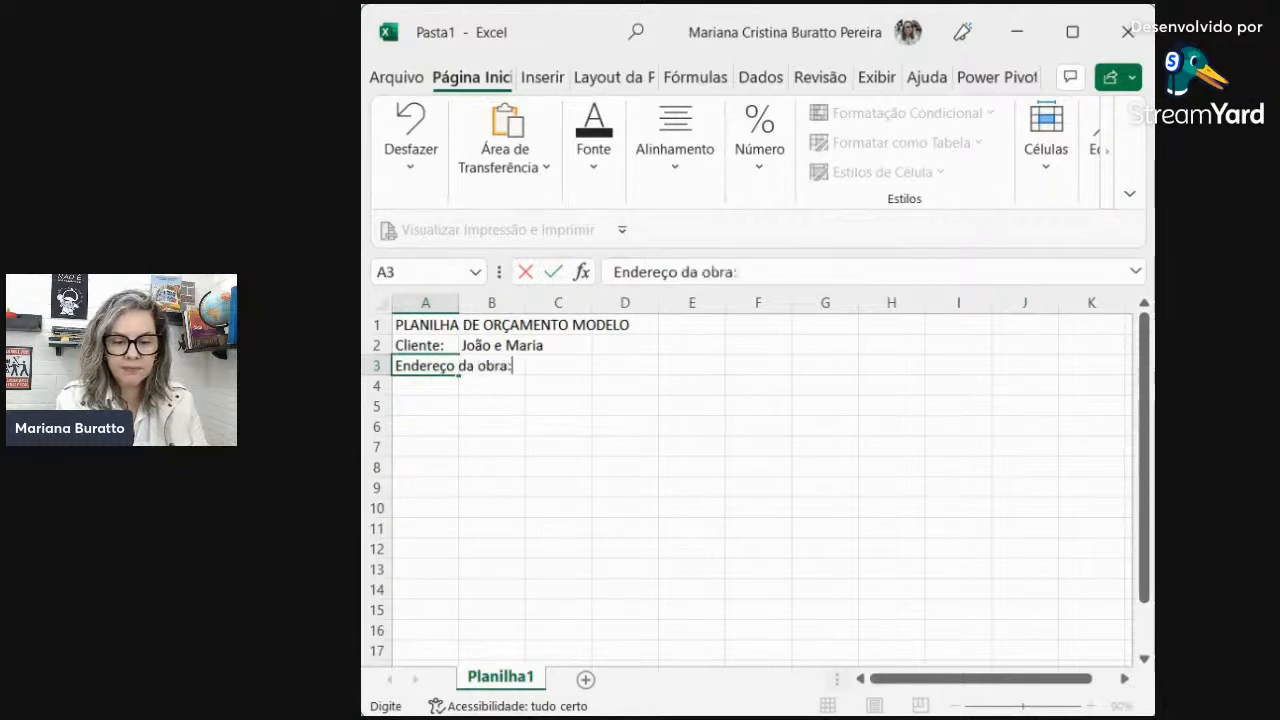
key(Return)
click(425, 365)
click(491, 365)
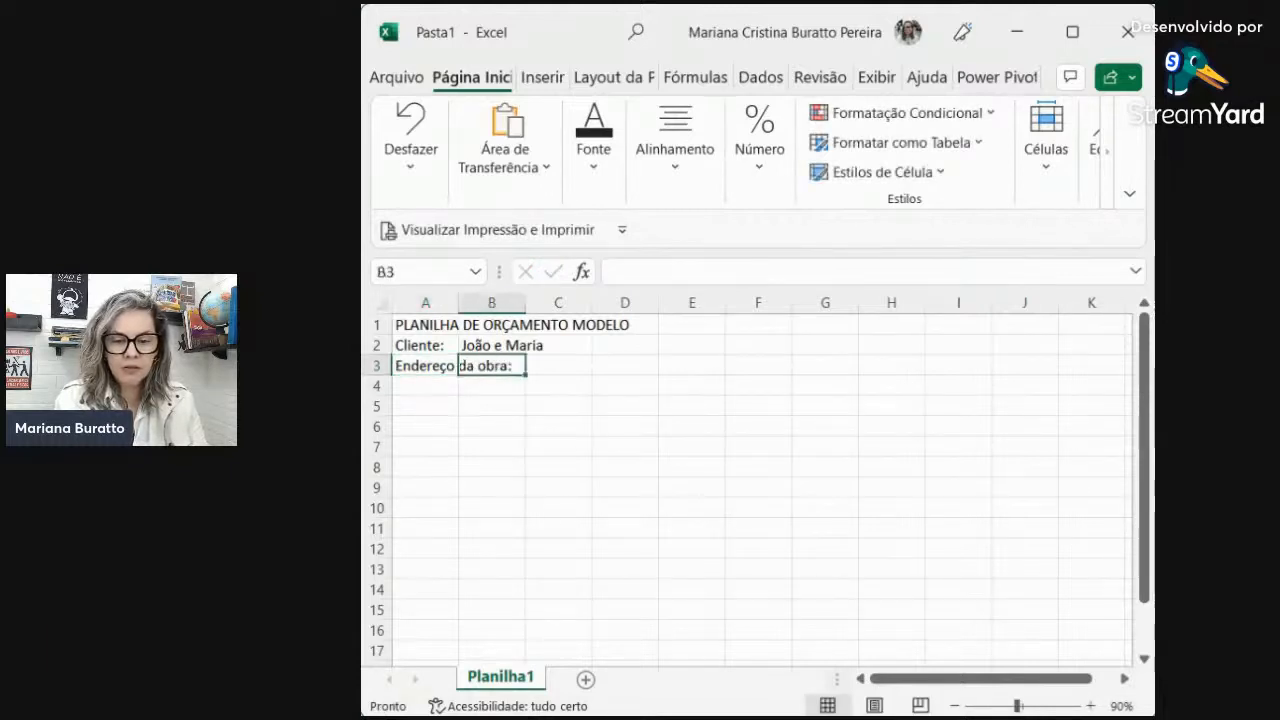
click(558, 365)
click(491, 365)
click(558, 365)
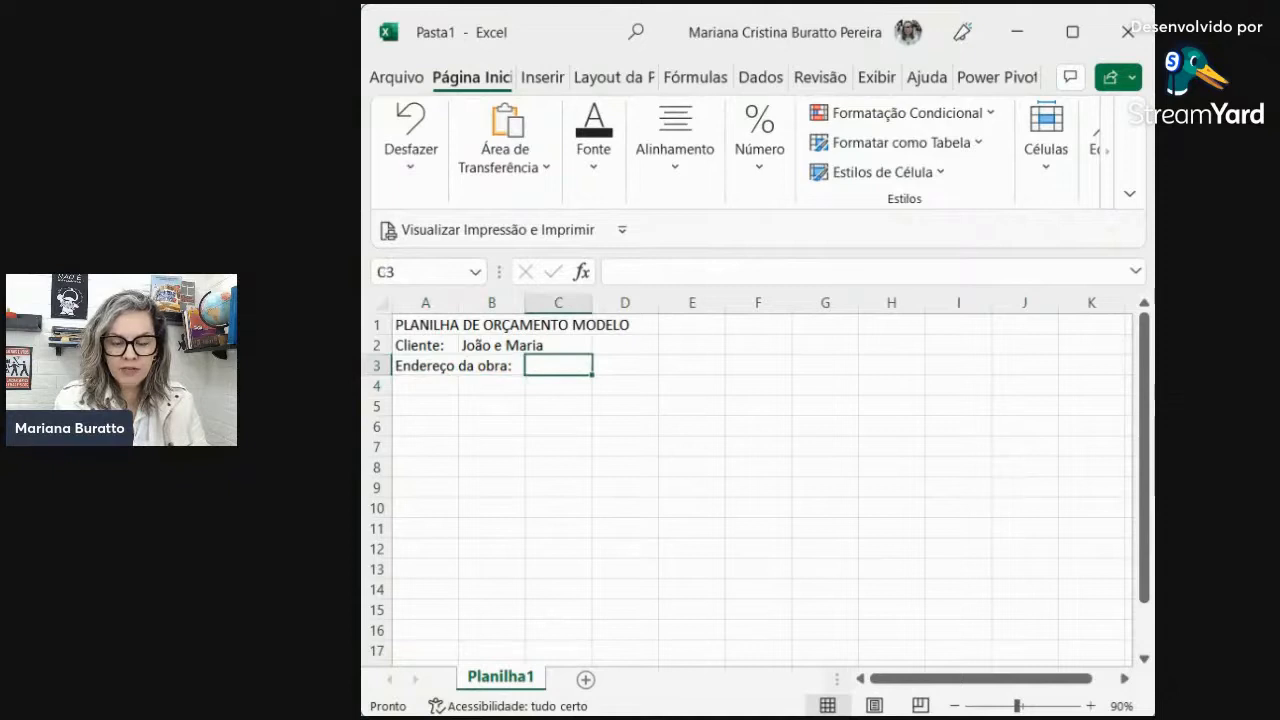
click(425, 365)
click(491, 365)
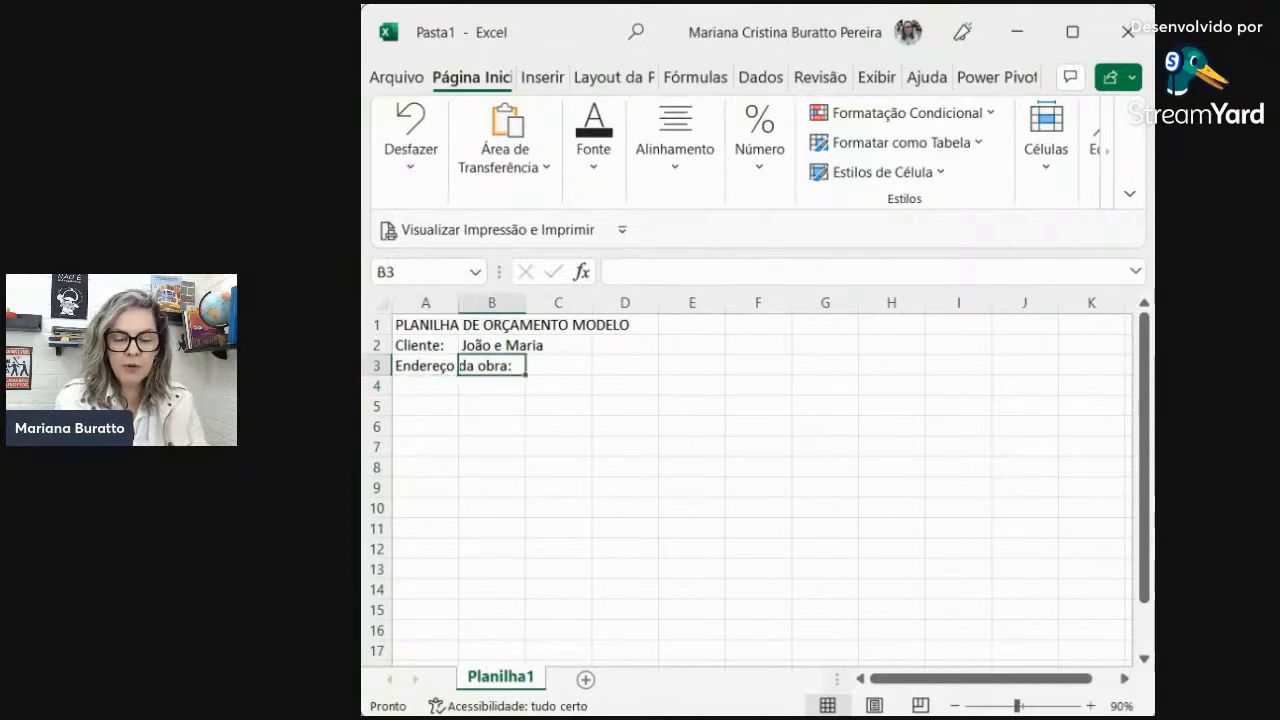
click(491, 405)
click(425, 405)
click(491, 405)
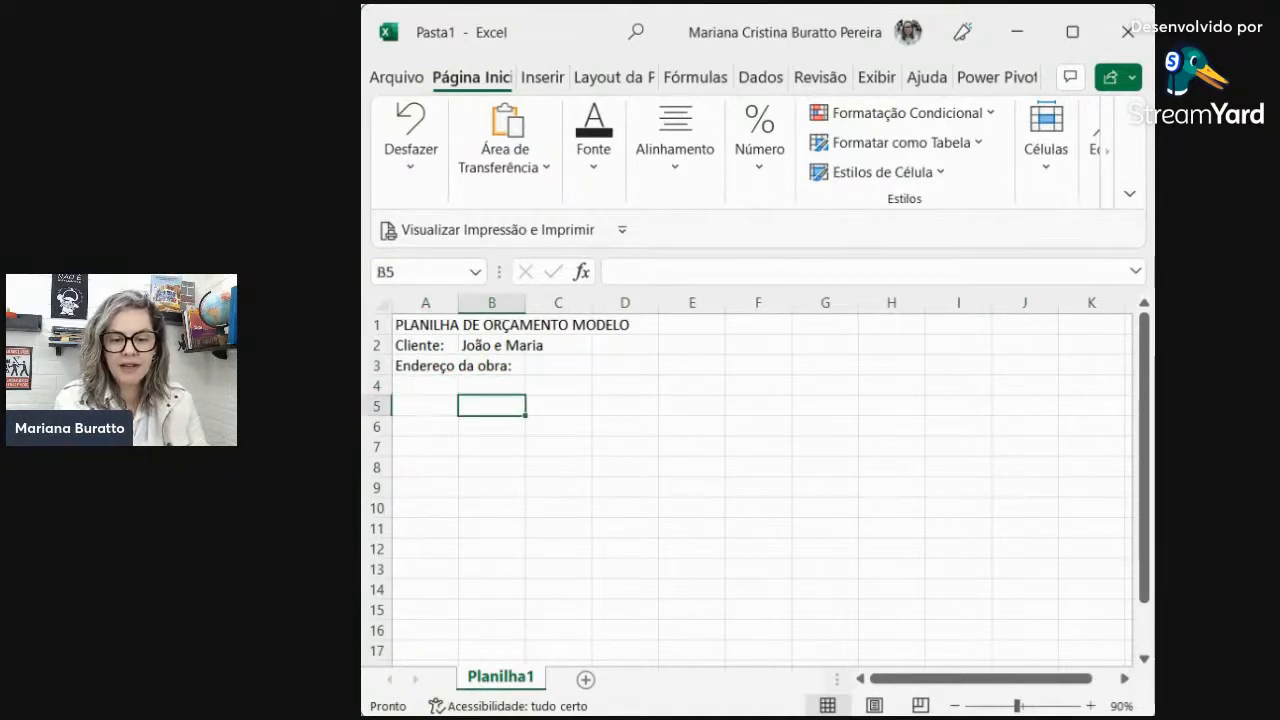
key(Right)
key(Right)
key(Right)
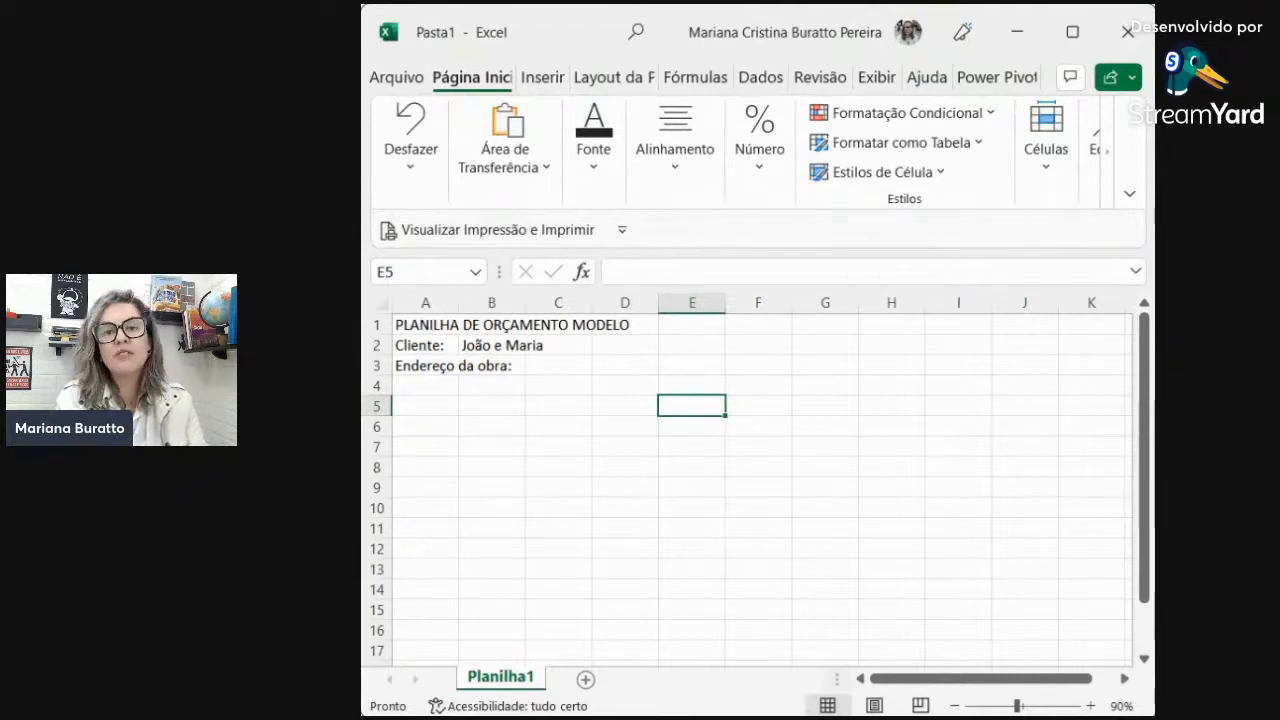
- Enter the first column header "Item" of the budget table in cell A5
key(Left)
key(Left)
key(Left)
key(Left)
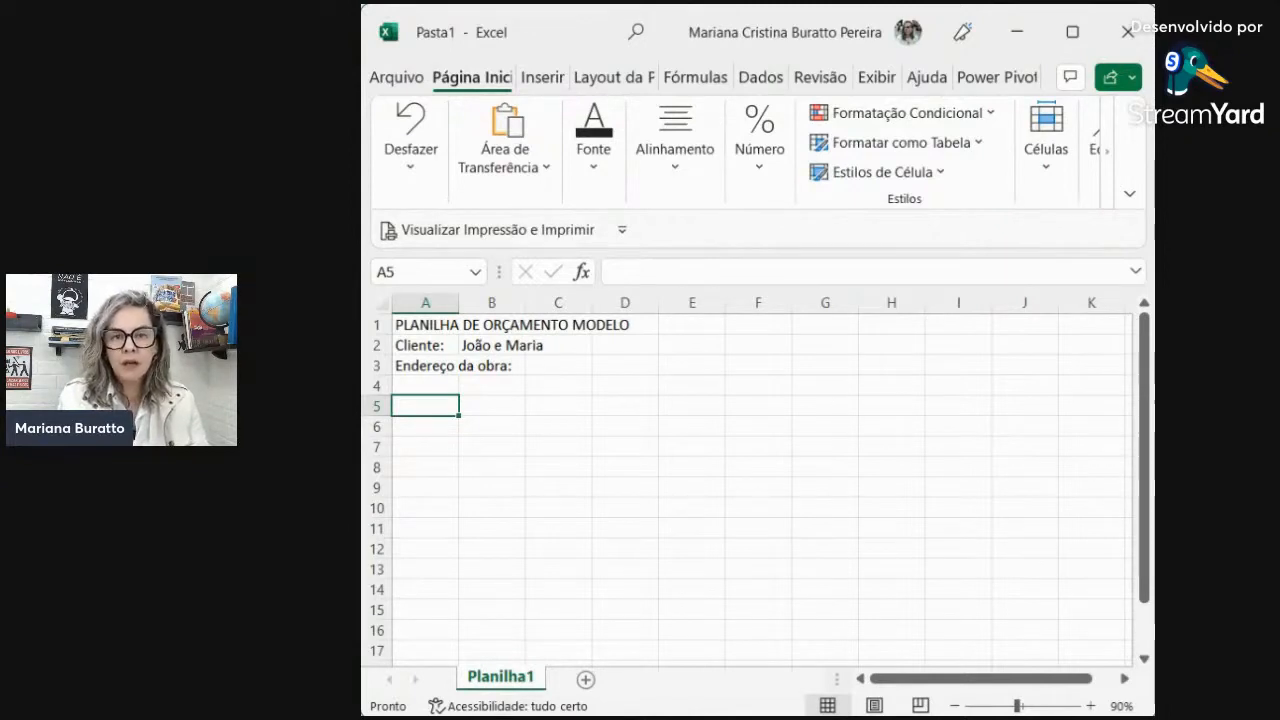
text(Item)
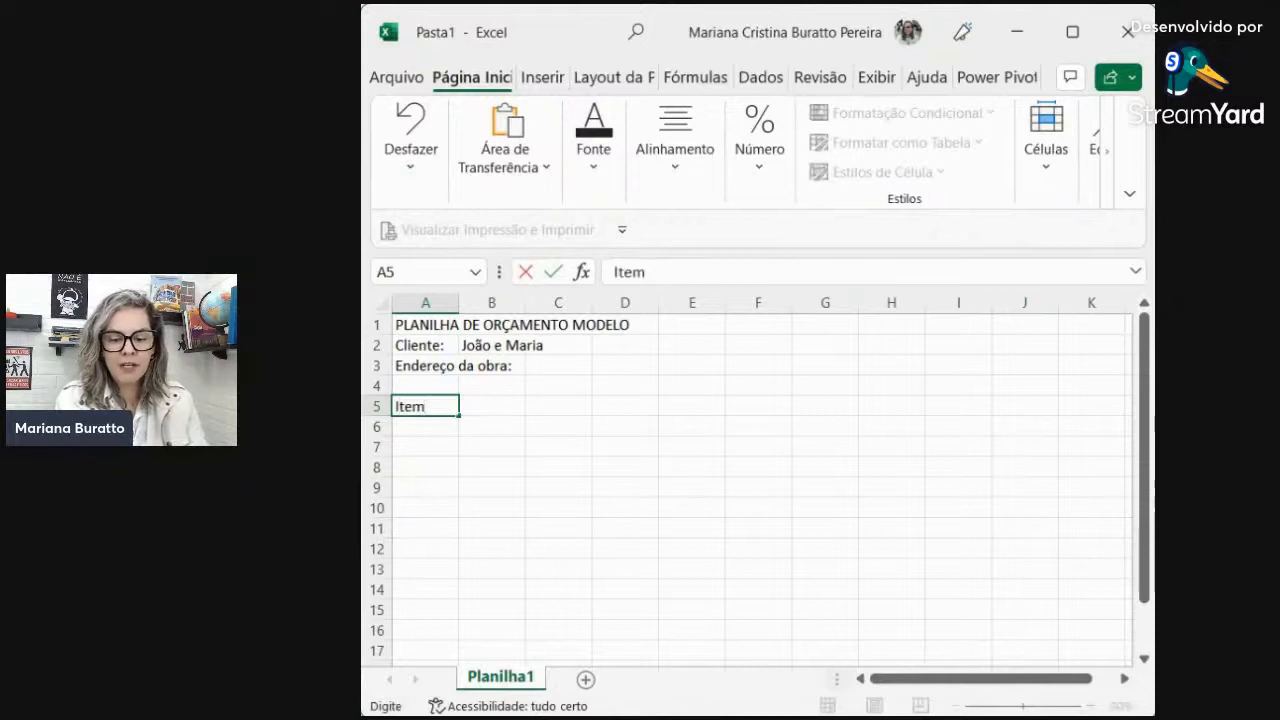
key(Return)
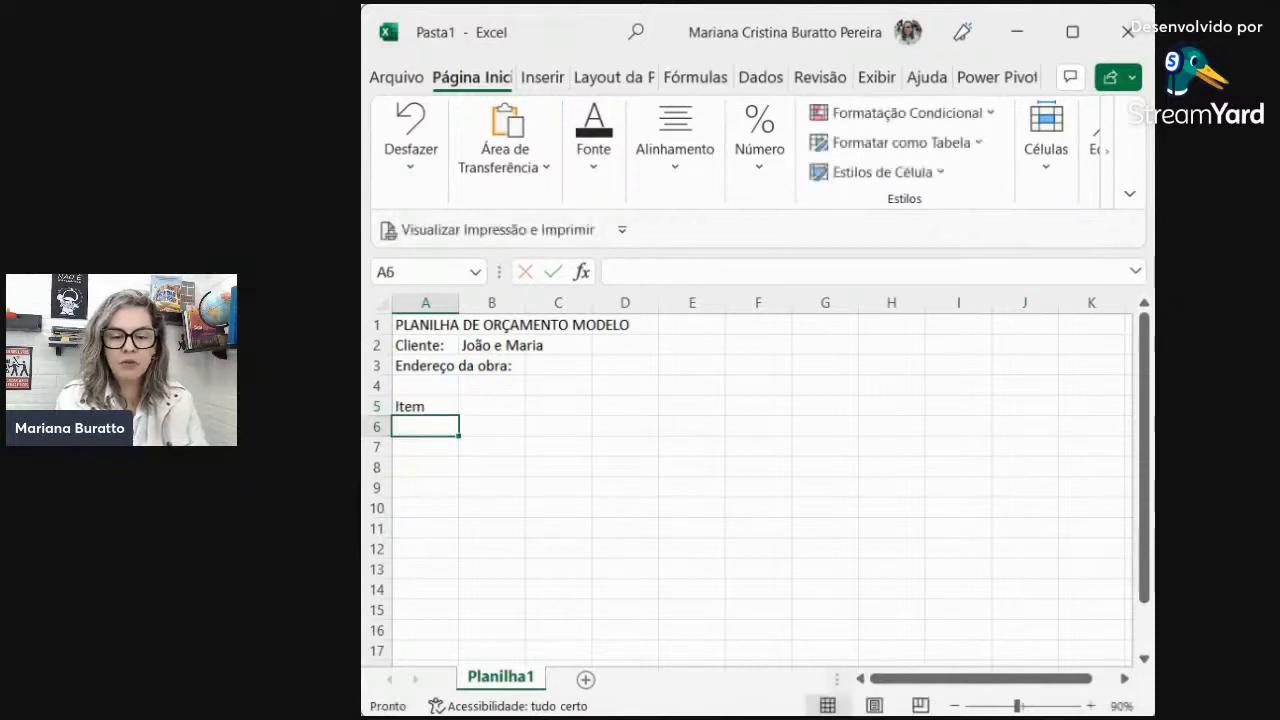
- Enter the column header "Descrição do serviço" in cell B5
click(491, 405)
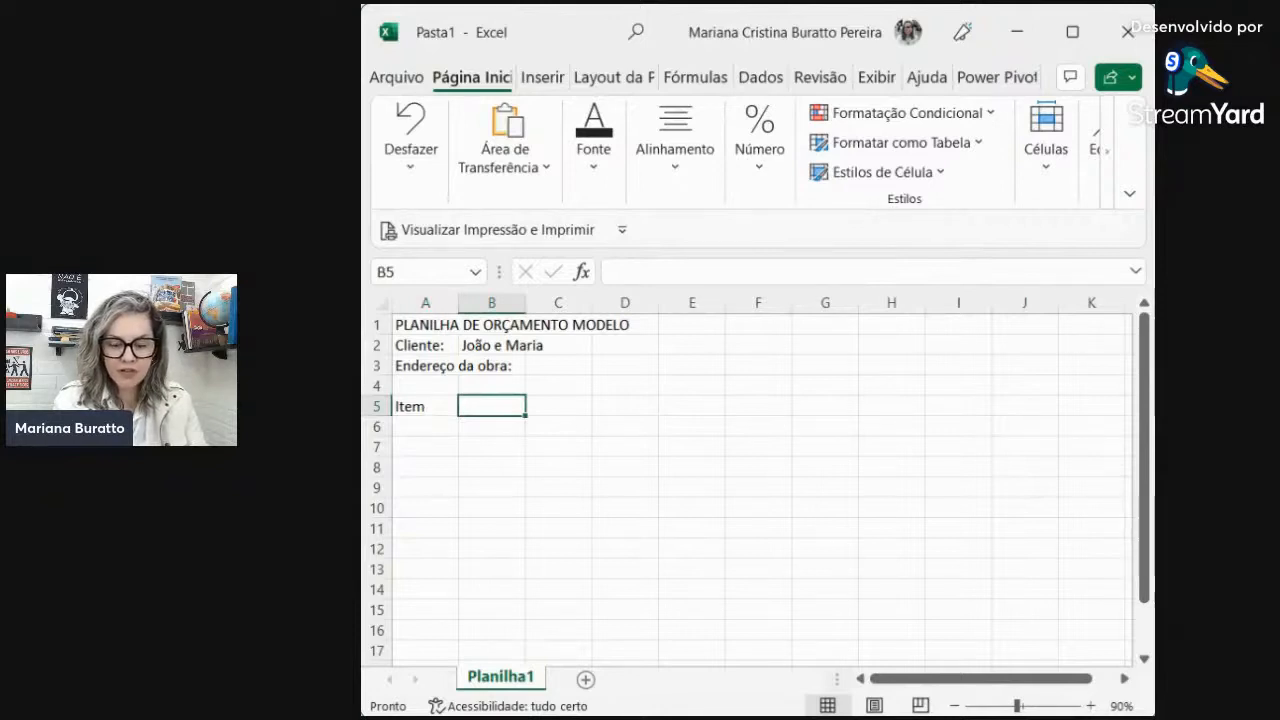
text(D)
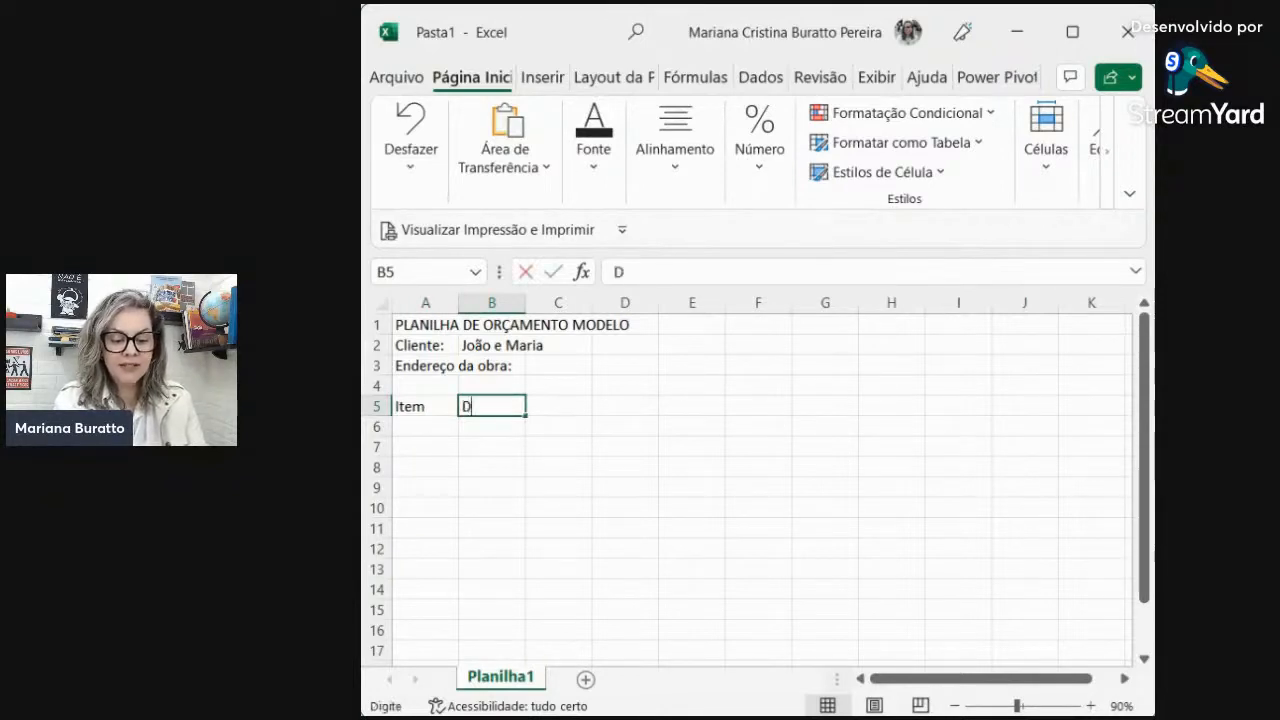
text(escrição)
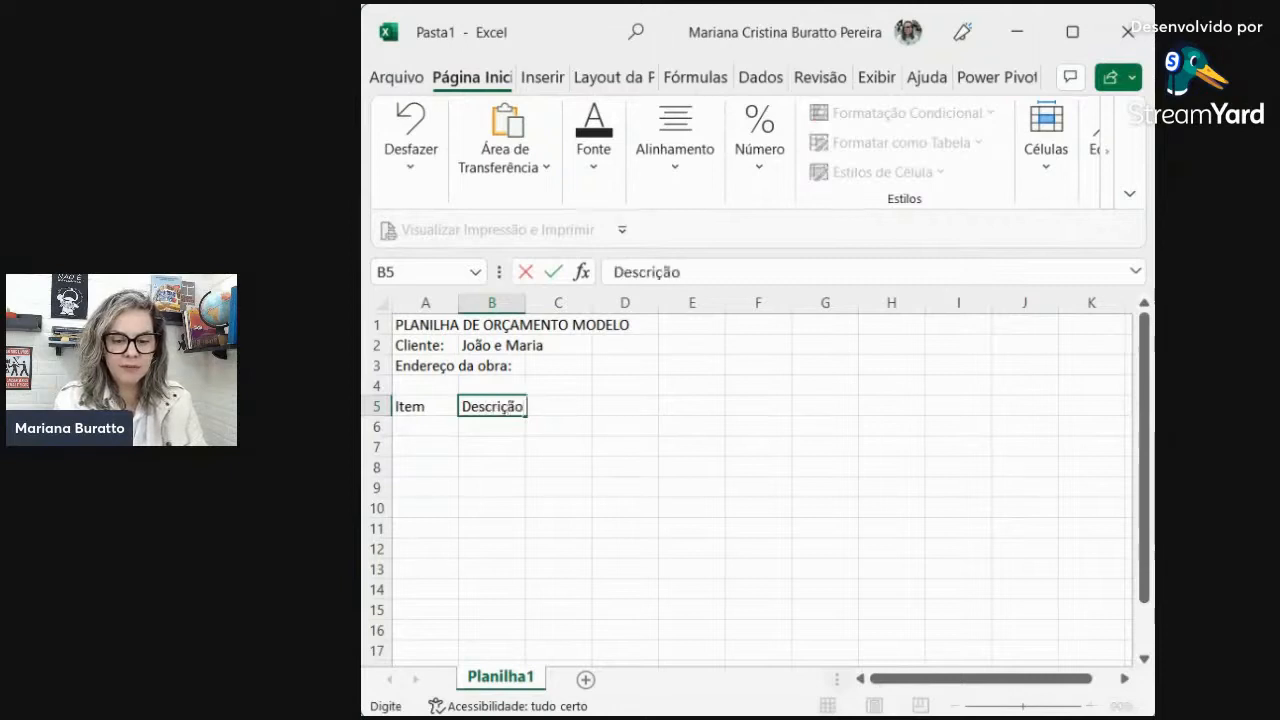
text( do serviço)
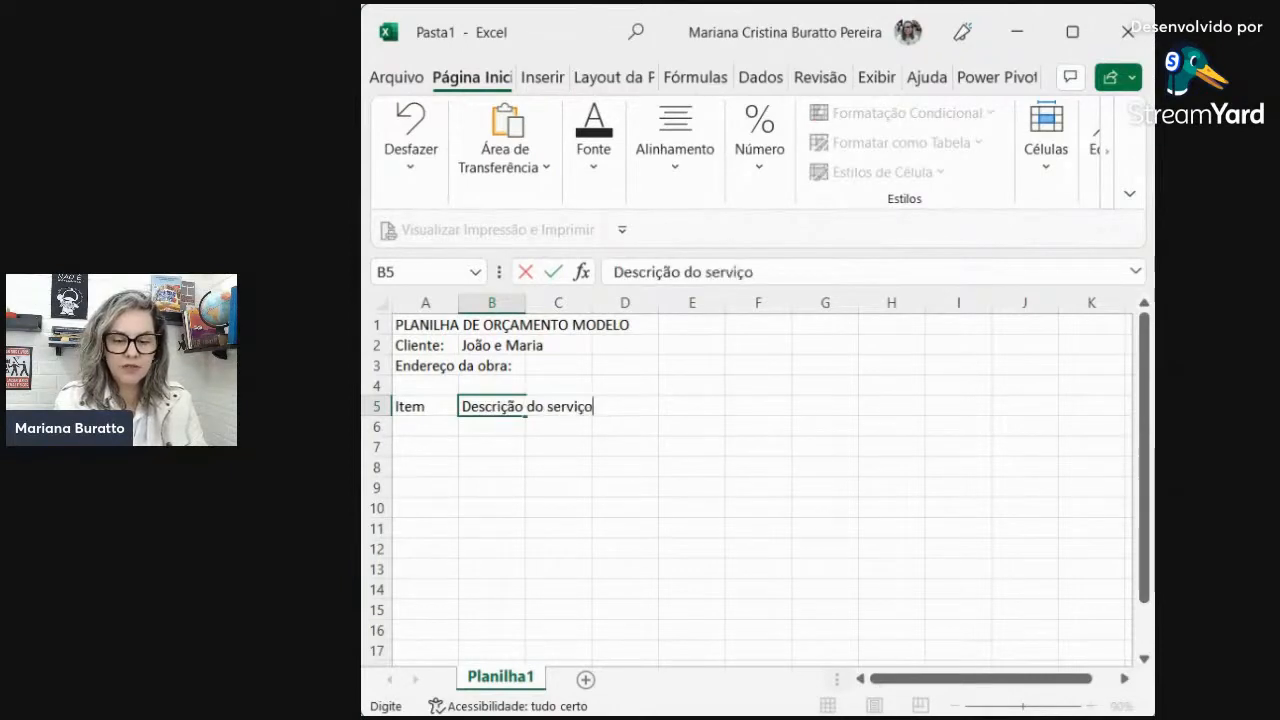
key(Return)
- Enter the column header "Unidade" in cell C5
click(558, 406)
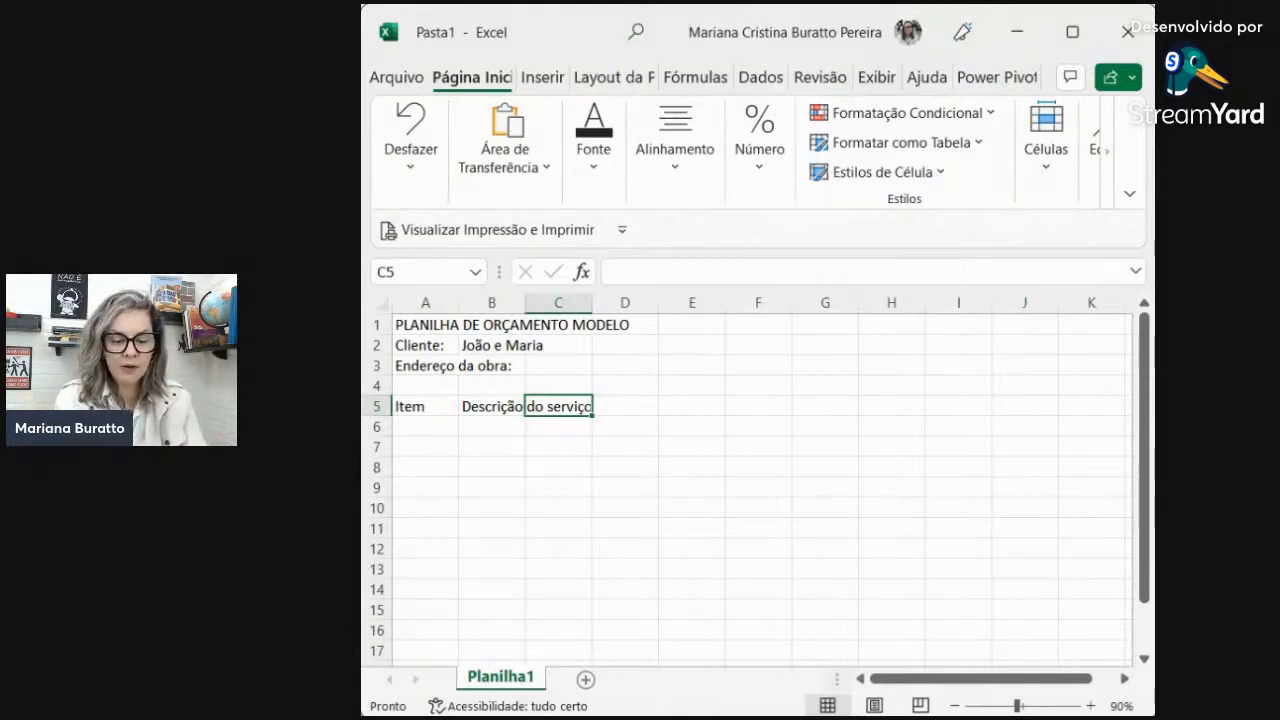
text(Quan)
key(BackSpace)
key(BackSpace)
key(BackSpace)
key(BackSpace)
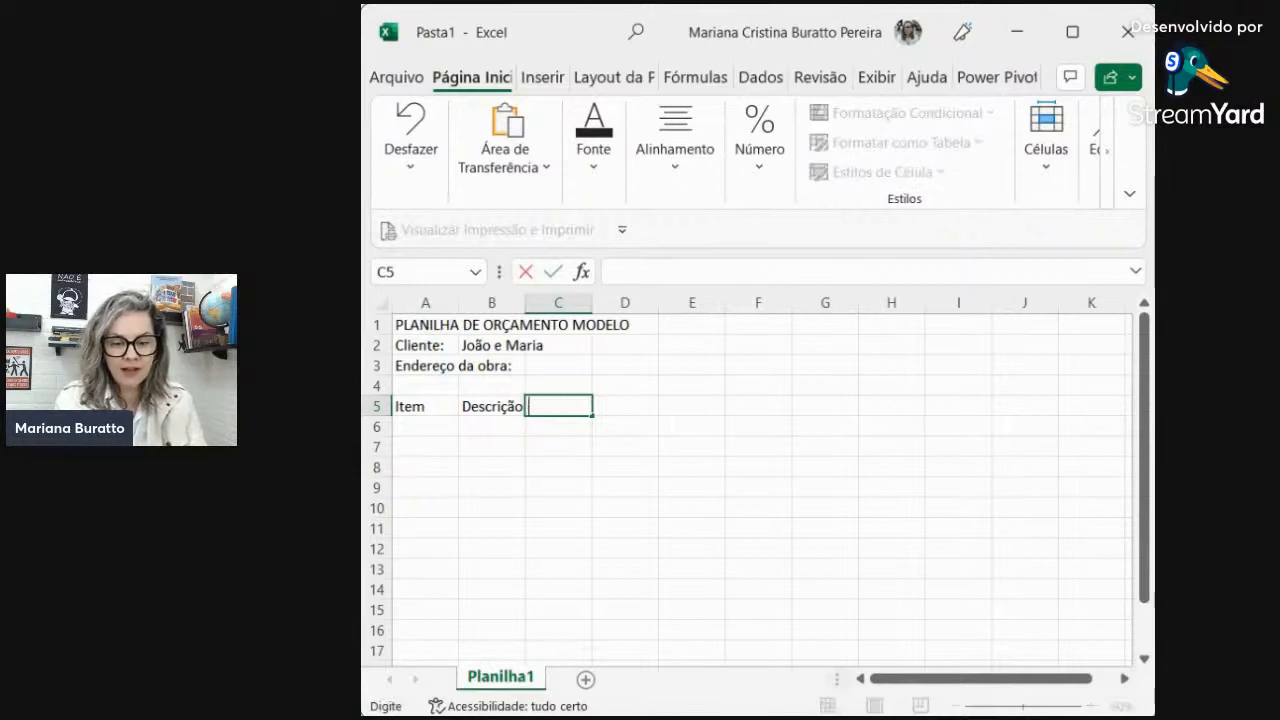
text(Unidade)
key(Tab)
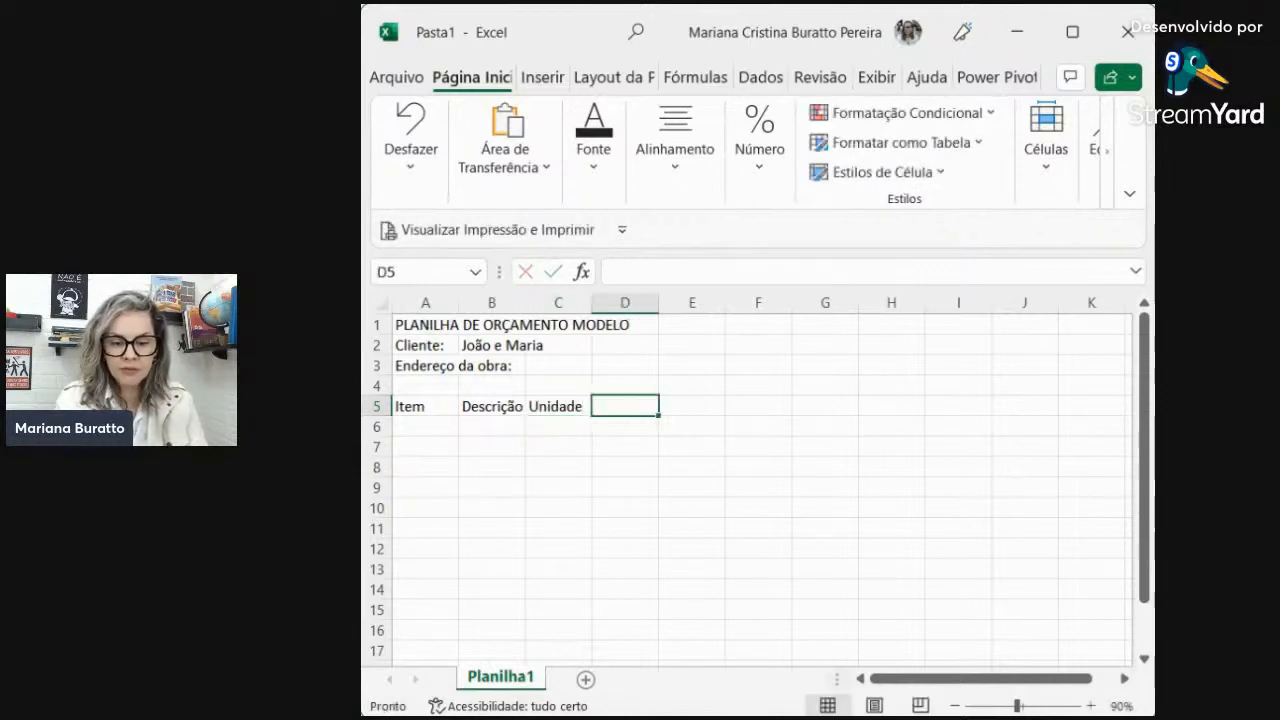
- Enter the column headers "Quantidade", "R$ Unitário" and "R$ Total" in cells D5, E5 and F5
text(Quantidade)
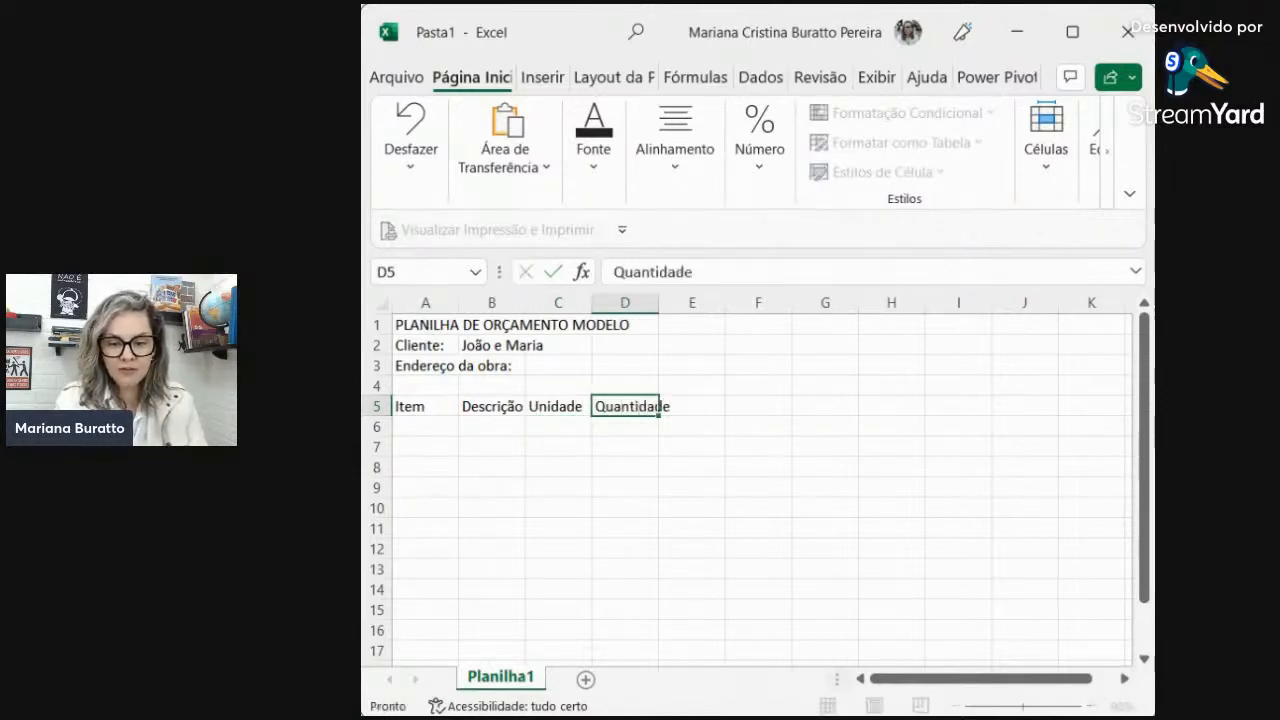
key(Tab)
text(R$ Uni)
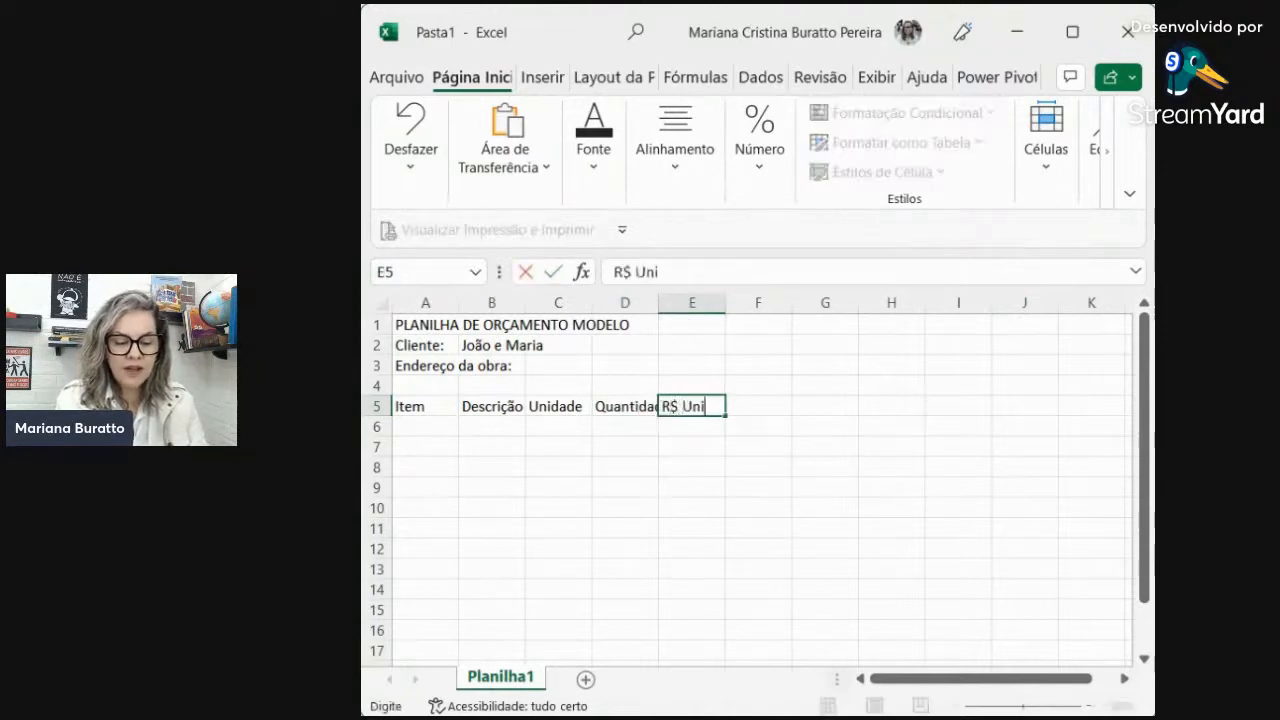
text(tário)
key(Tab)
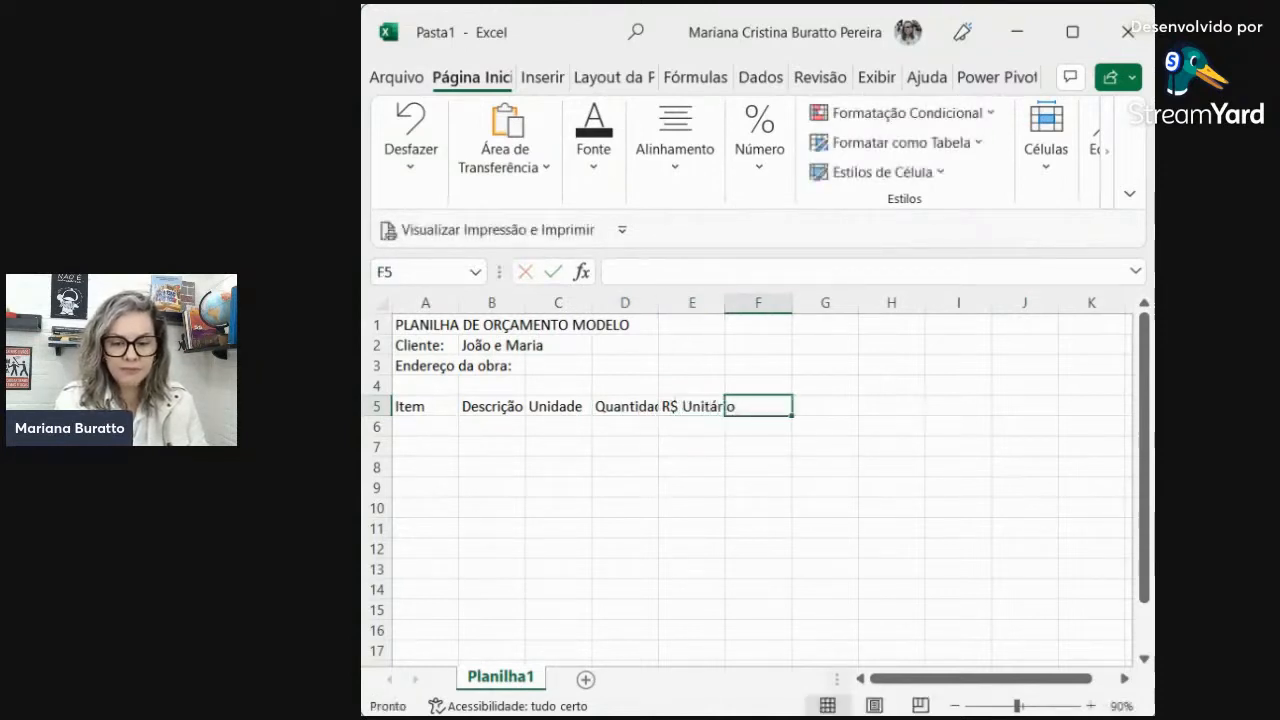
text(R$ T)
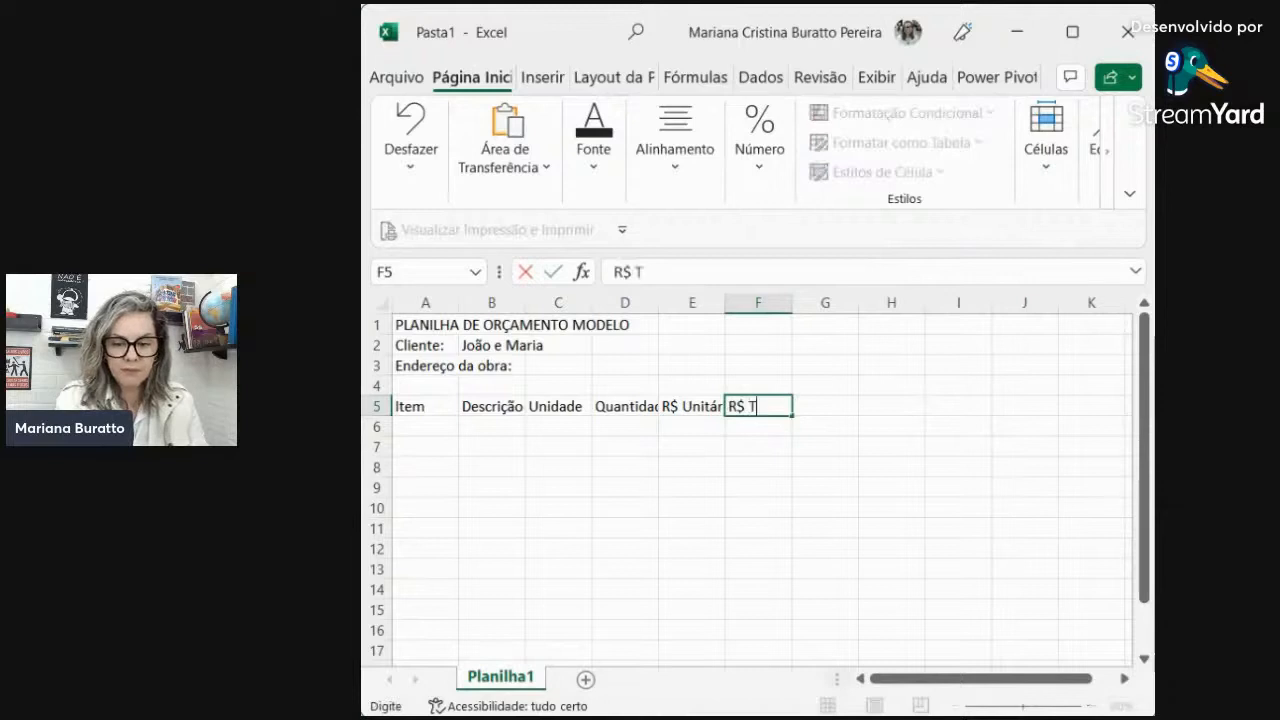
text(otal)
click(758, 446)
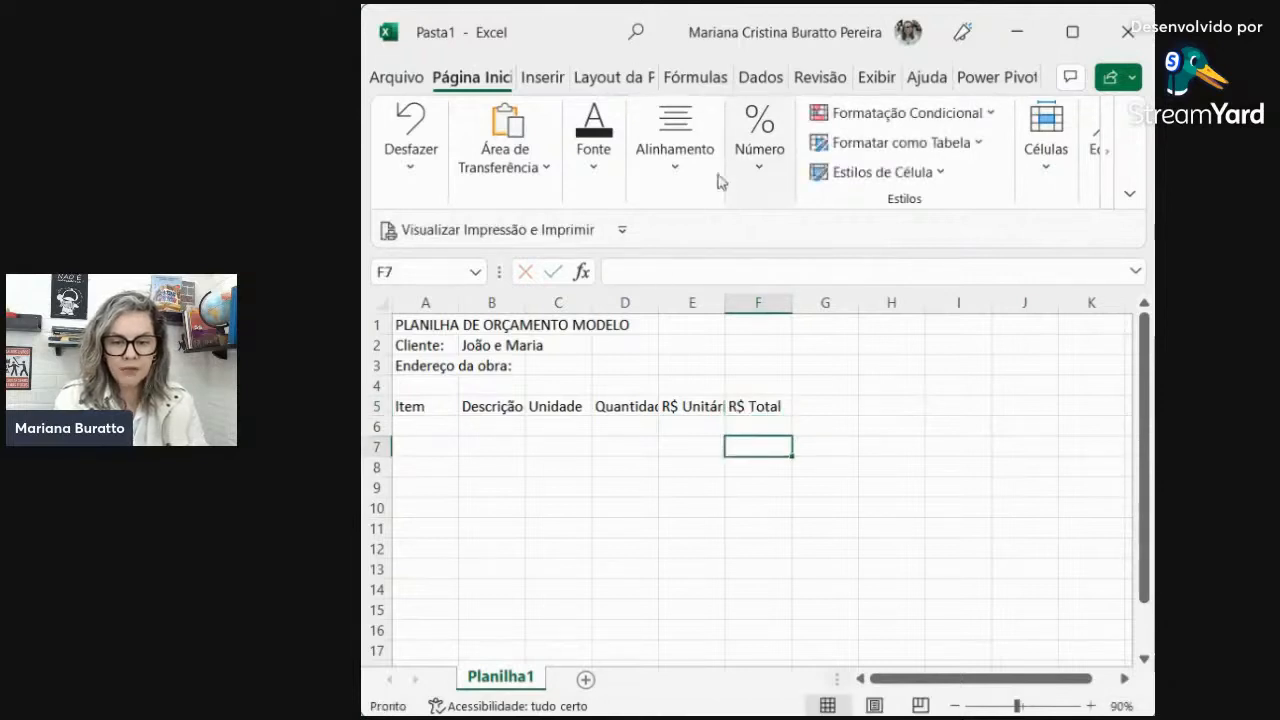
- Fit the widths of columns A through F to their contents so the table headers show in full
double_click(457, 302)
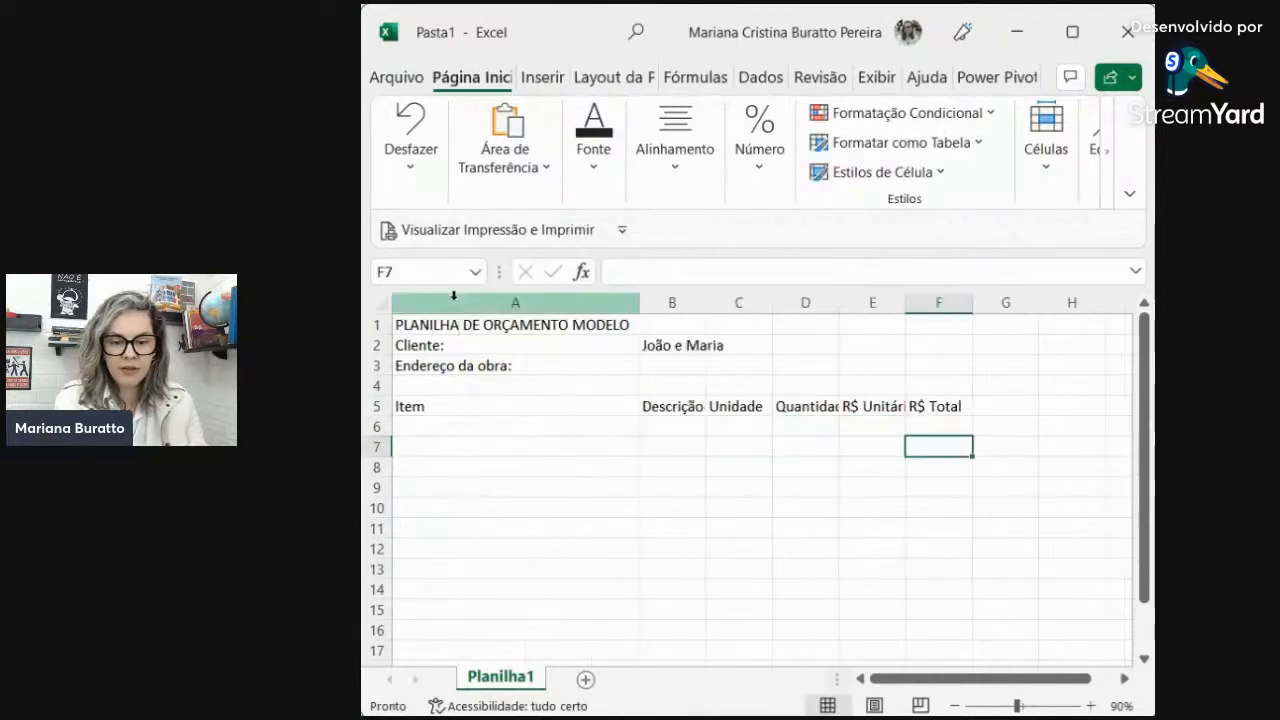
double_click(708, 302)
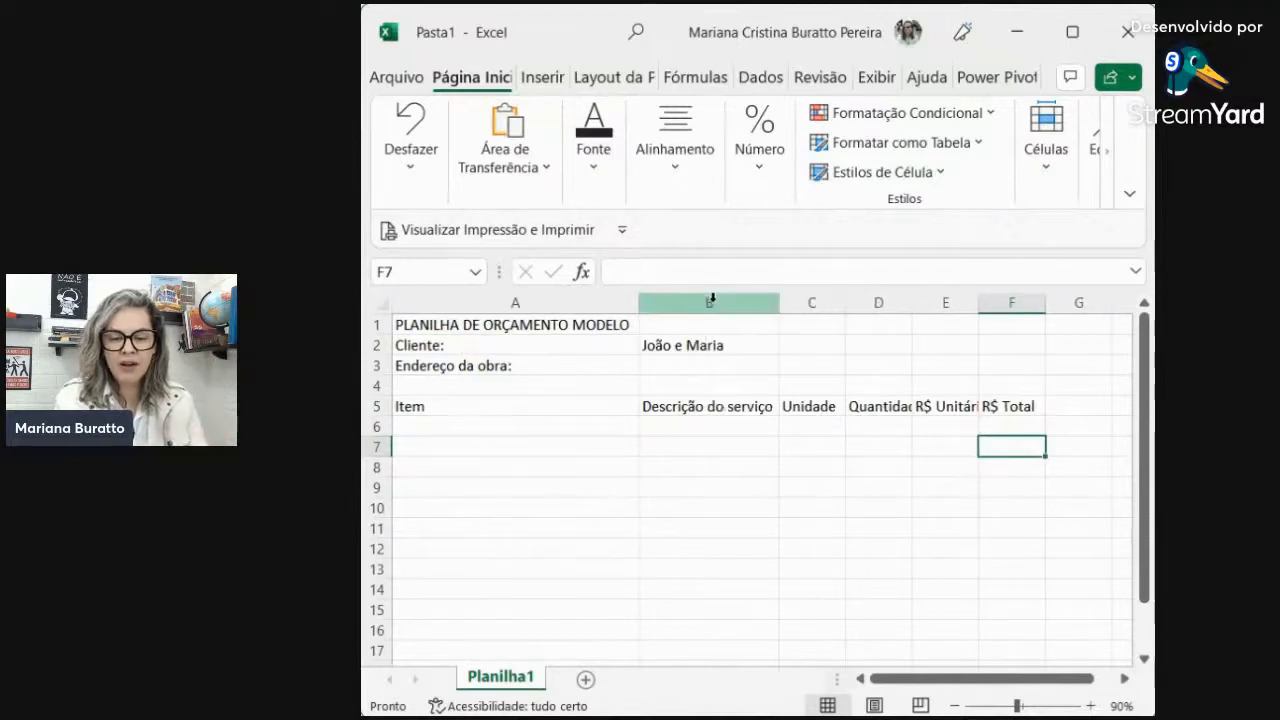
drag(844, 301, 1005, 301)
double_click(1077, 294)
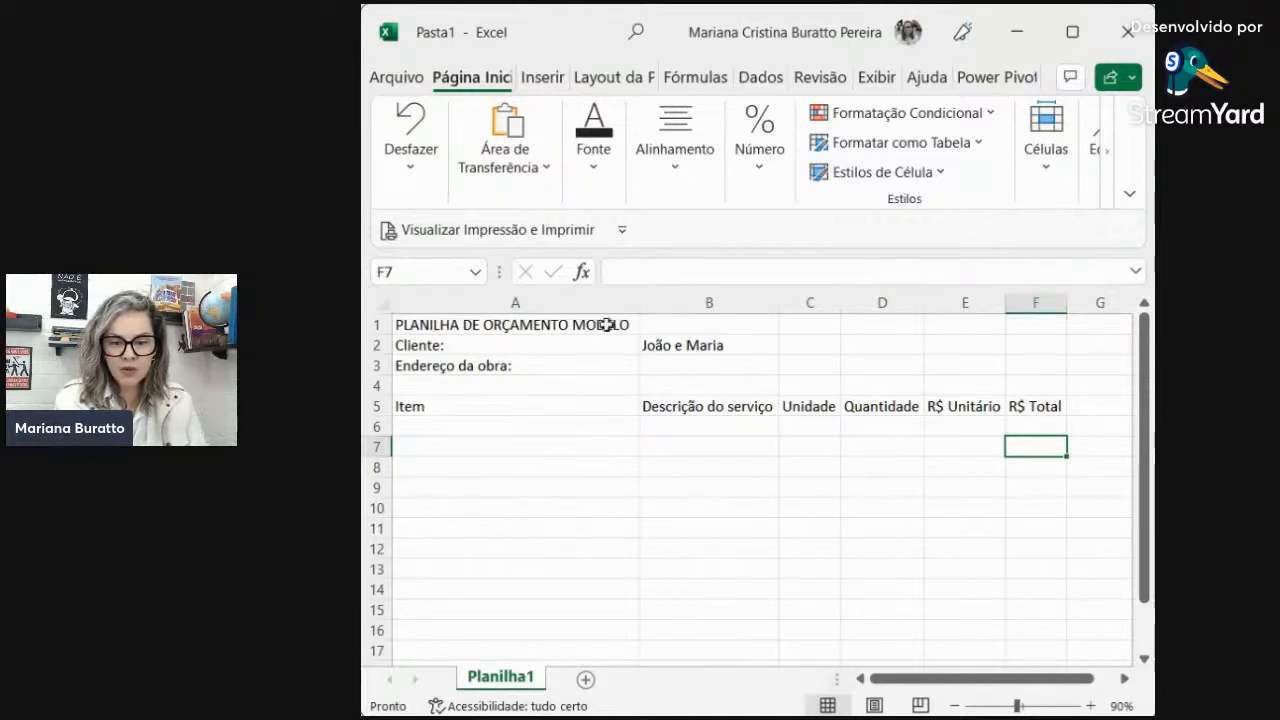
- Narrow column A to little more than the "Item" header and widen column B slightly beyond its header text
click(572, 388)
click(576, 322)
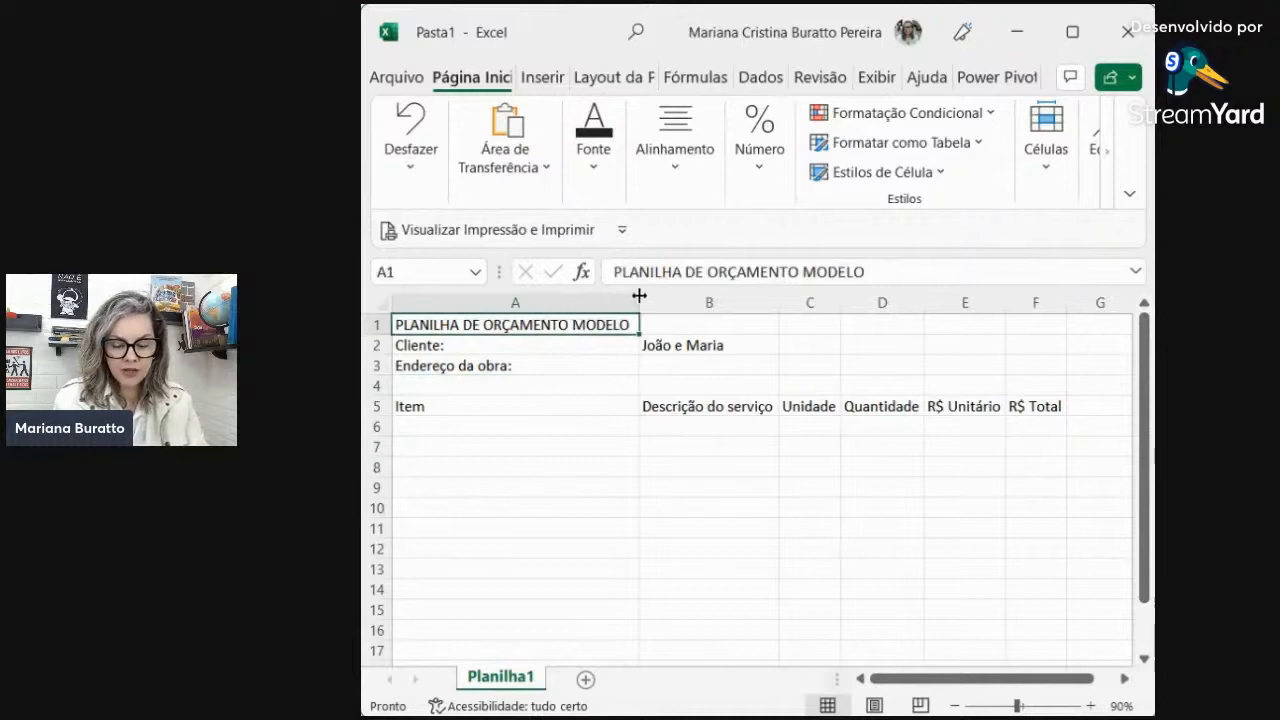
drag(639, 295, 441, 318)
click(676, 466)
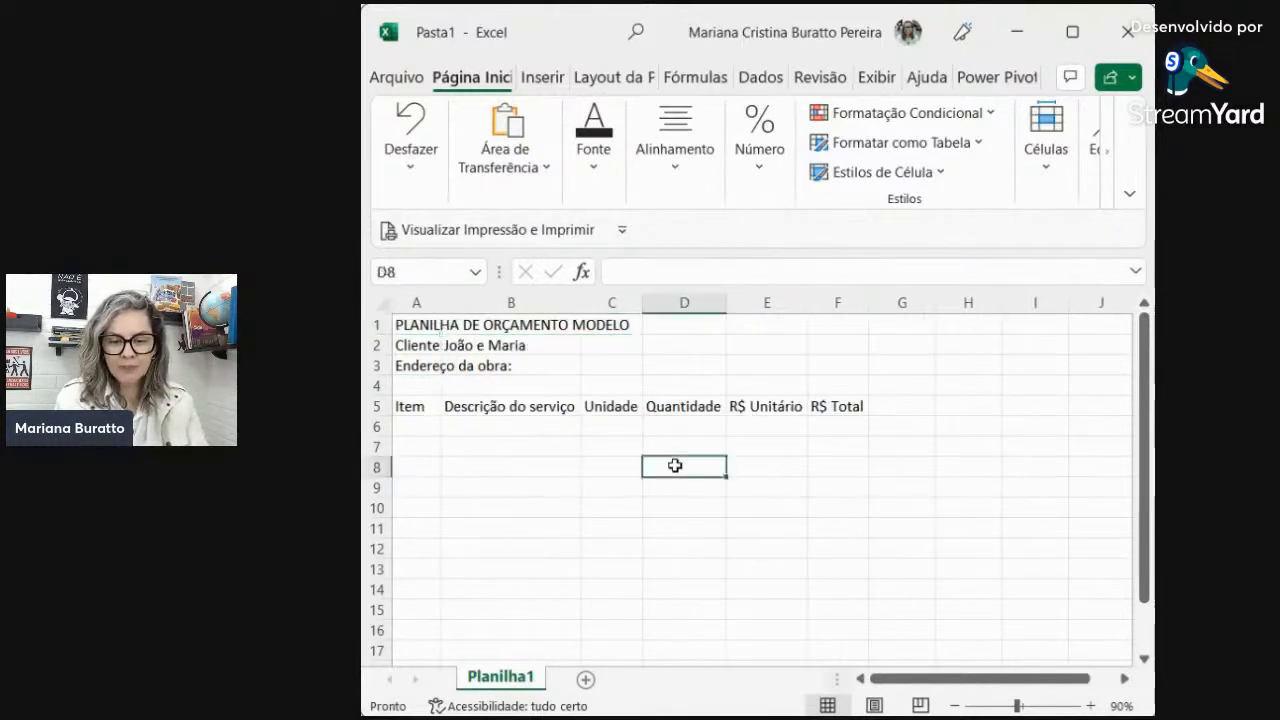
drag(588, 310, 601, 315)
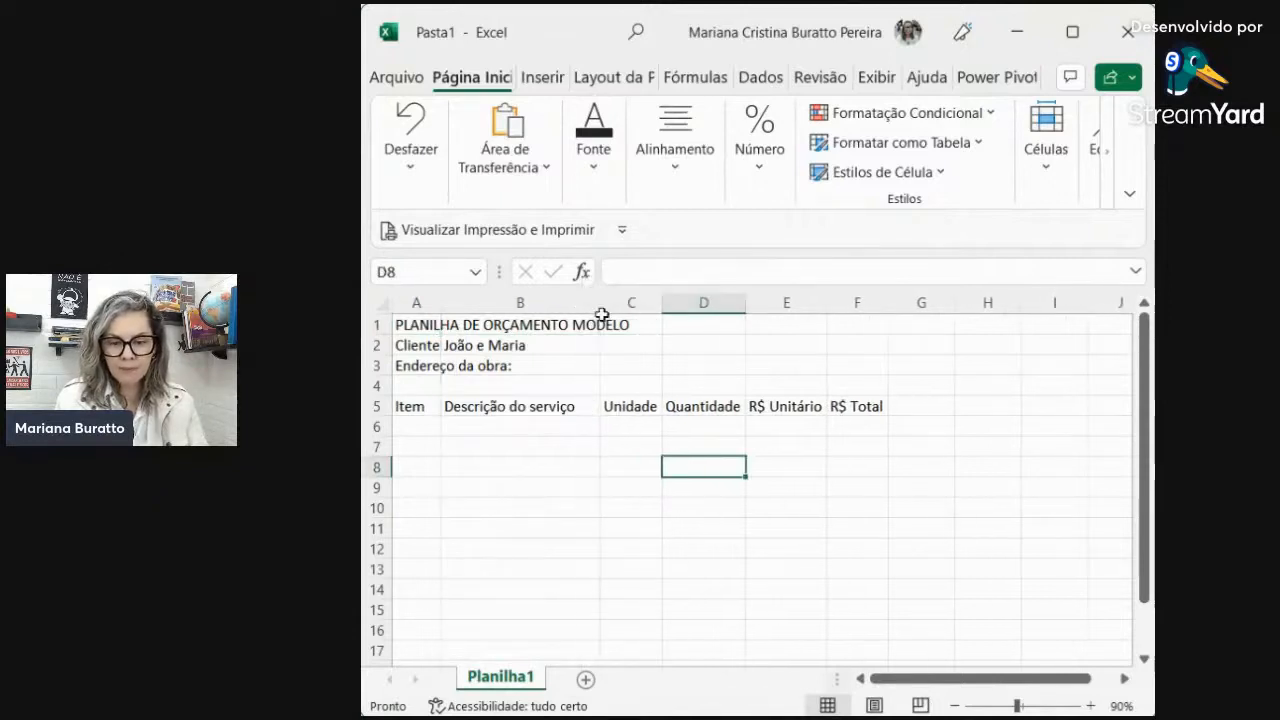
- Make the whole header row 5 bold
click(377, 408)
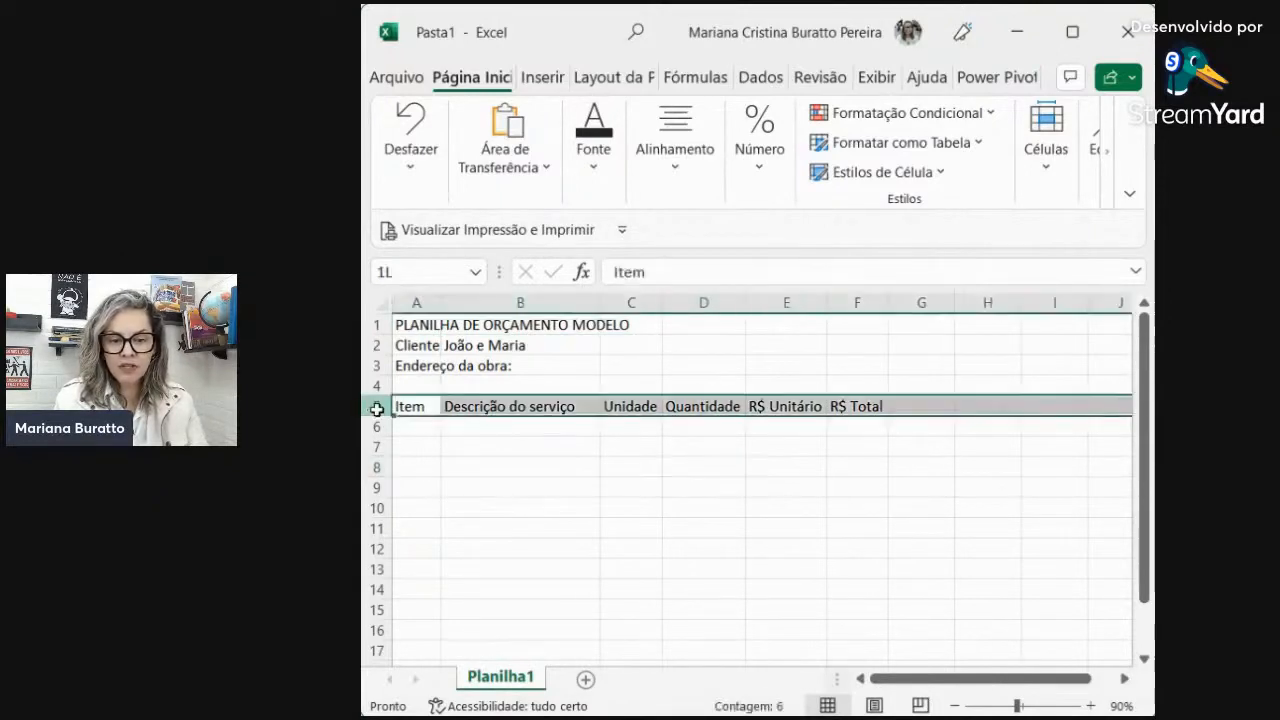
click(588, 170)
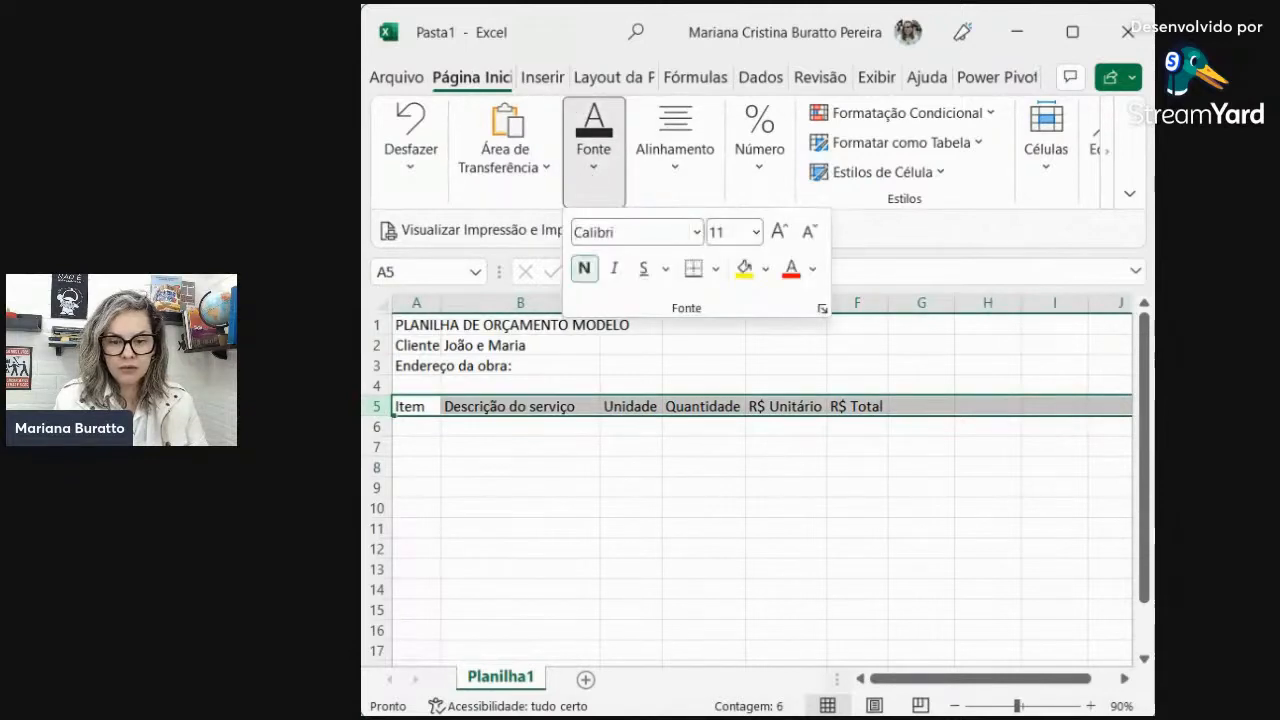
click(584, 268)
click(577, 460)
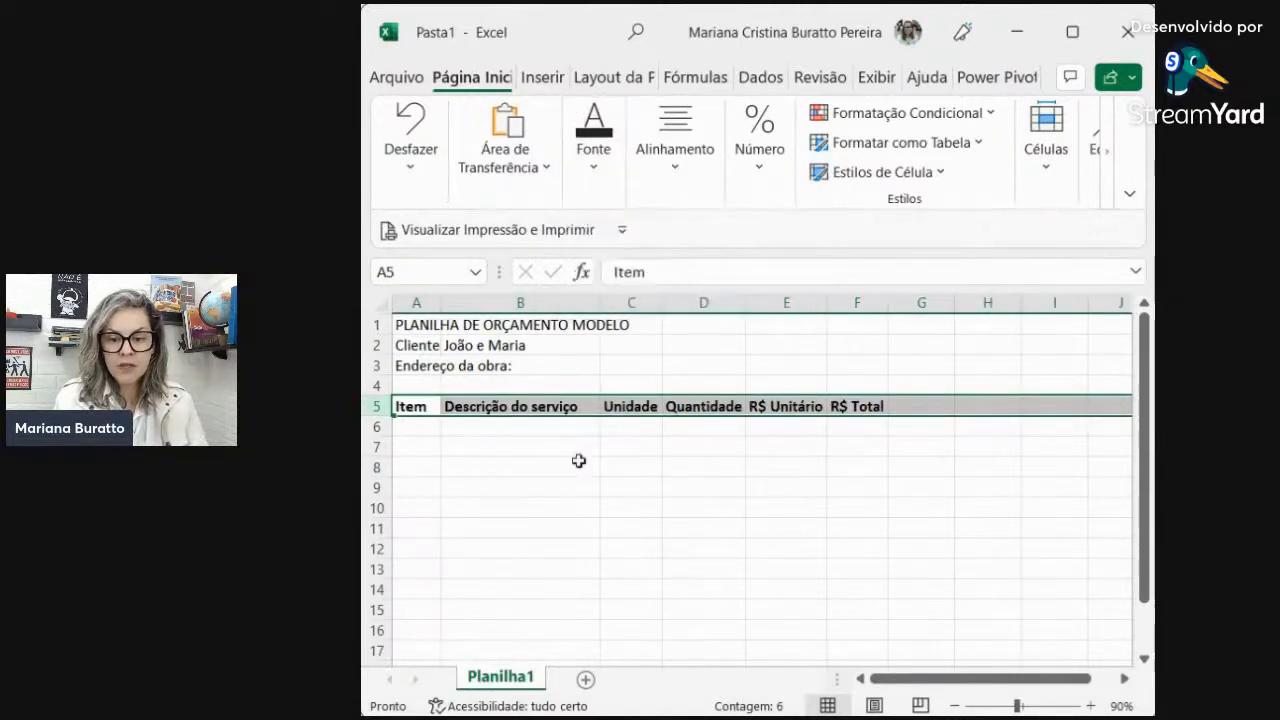
click(578, 461)
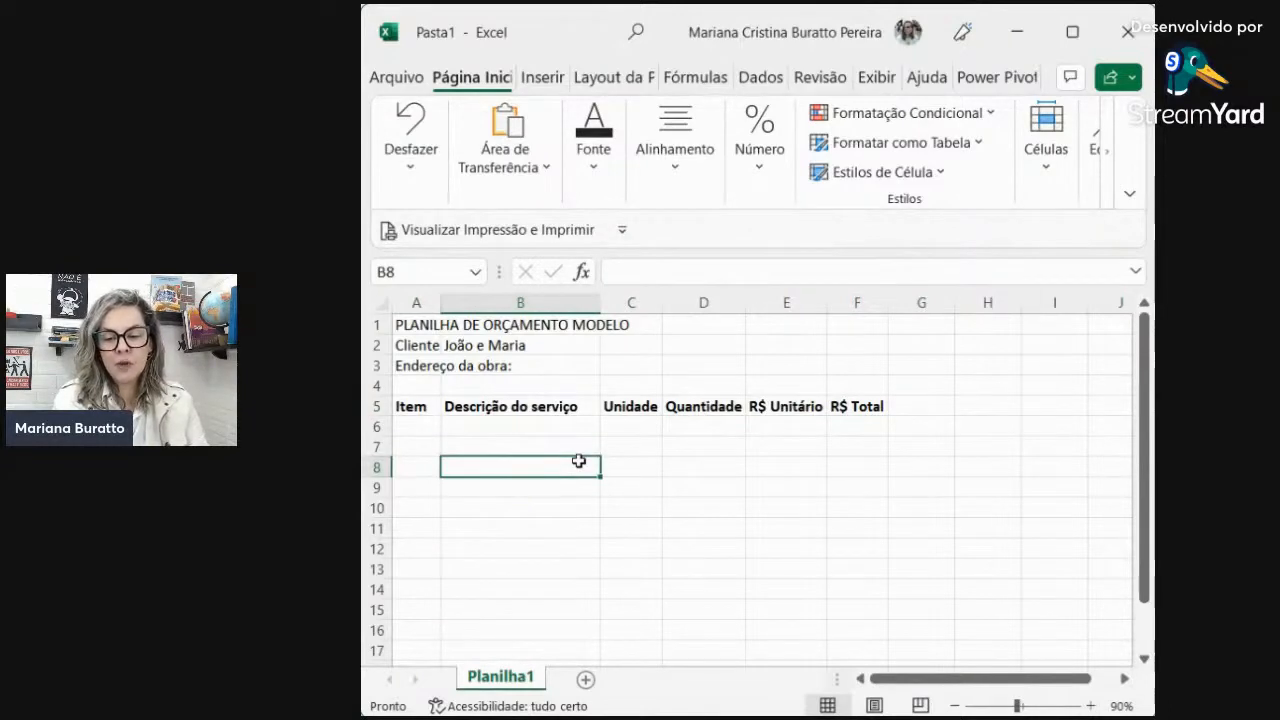
key(Up)
key(Left)
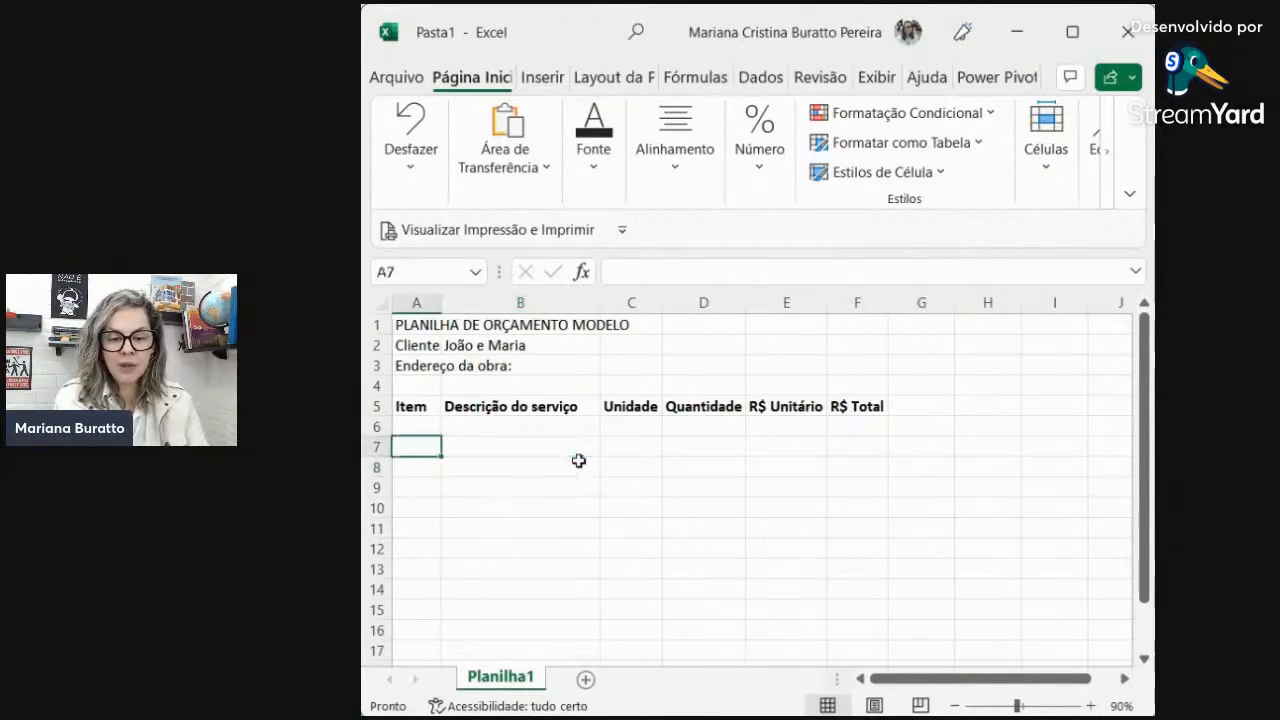
key(Right)
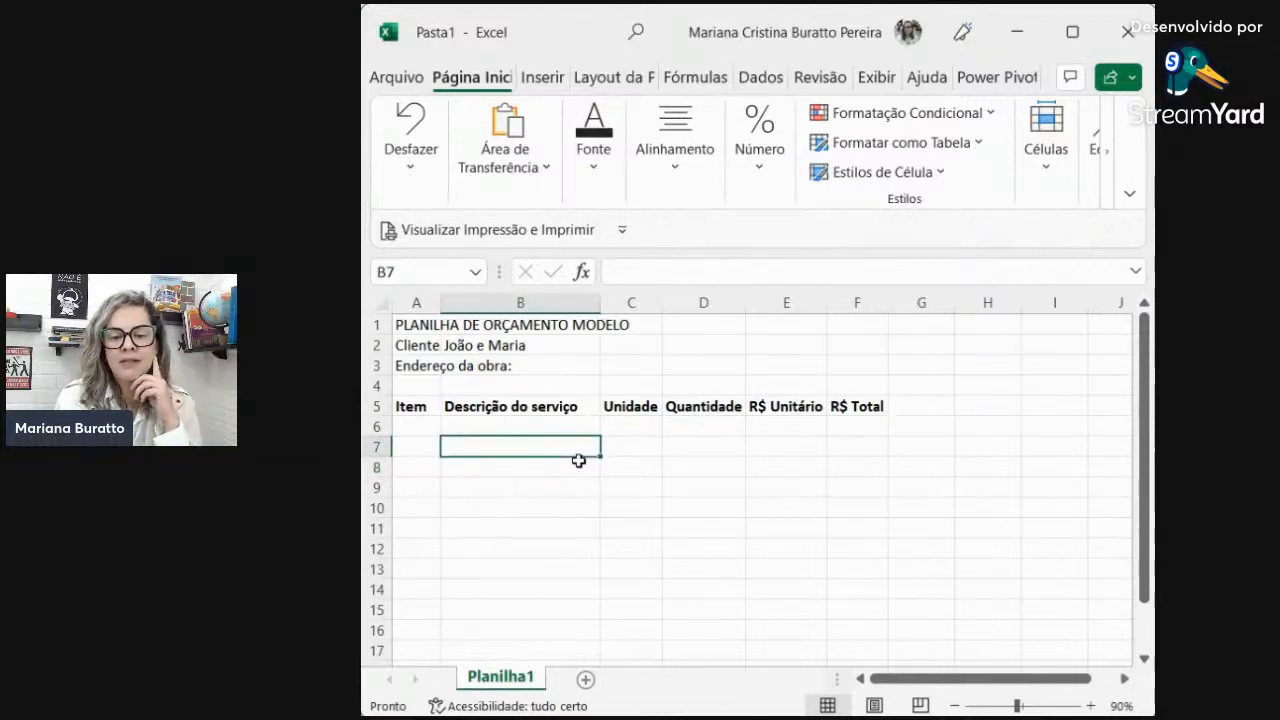
key(Left)
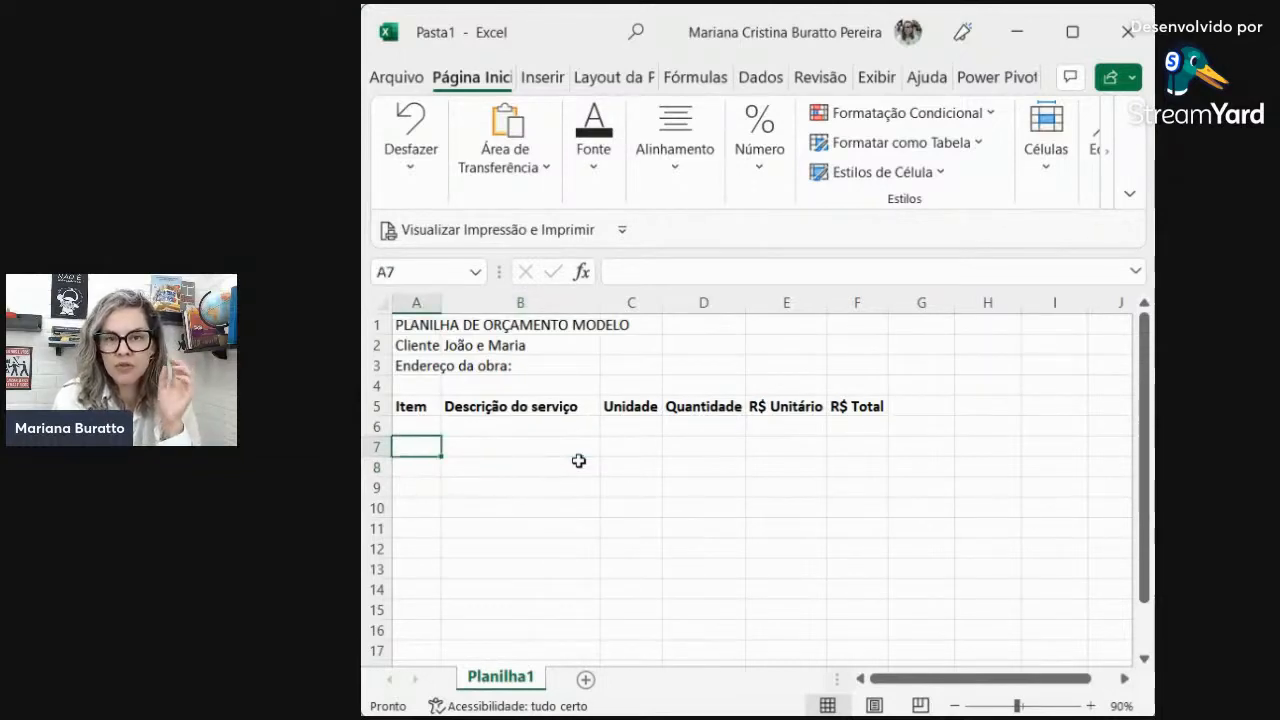
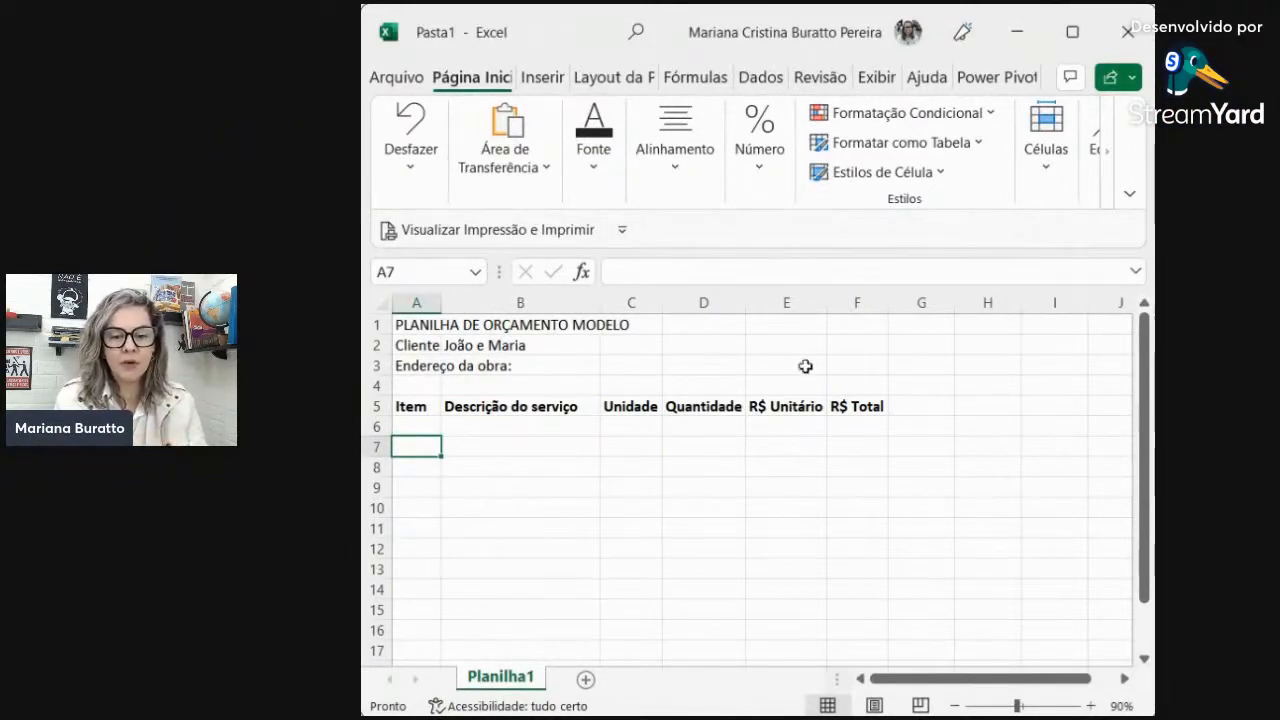
- Extend the title in cell A1 to read "PLANILHA DE ORÇAMENTO MODELO - RESIDÊNCIA TÉRREA"
click(488, 321)
key(Left)
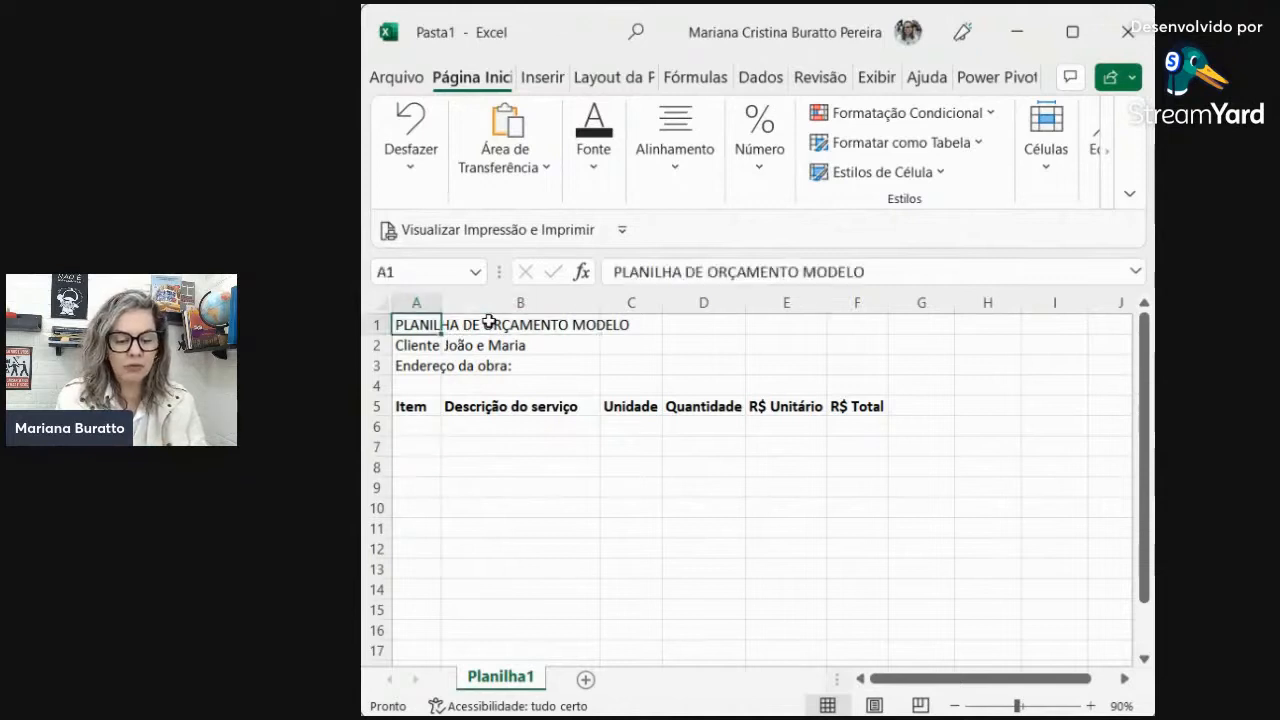
key(F1)
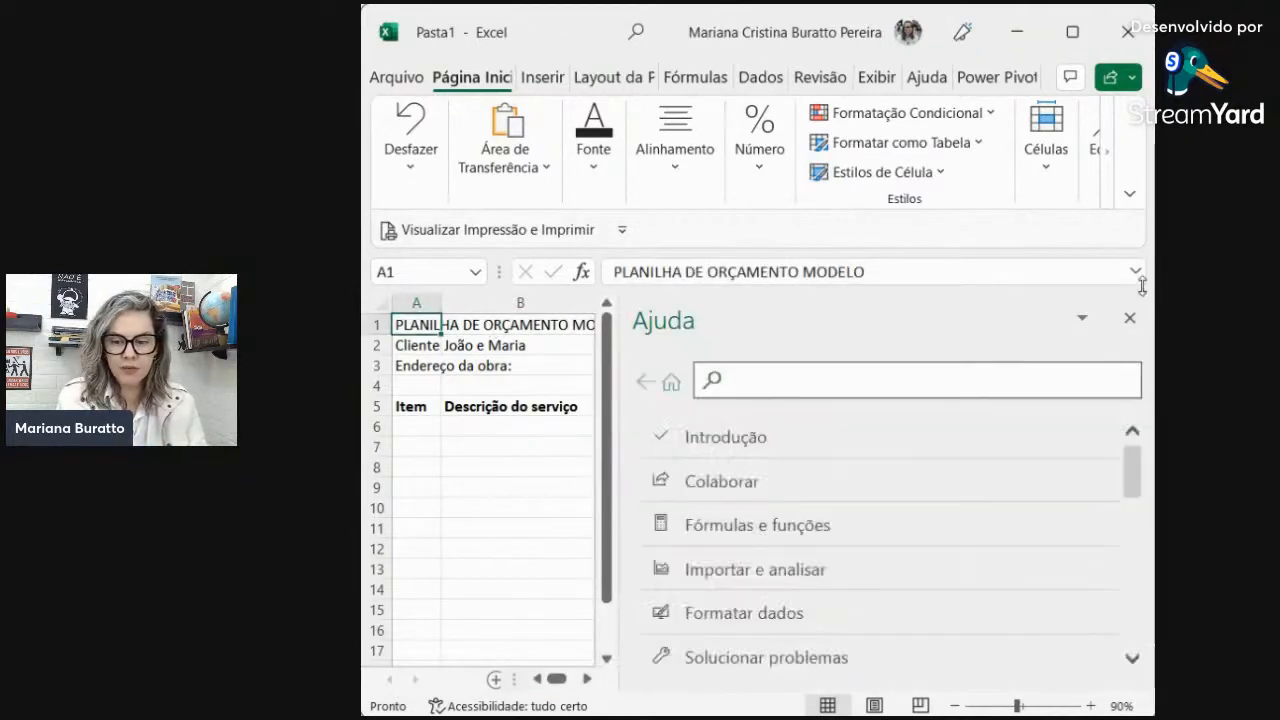
click(1130, 318)
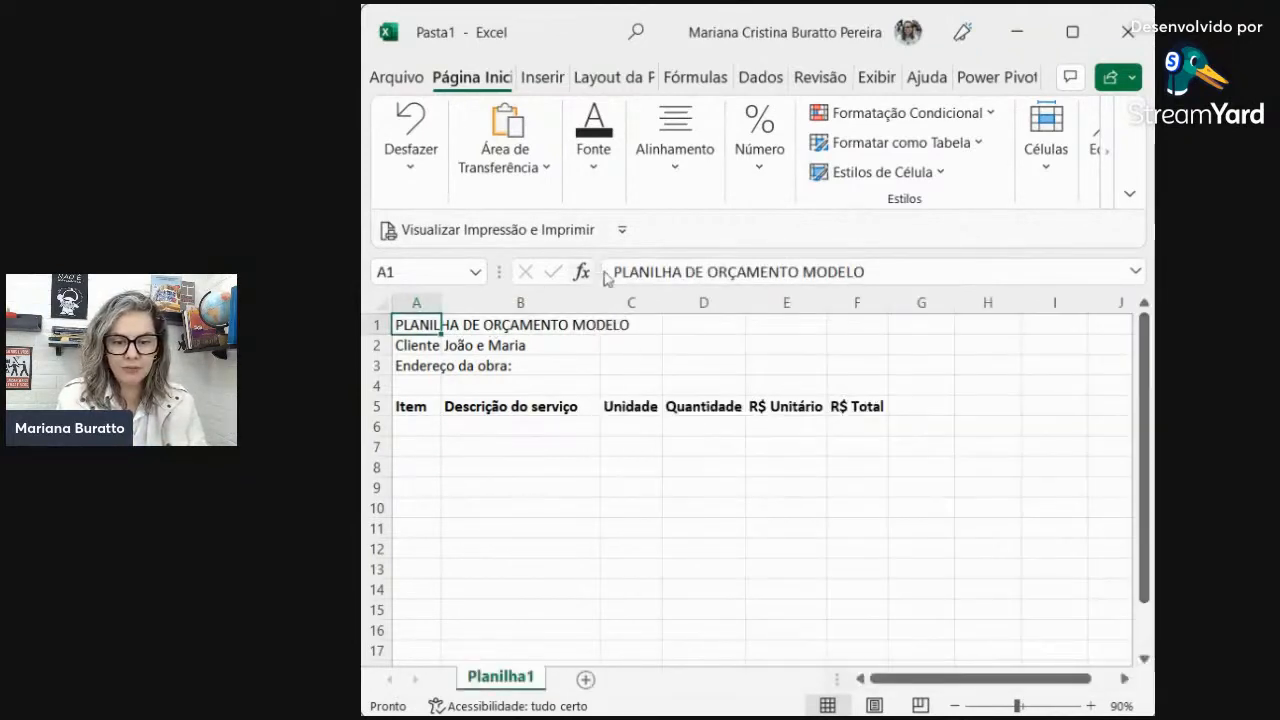
click(891, 276)
text(- RED)
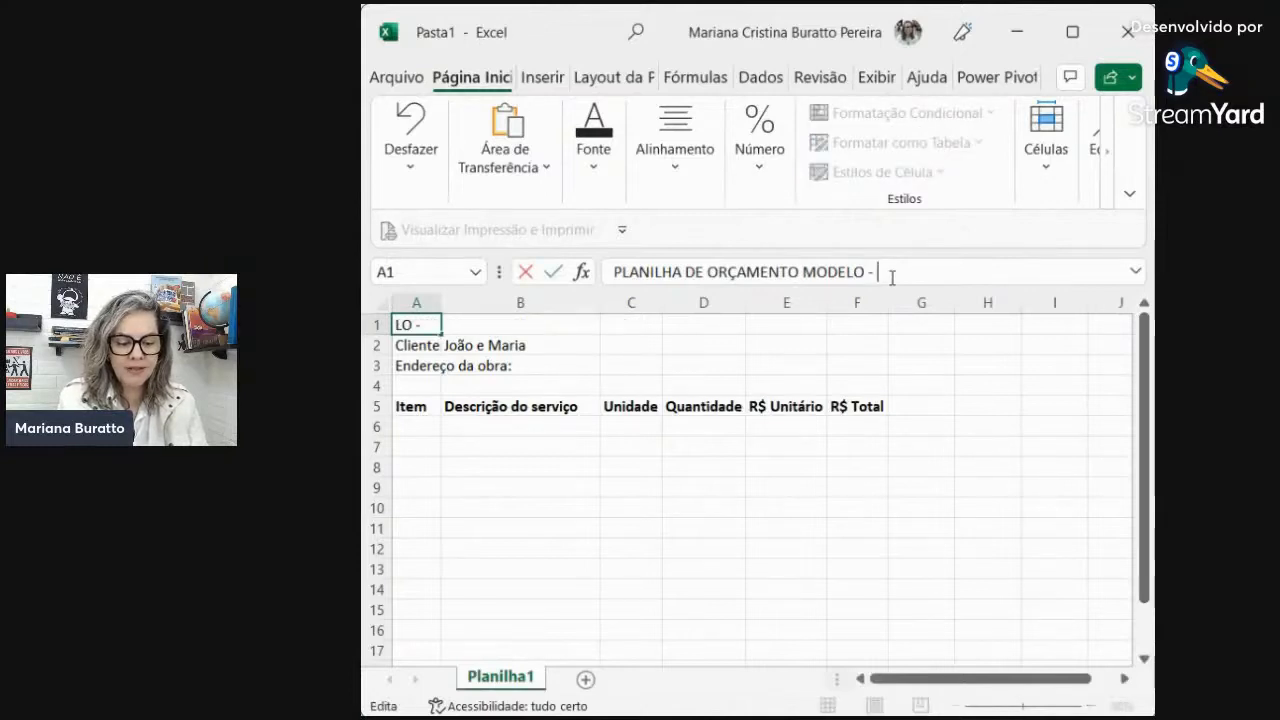
key(BackSpace)
key(BackSpace)
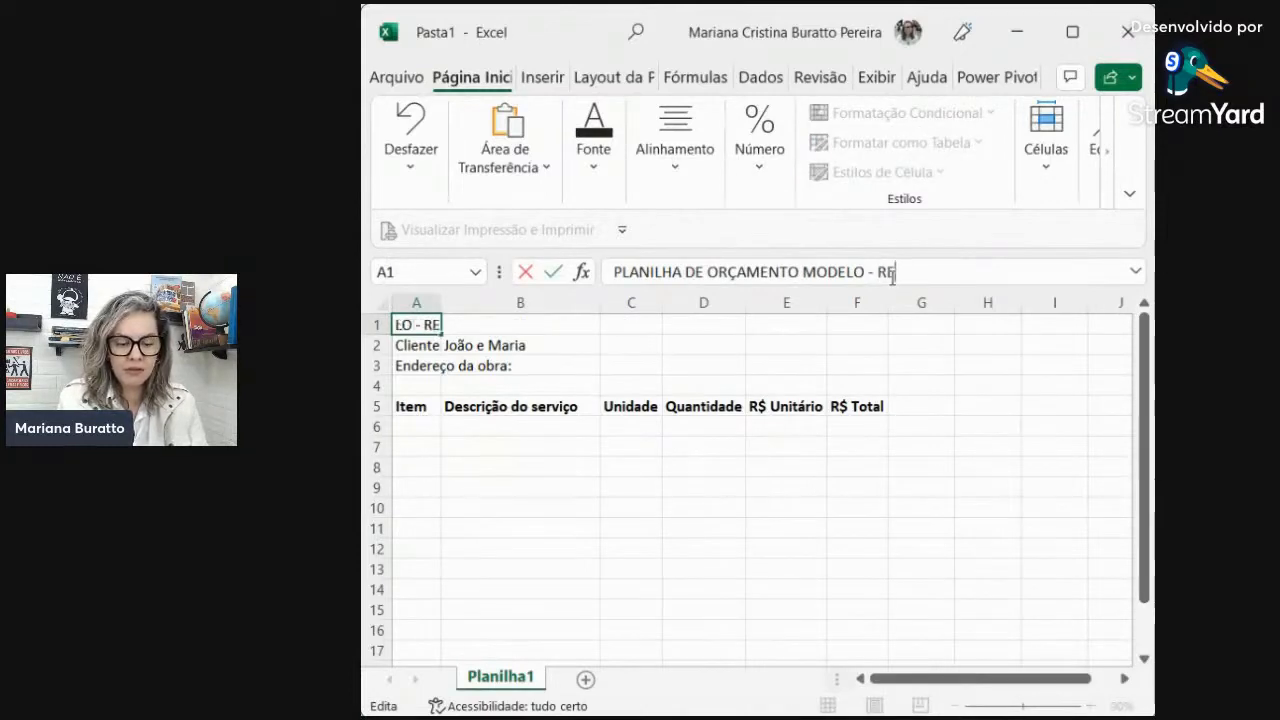
text(ESIDÊ)
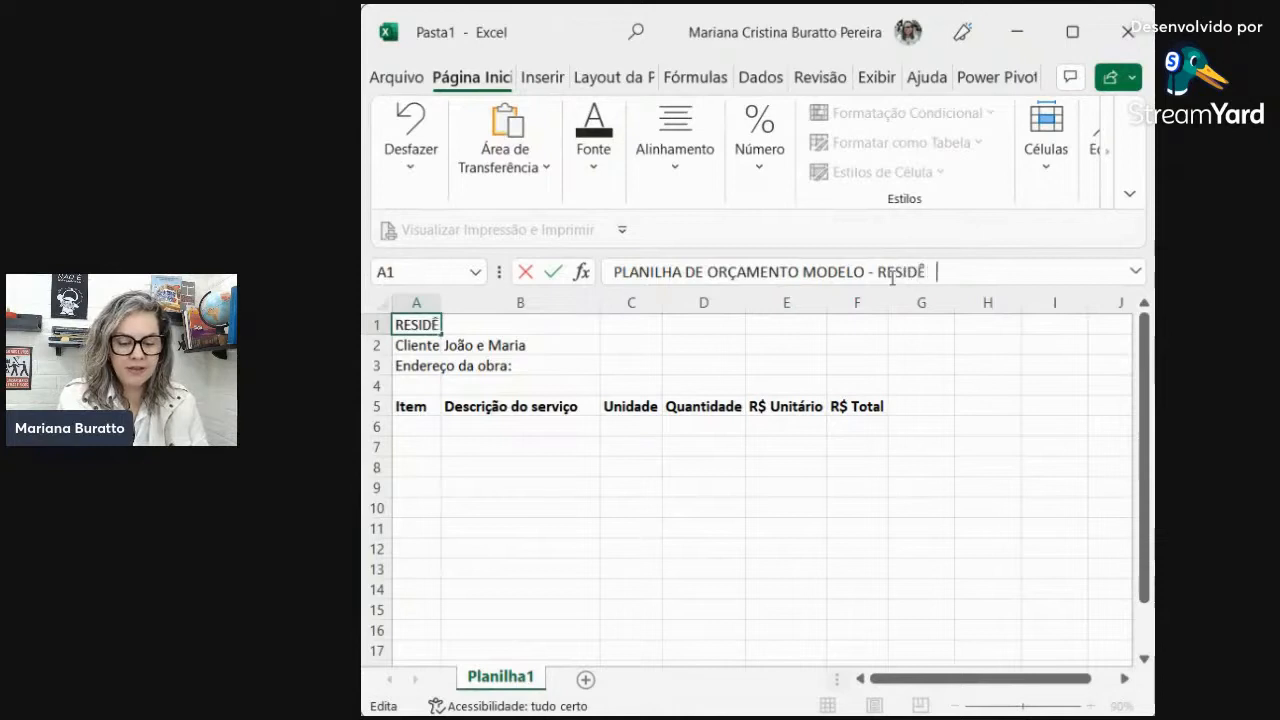
text(NCIA TÉRREA)
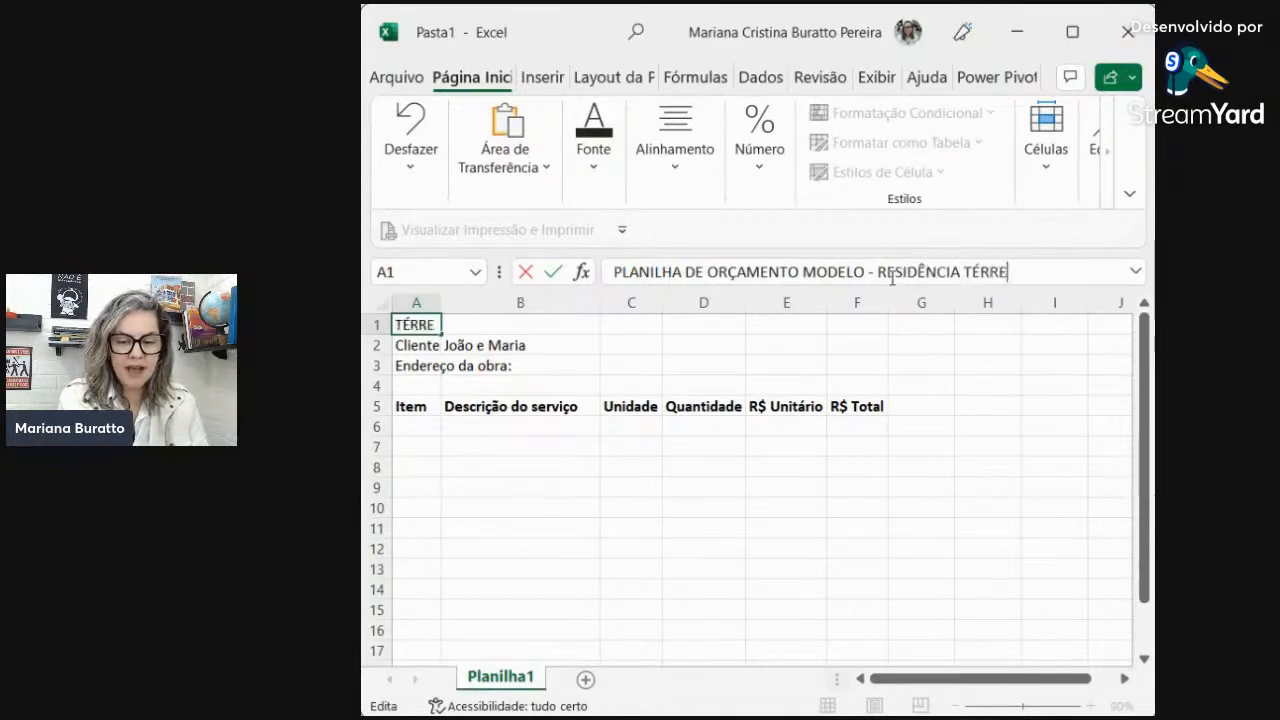
key(Return)
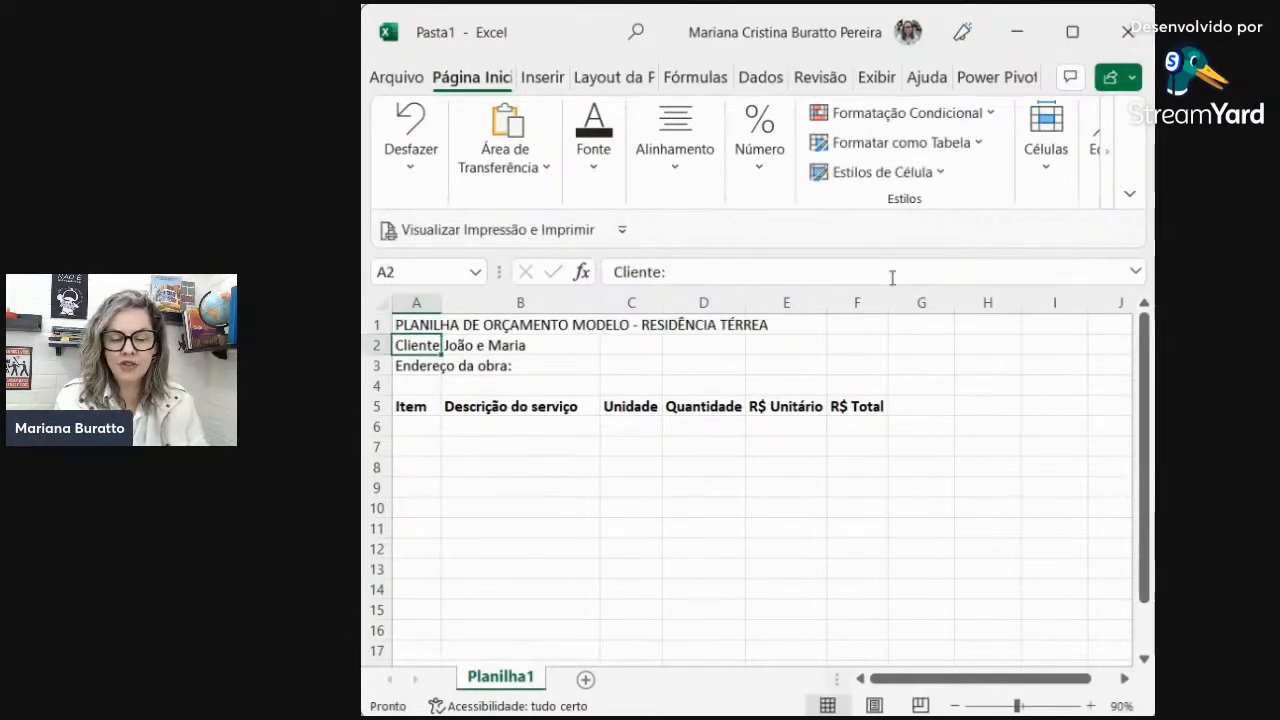
- Enter the service descriptions "FUNDAÇÃO" in cell B7 and "ESTRUTURA" in cell B8
click(475, 430)
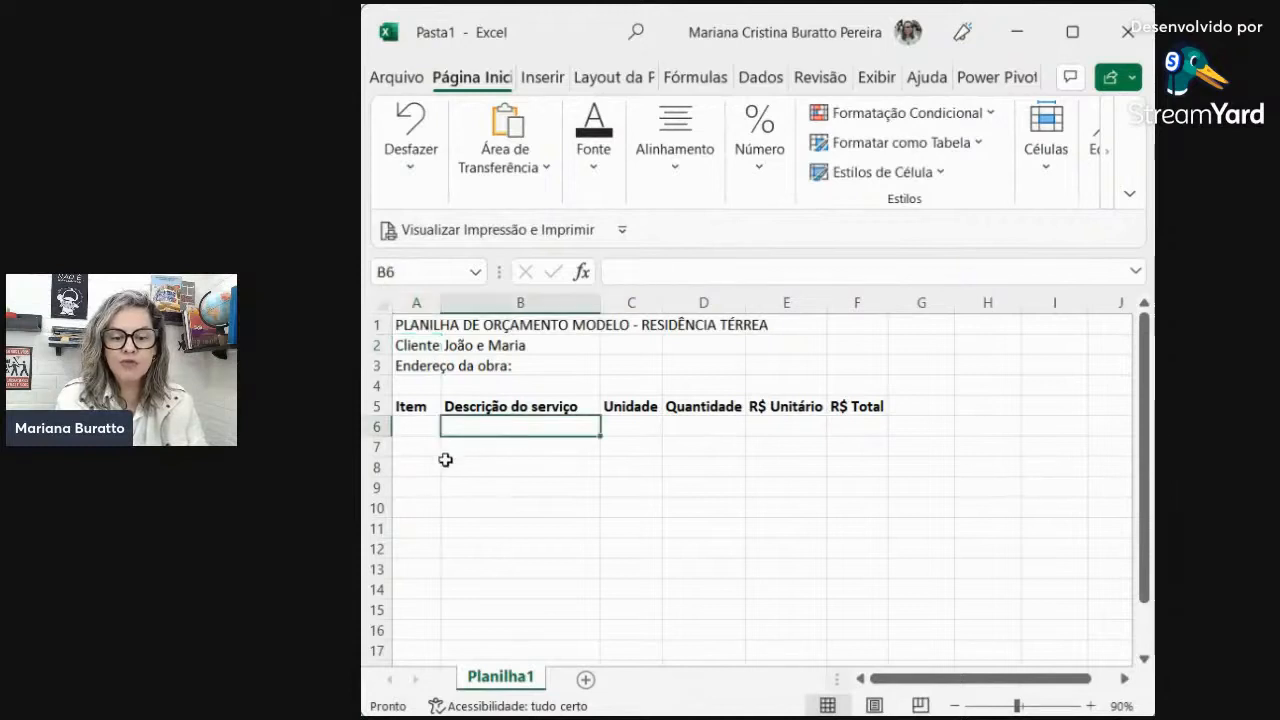
click(444, 458)
click(417, 441)
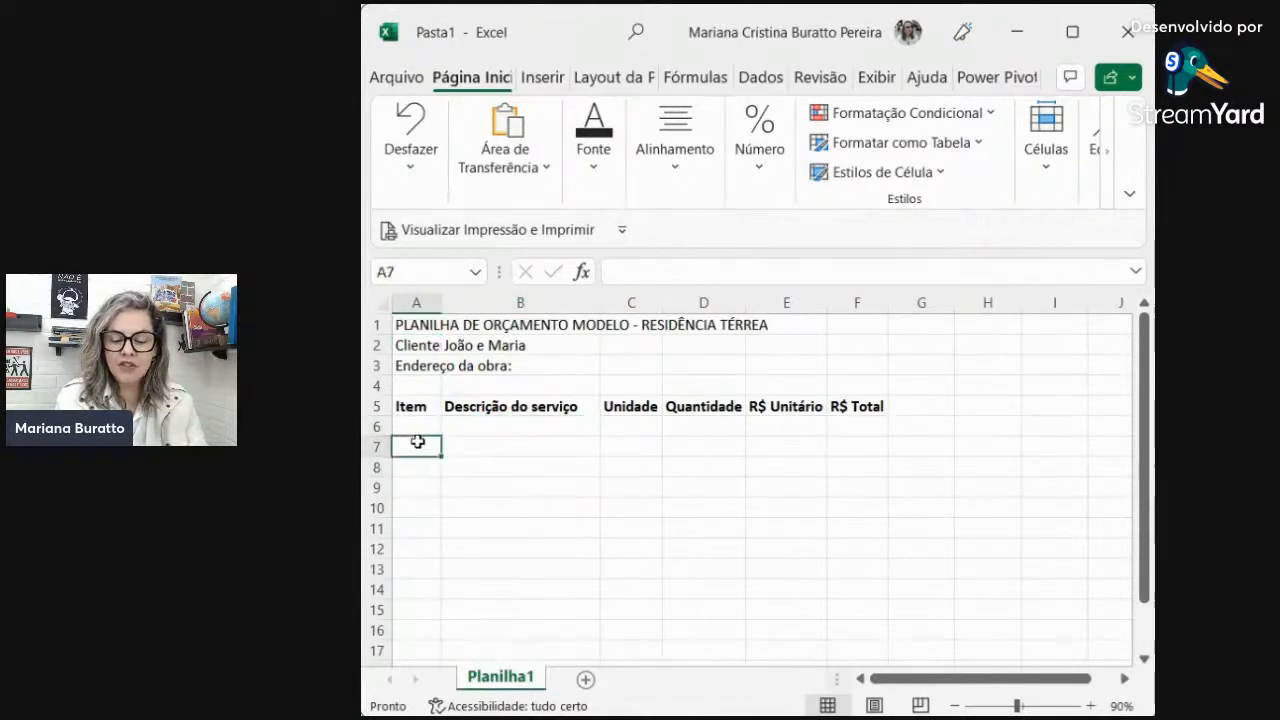
key(Tab)
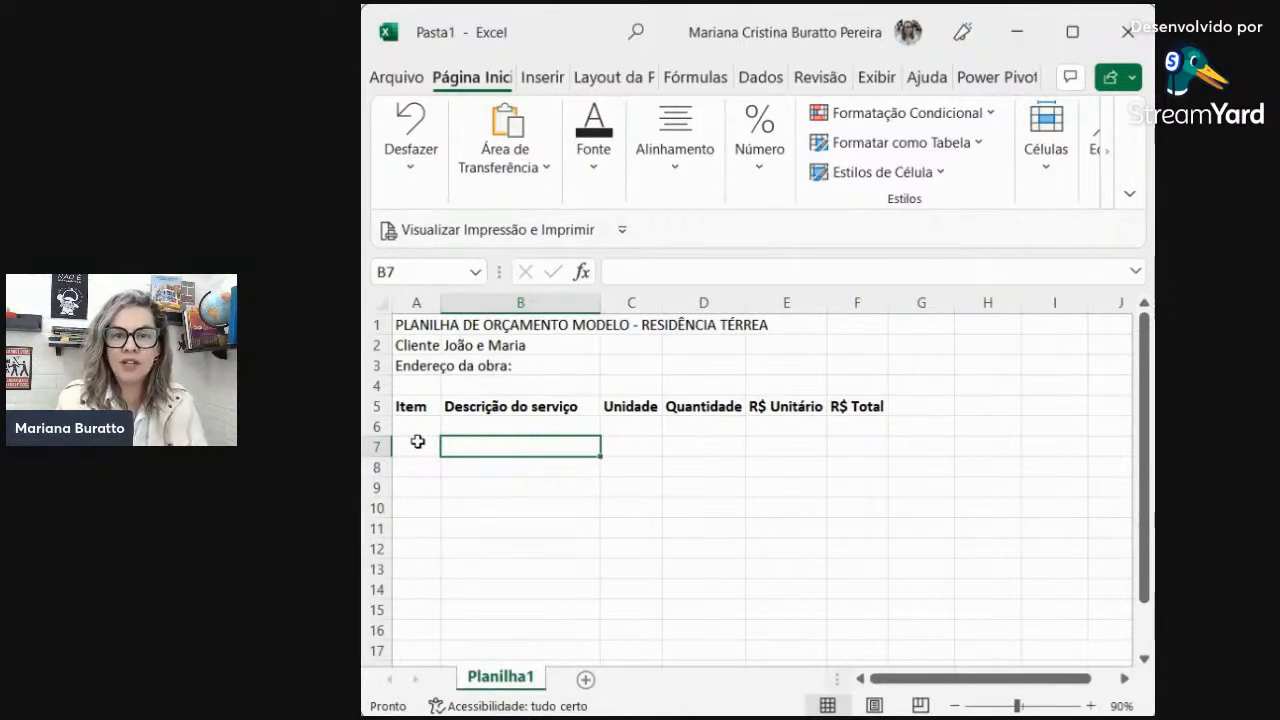
text(FUNDAÇÃO)
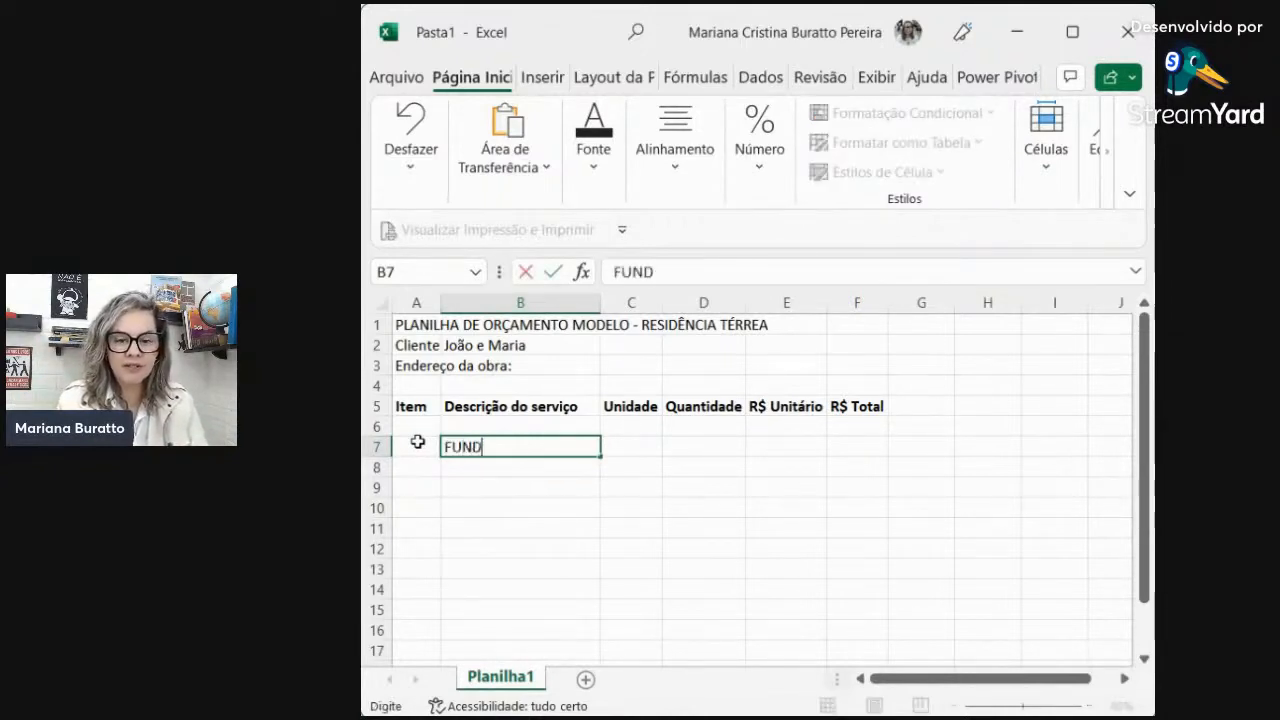
key(Return)
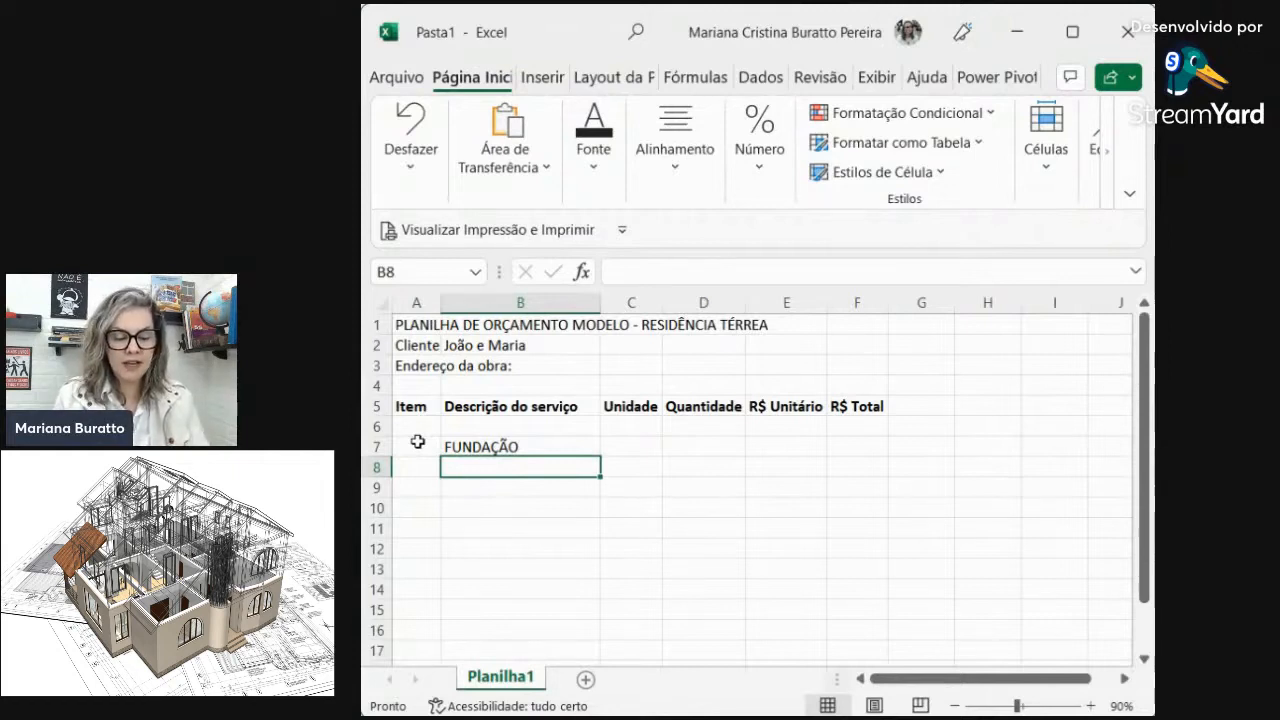
text(ESTRUTURA)
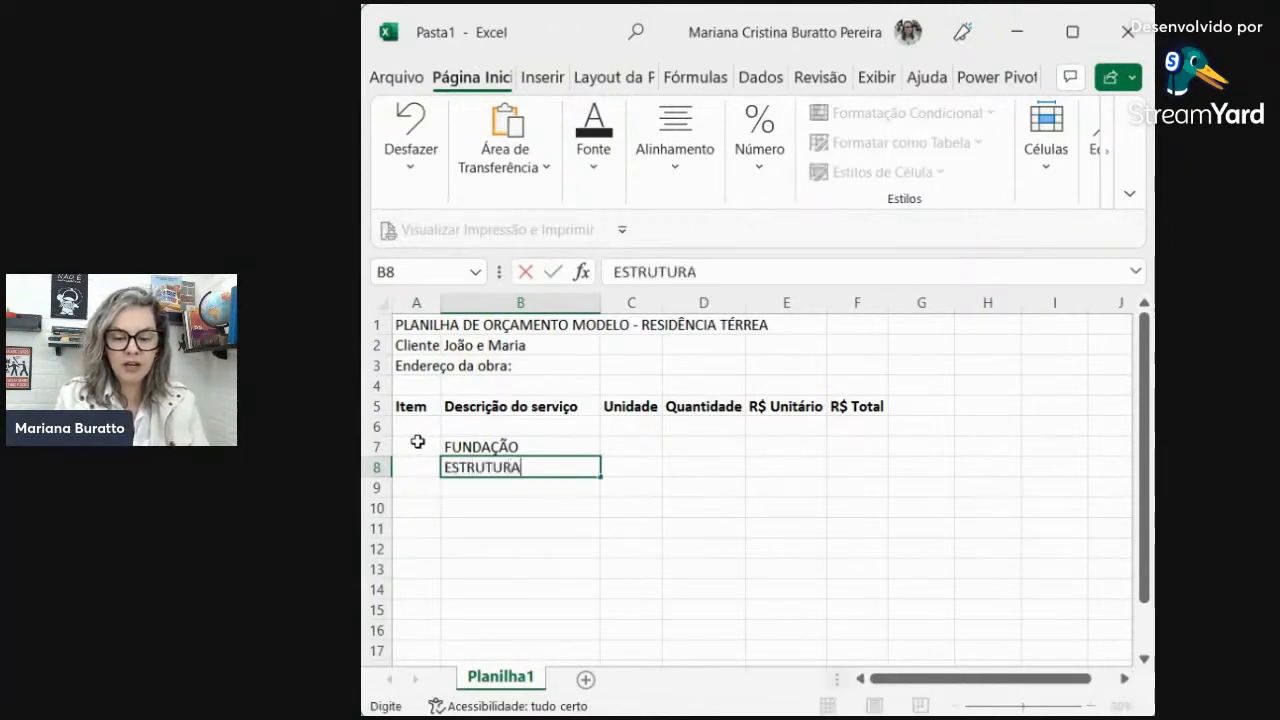
key(Return)
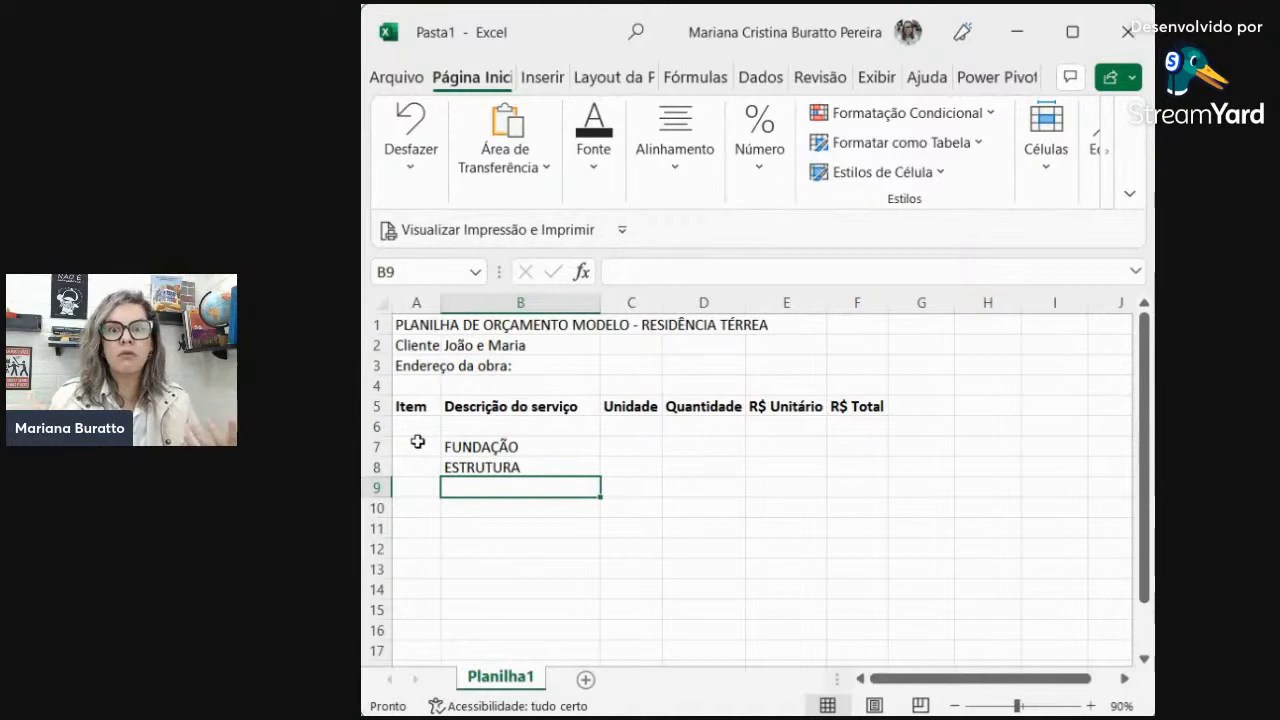
- Enter the service description "ALVENARIA E FECHAMENTOS" in cell B9
text(FE)
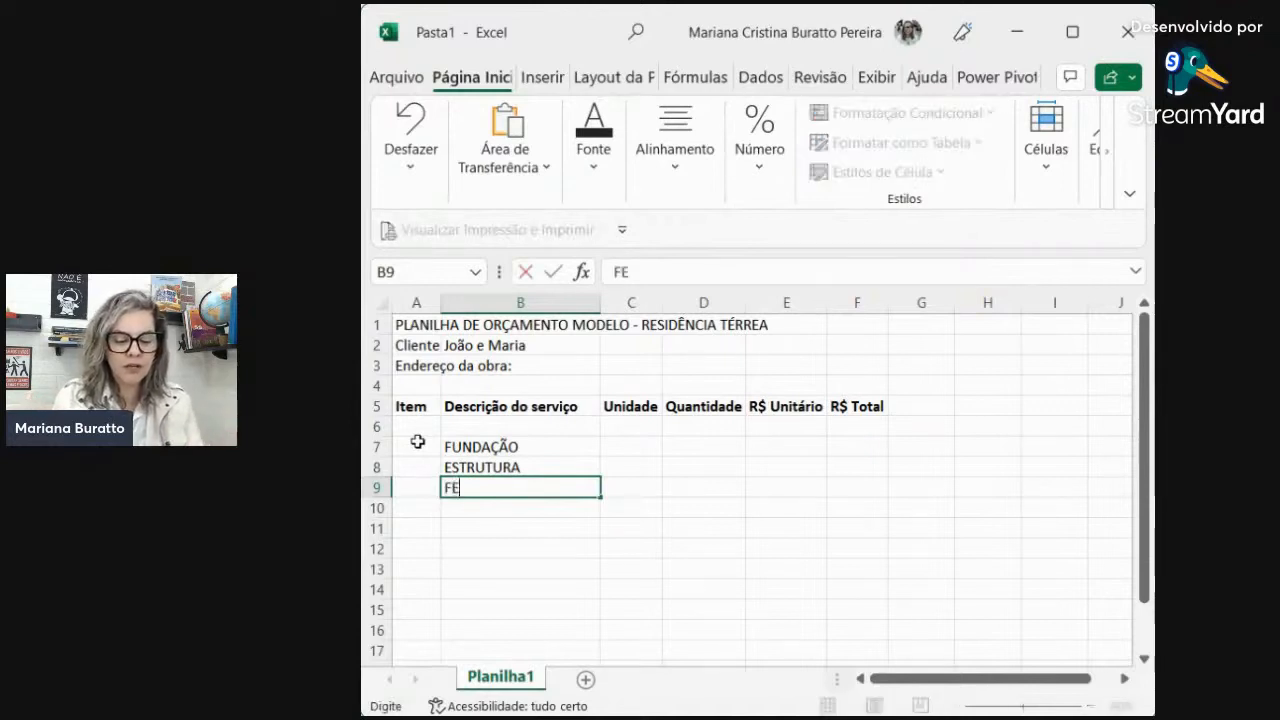
text(CHAMENTO DE)
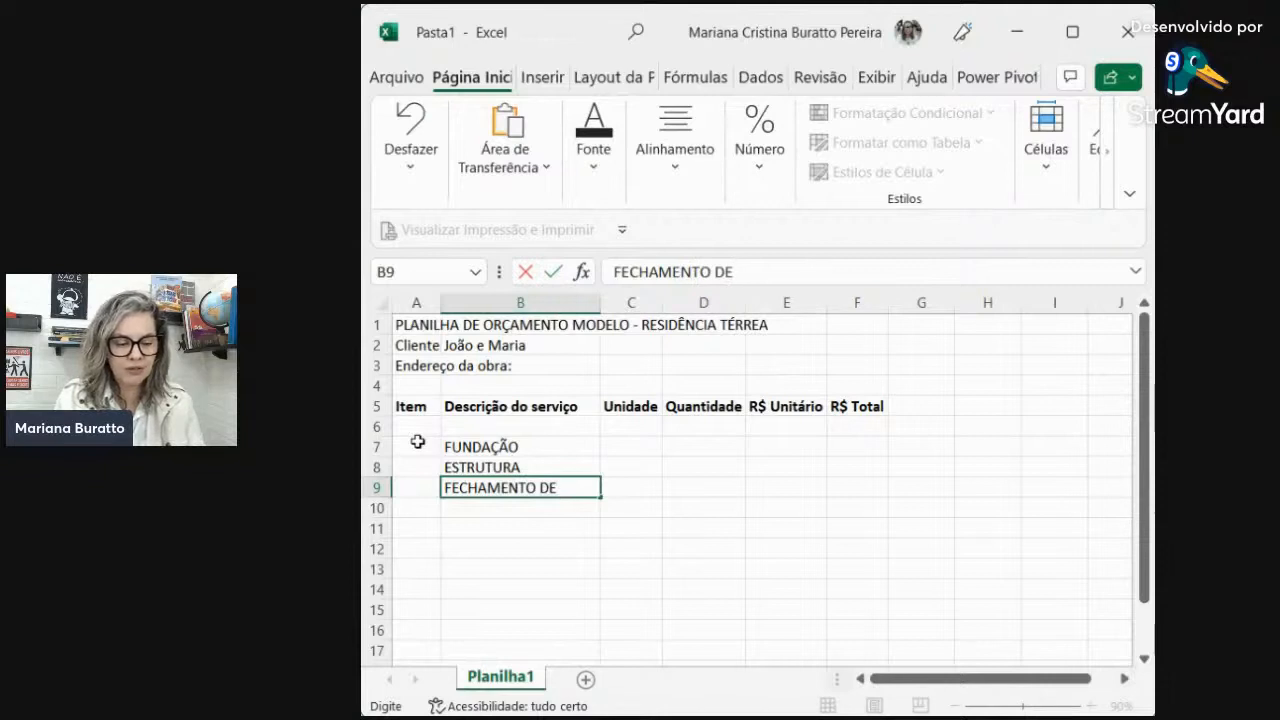
key(Escape)
text(ALVENAR)
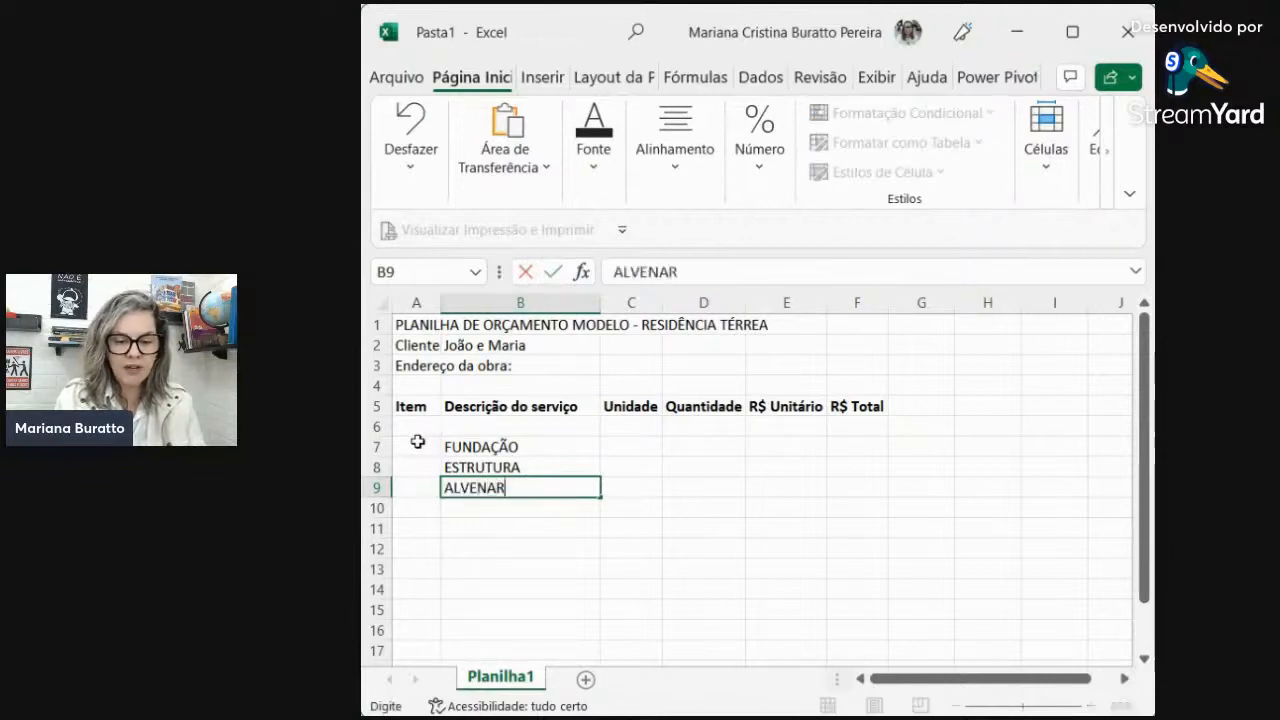
text(IA E FECHAMENTOS)
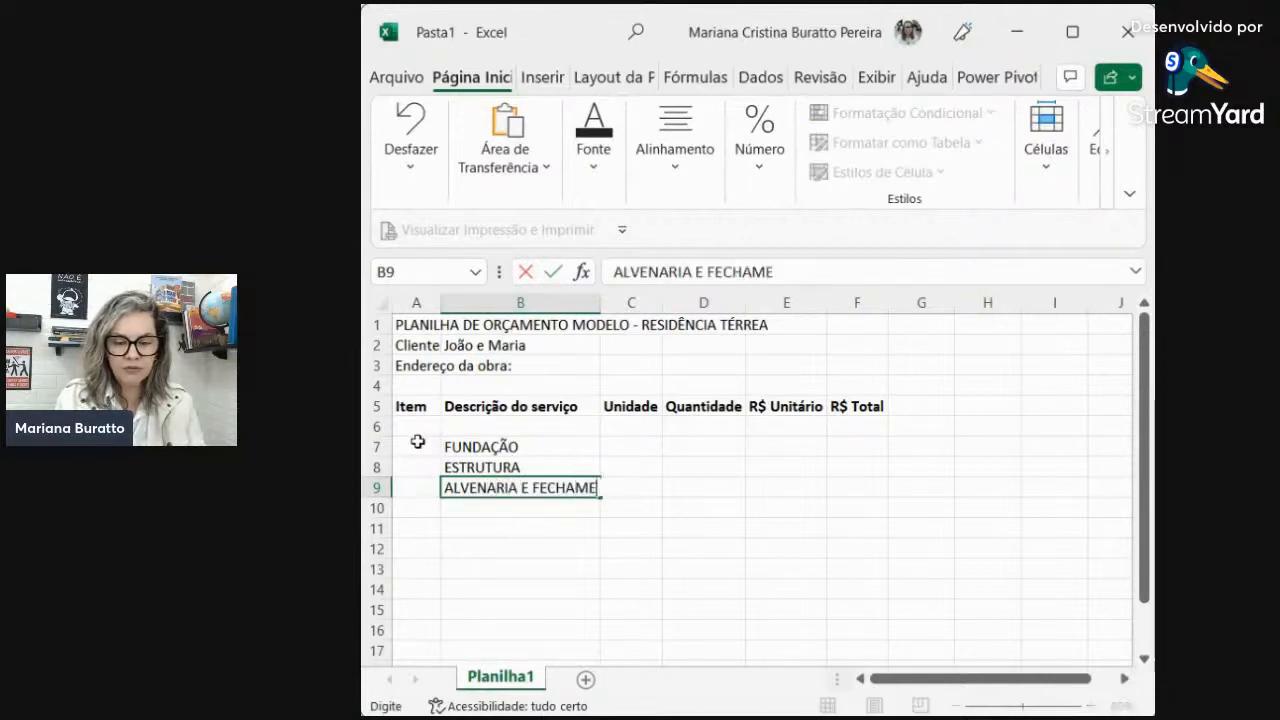
key(Return)
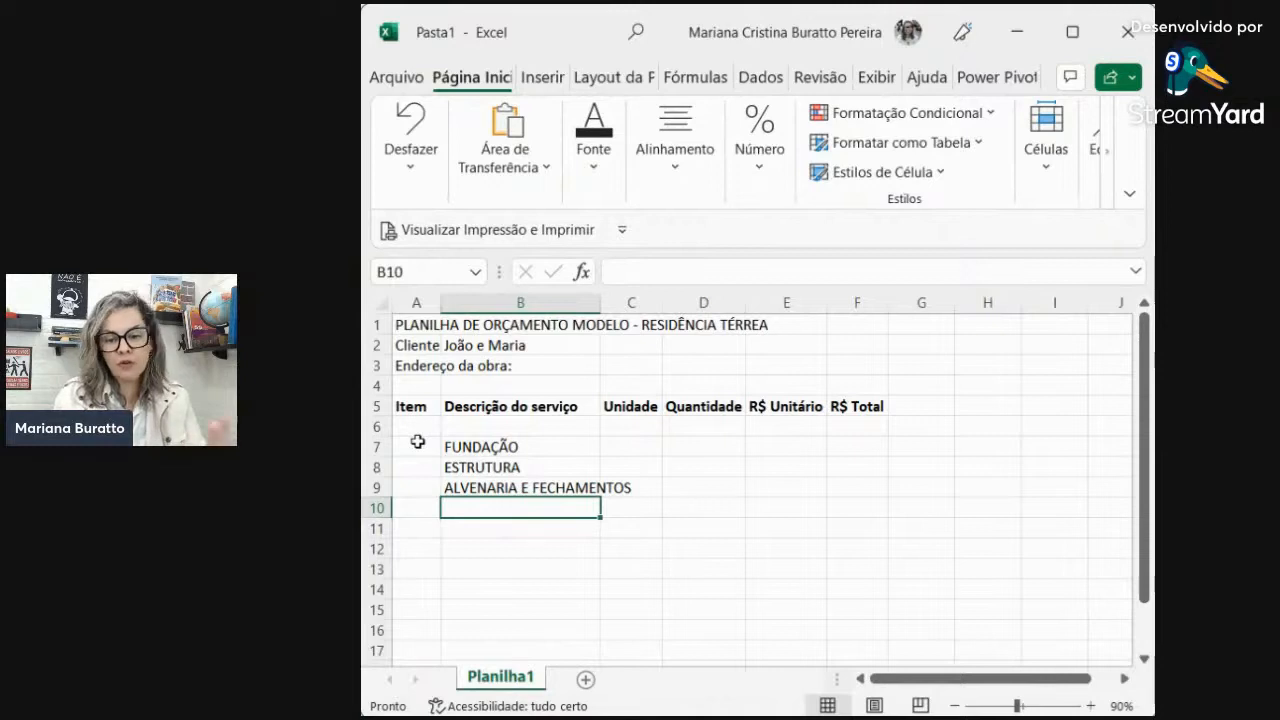
- Enter the service description "INSTALAÇÃO ELÉTRICA" in cell B10
key(Up)
key(Down)
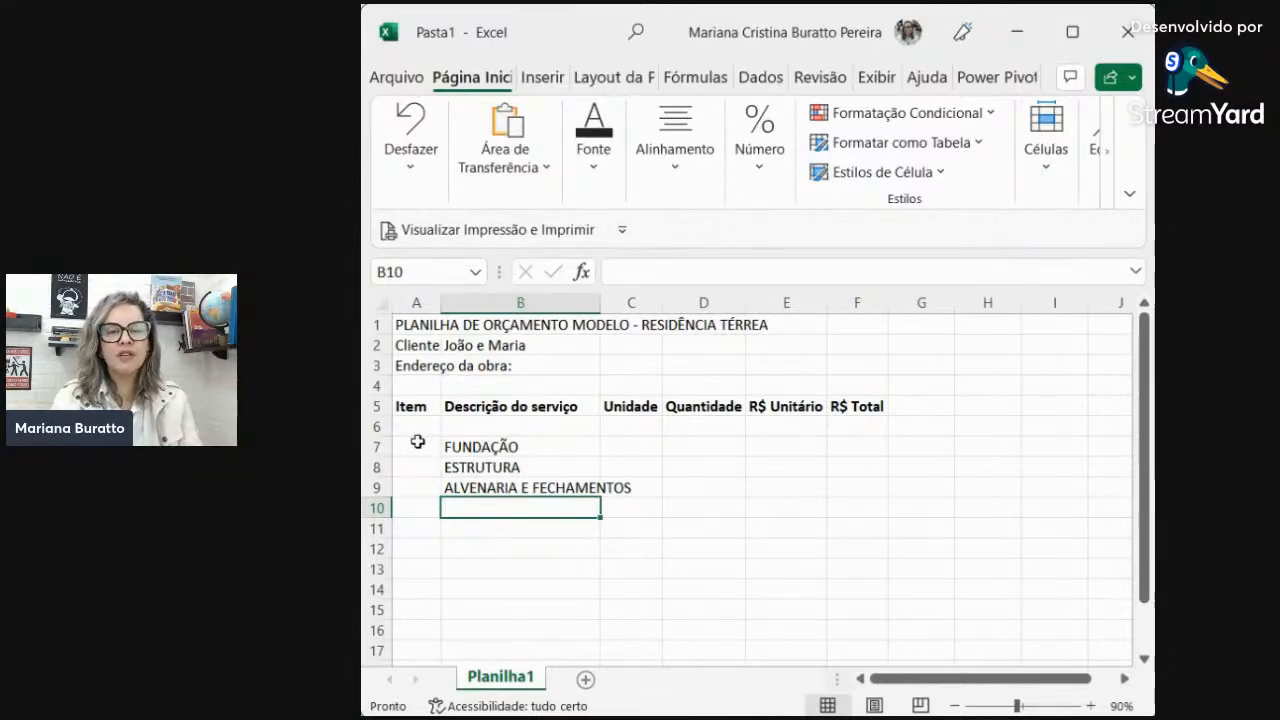
text(IN)
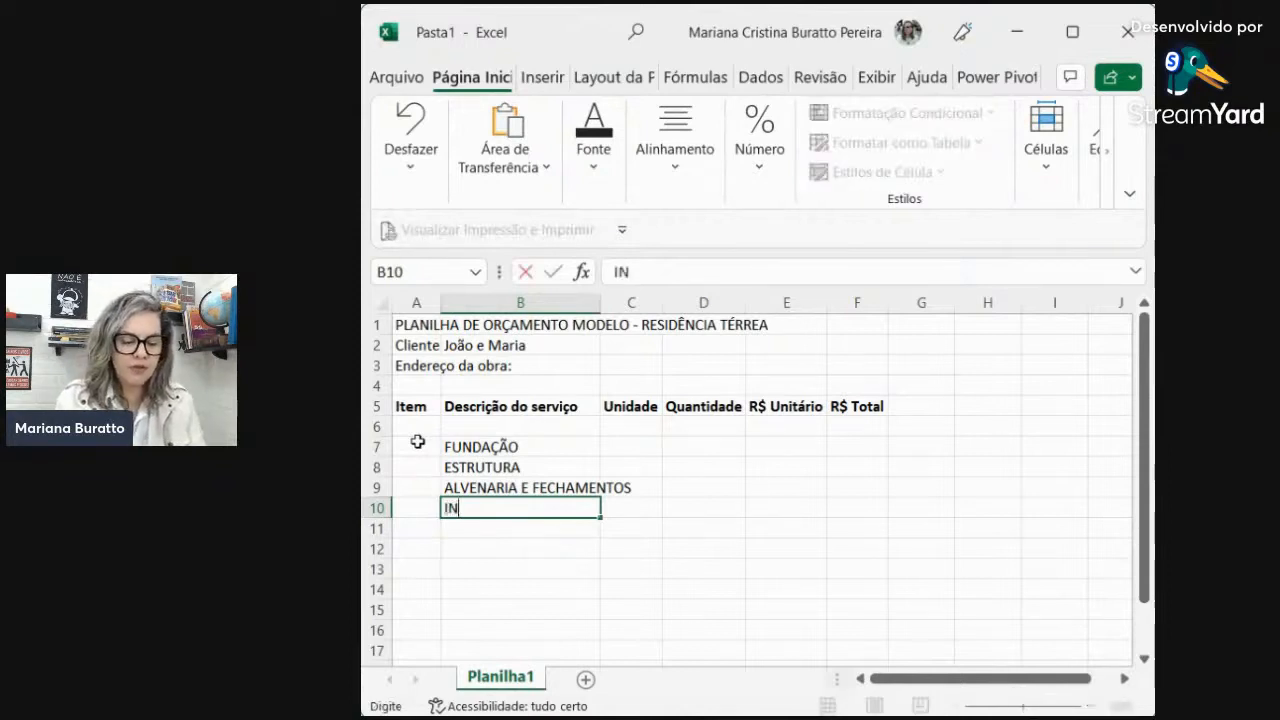
text(STALAÇÃO )
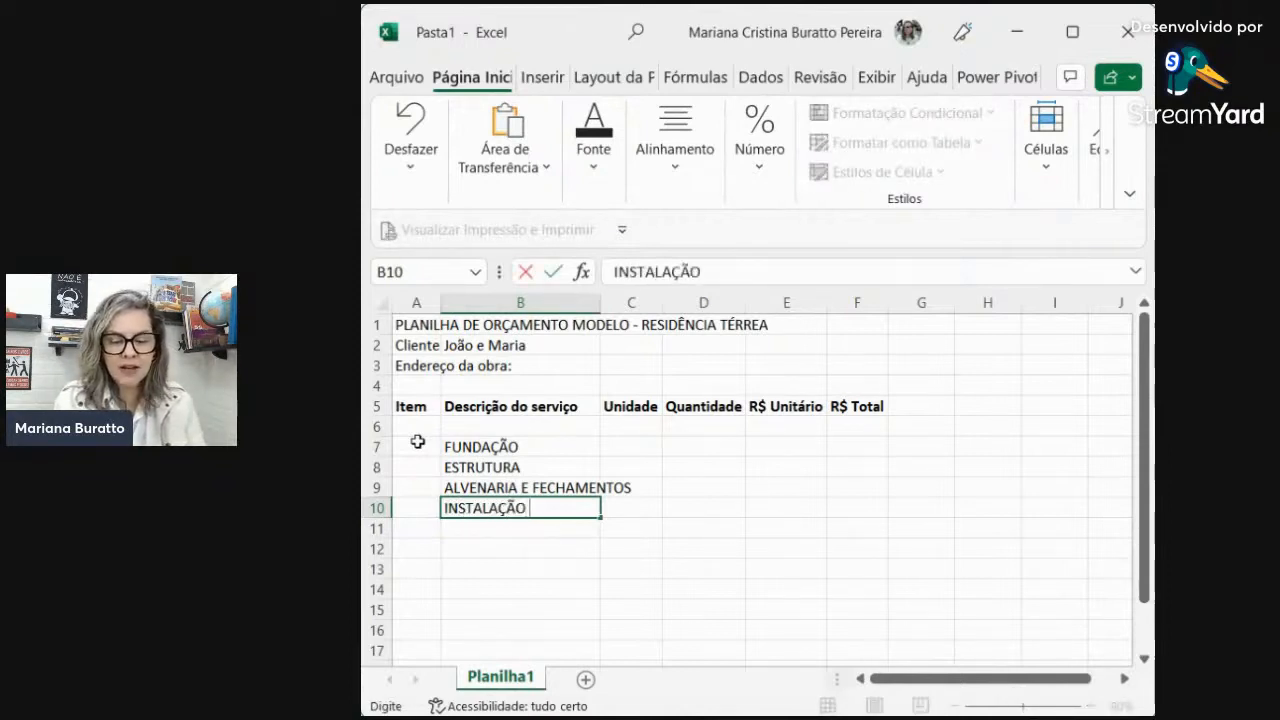
text(ELÉTRICA)
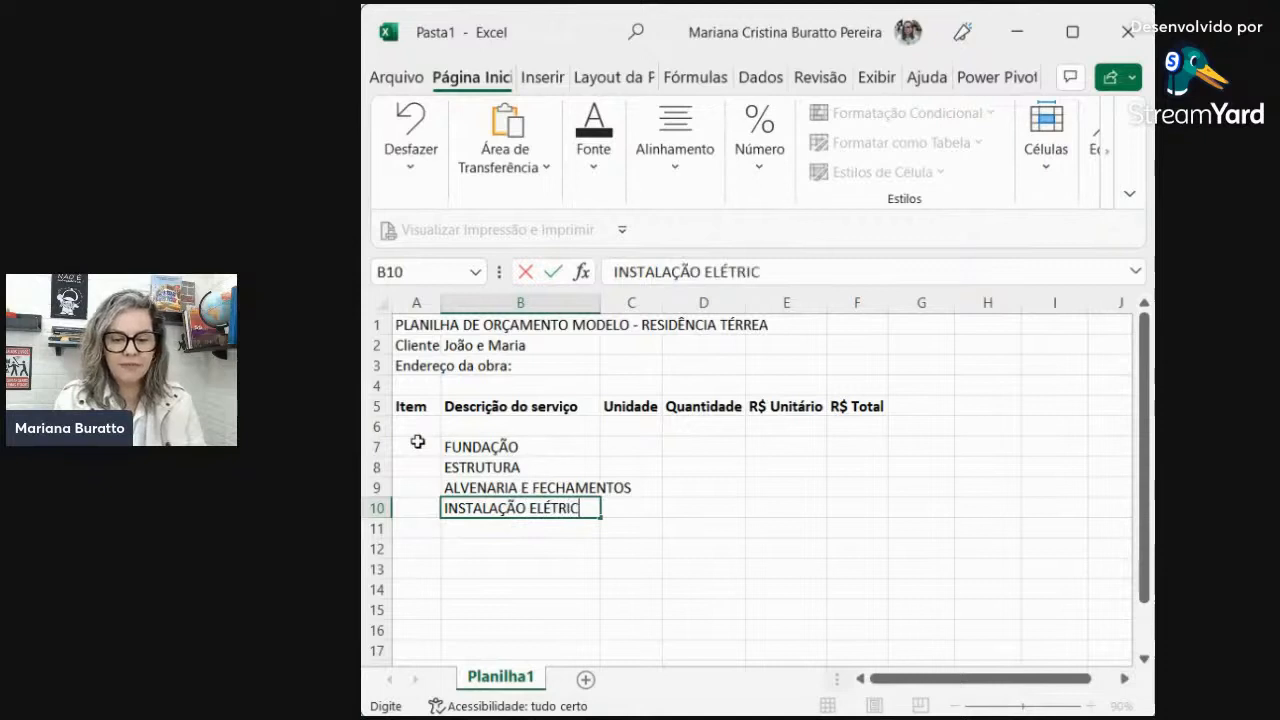
key(Return)
- Repeat the electrical installation entry in cell B11 and change its wording to "INSTALAÇÃO HIDRÁULICA"
text(I)
key(Return)
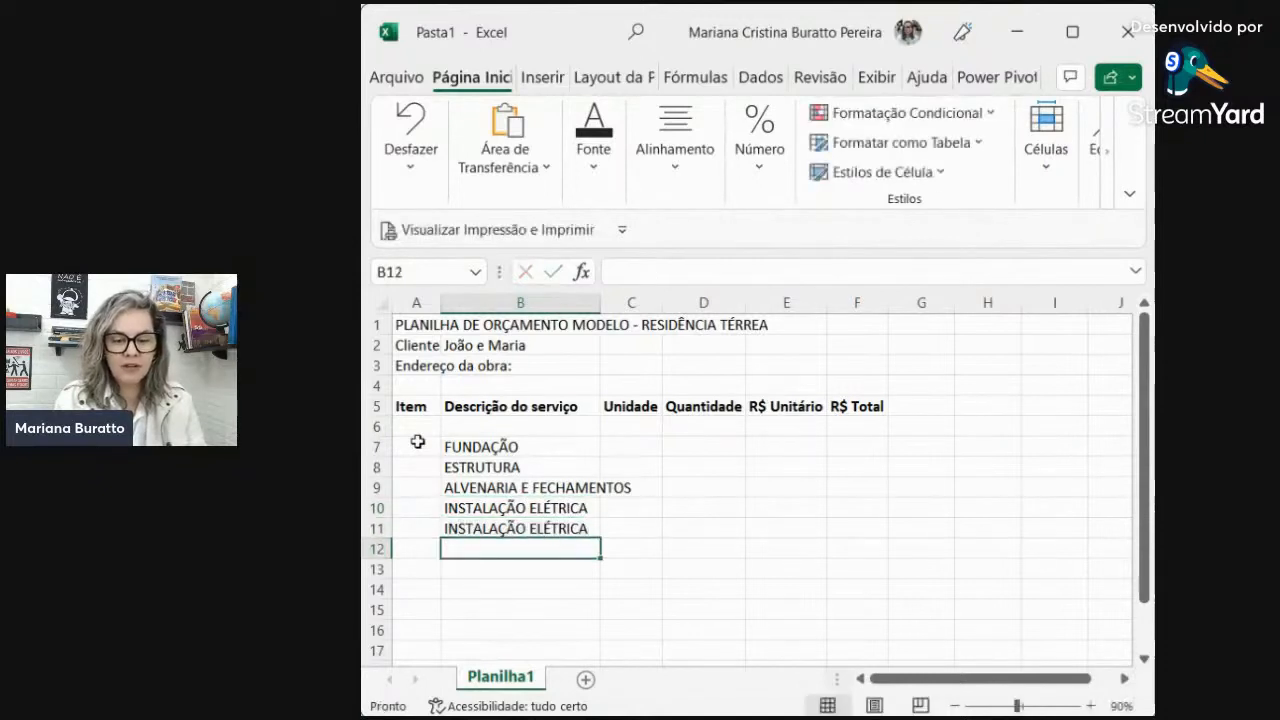
key(Up)
key(F2)
key(BackSpace)
key(BackSpace)
key(BackSpace)
key(BackSpace)
key(BackSpace)
key(BackSpace)
key(BackSpace)
key(BackSpace)
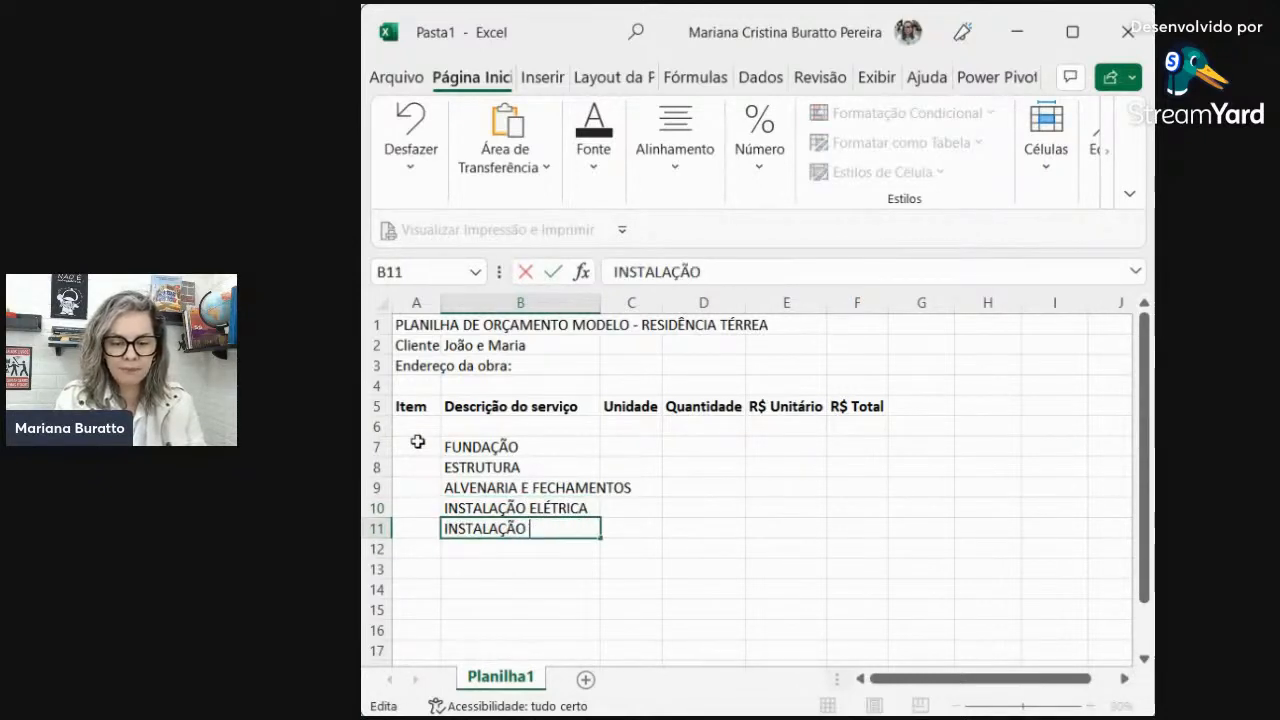
text(HID)
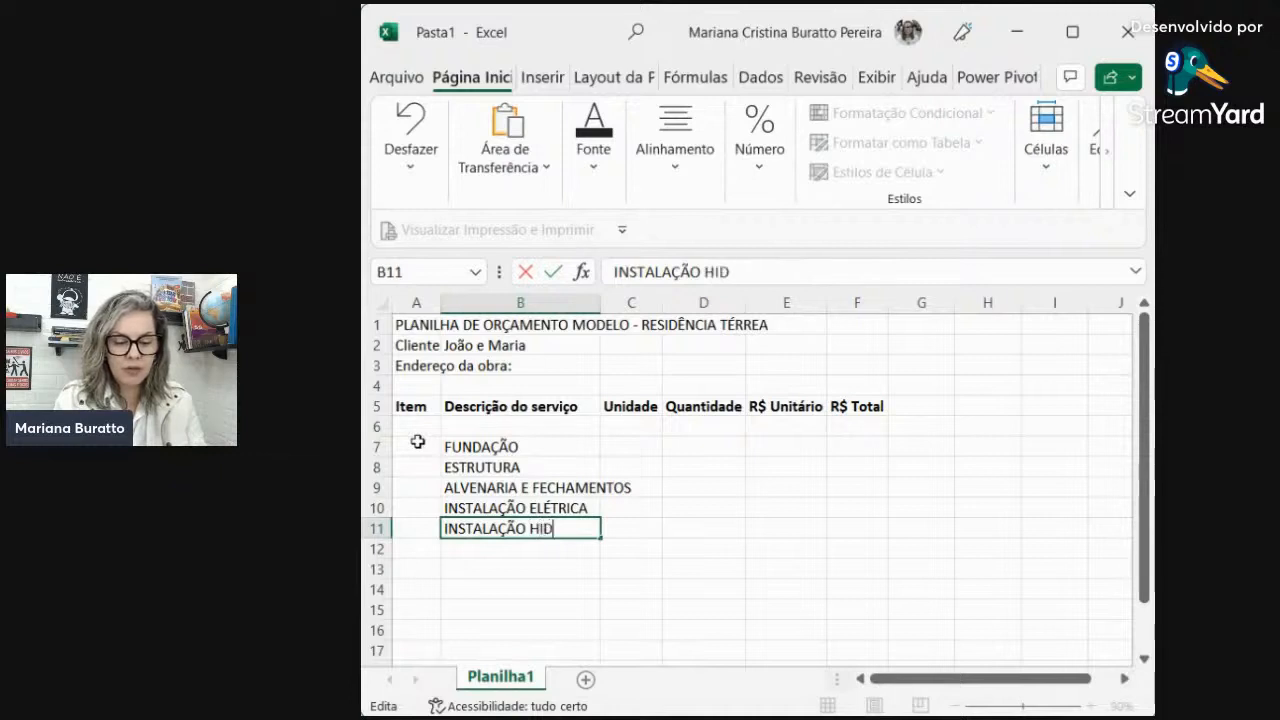
text(RÁULICA)
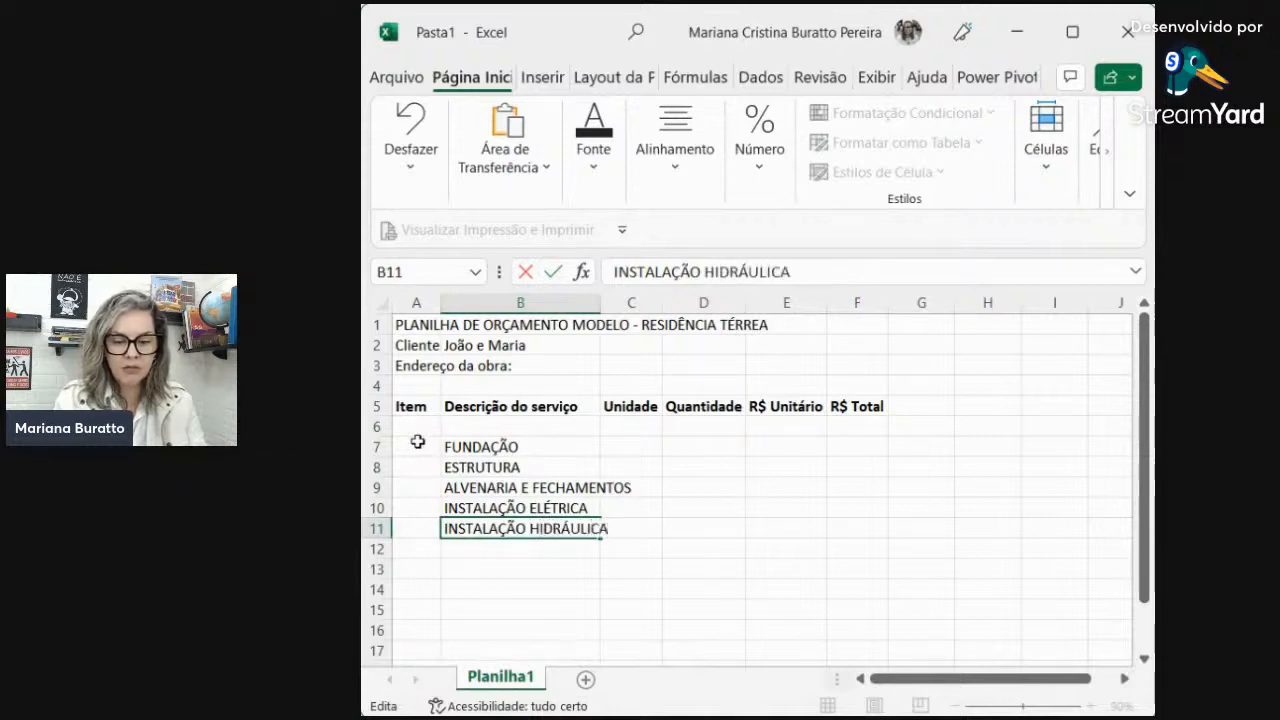
key(Return)
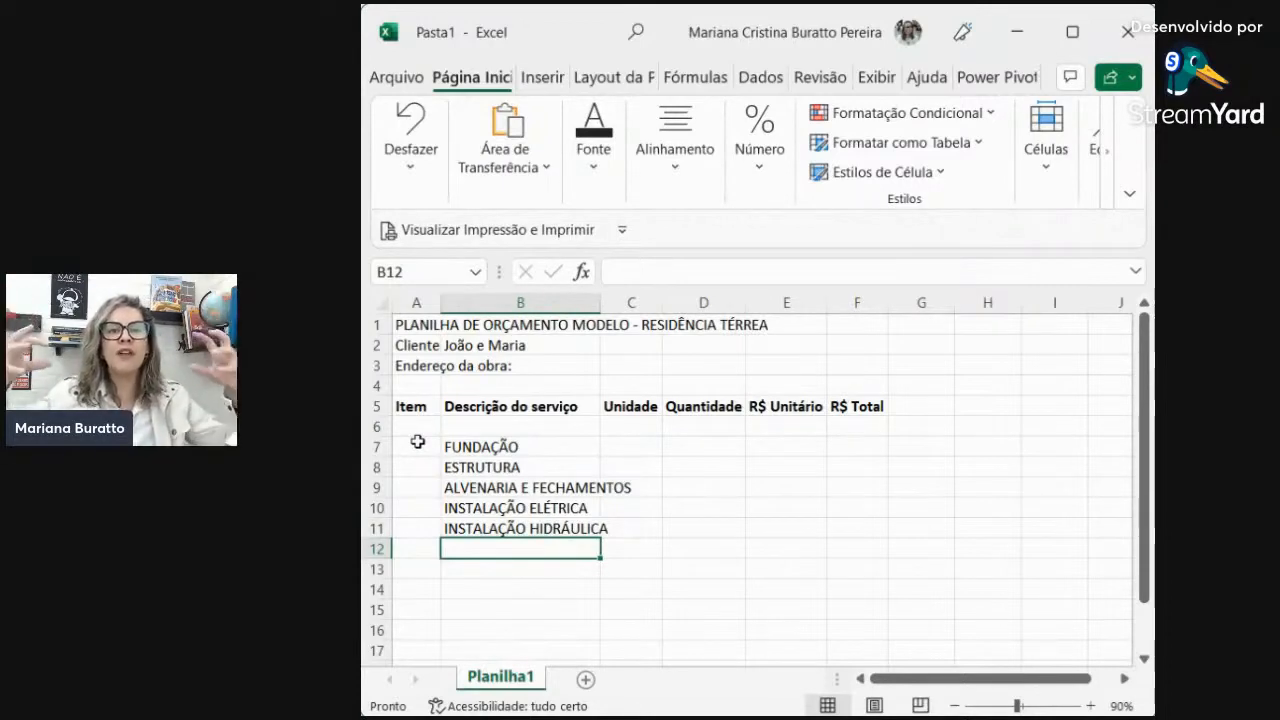
- Enter the service descriptions "COBERTURA" in cell B12 and "REVESTIMENTO EXTERNO" in cell B13
text(O)
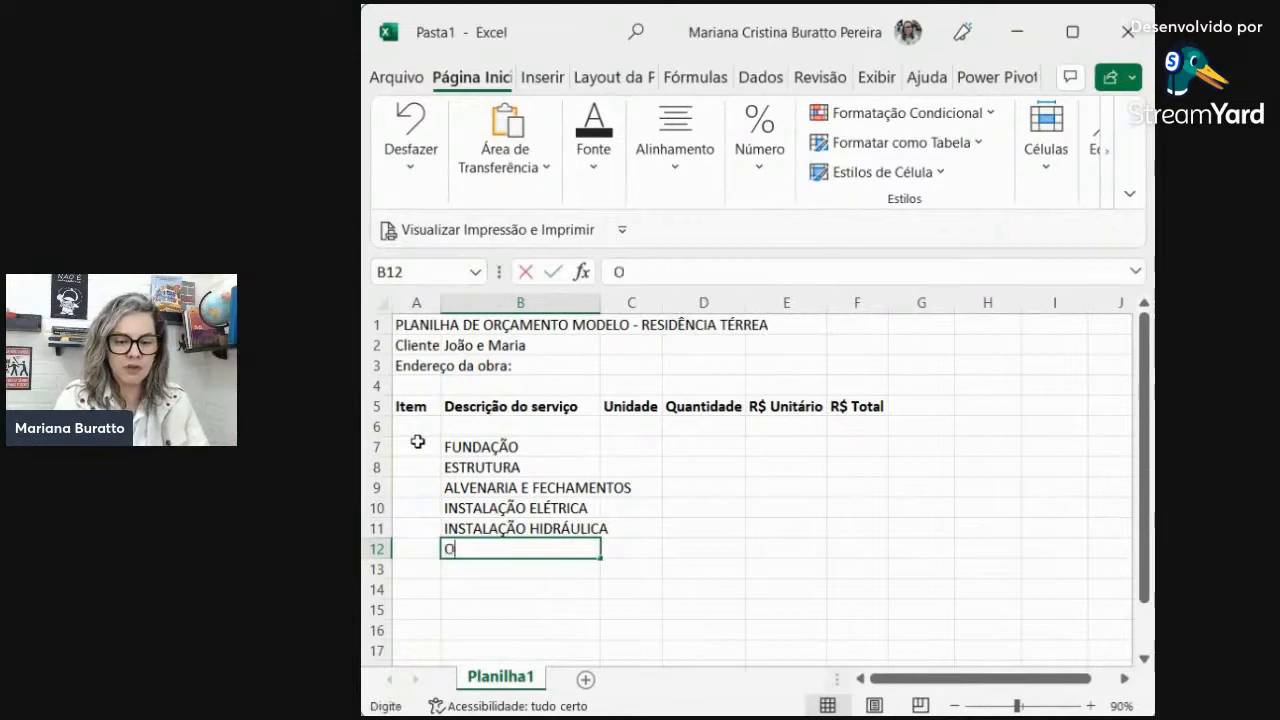
key(BackSpace)
text(COBERTURA)
key(Return)
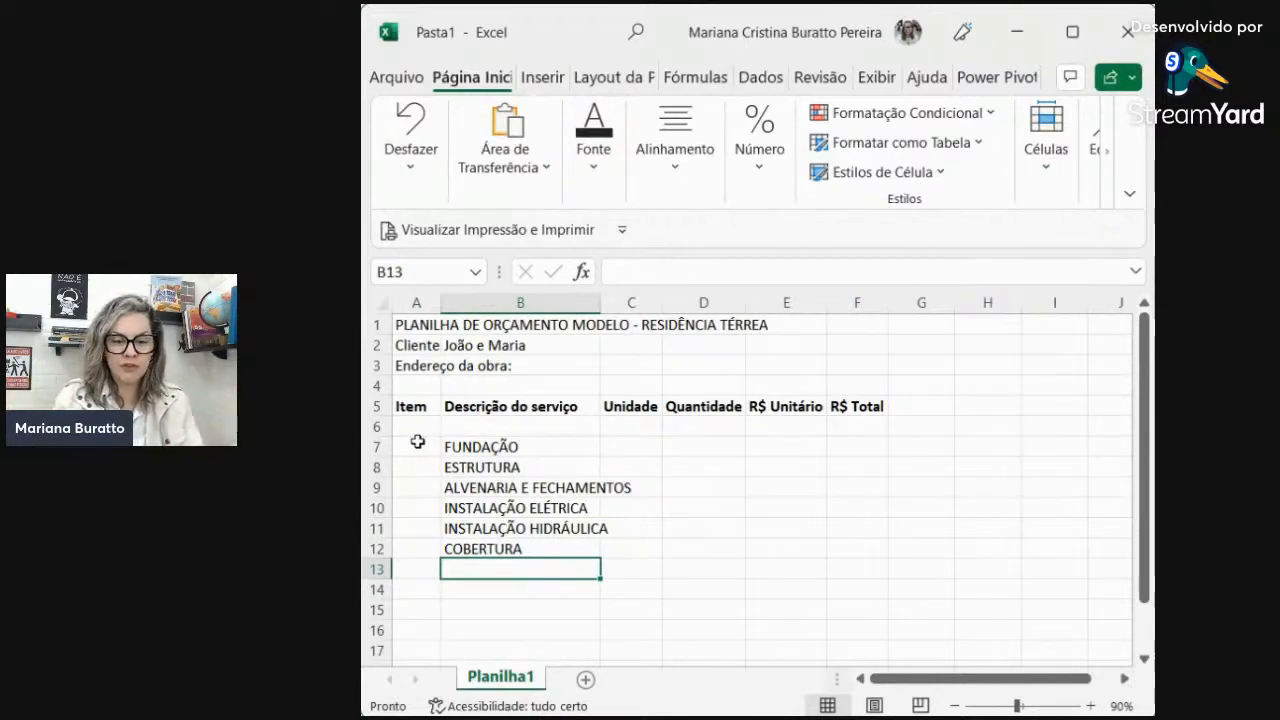
text(REVESTIMENTO)
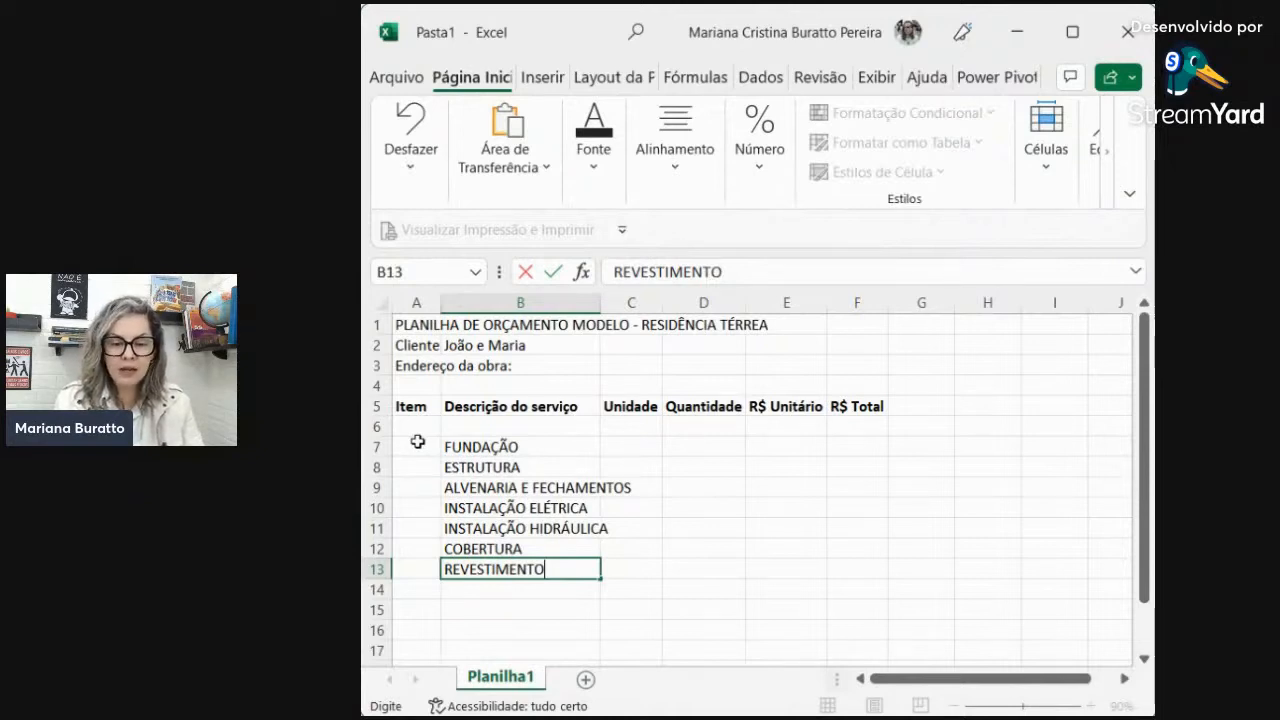
text(EXTERNO)
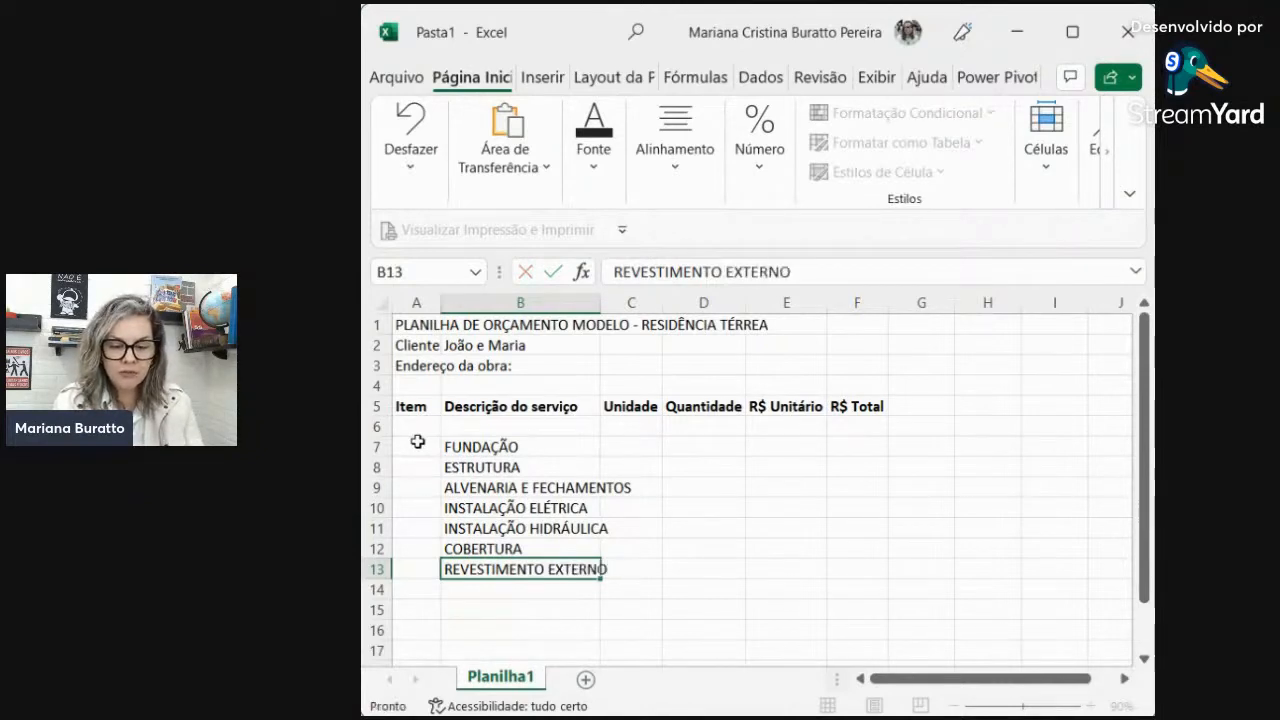
key(Return)
- Repeat the external cladding entry in cell B14 and change its wording to "REVESTIMENTO INTERNO"
text(R)
key(Return)
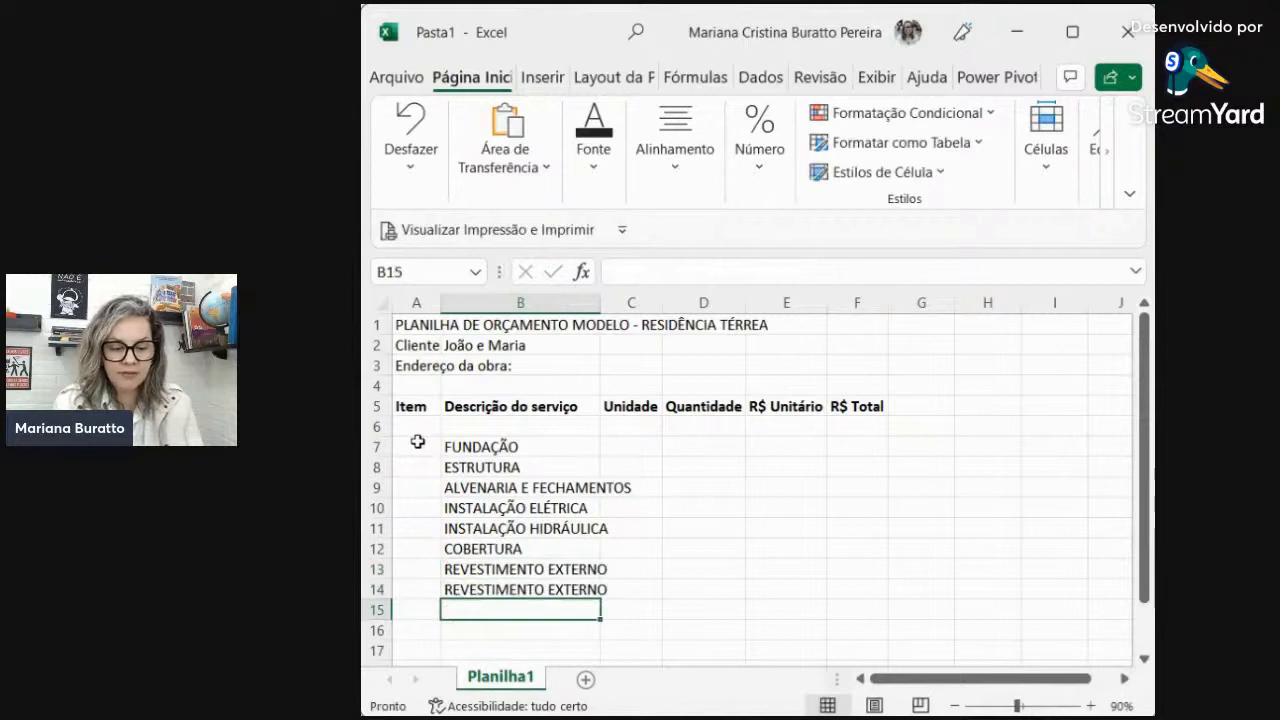
key(Up)
key(F2)
key(BackSpace)
key(BackSpace)
key(BackSpace)
key(BackSpace)
key(BackSpace)
key(BackSpace)
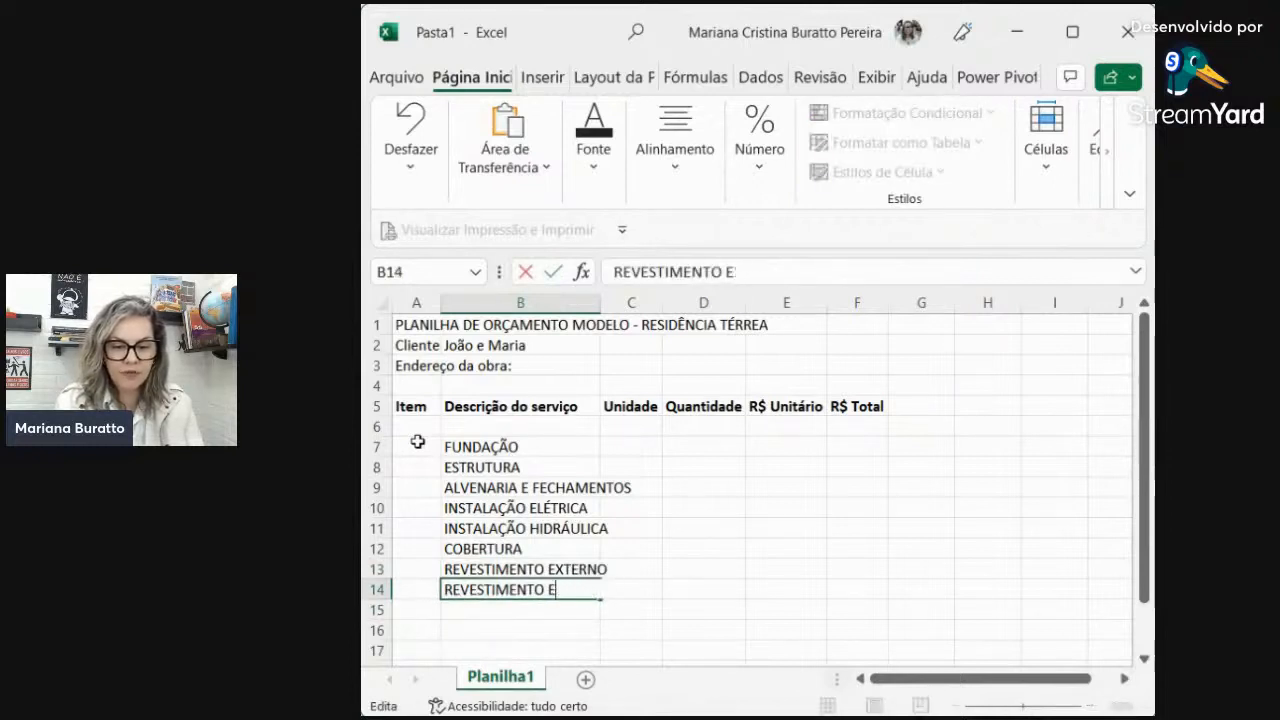
key(BackSpace)
text(INTERNO)
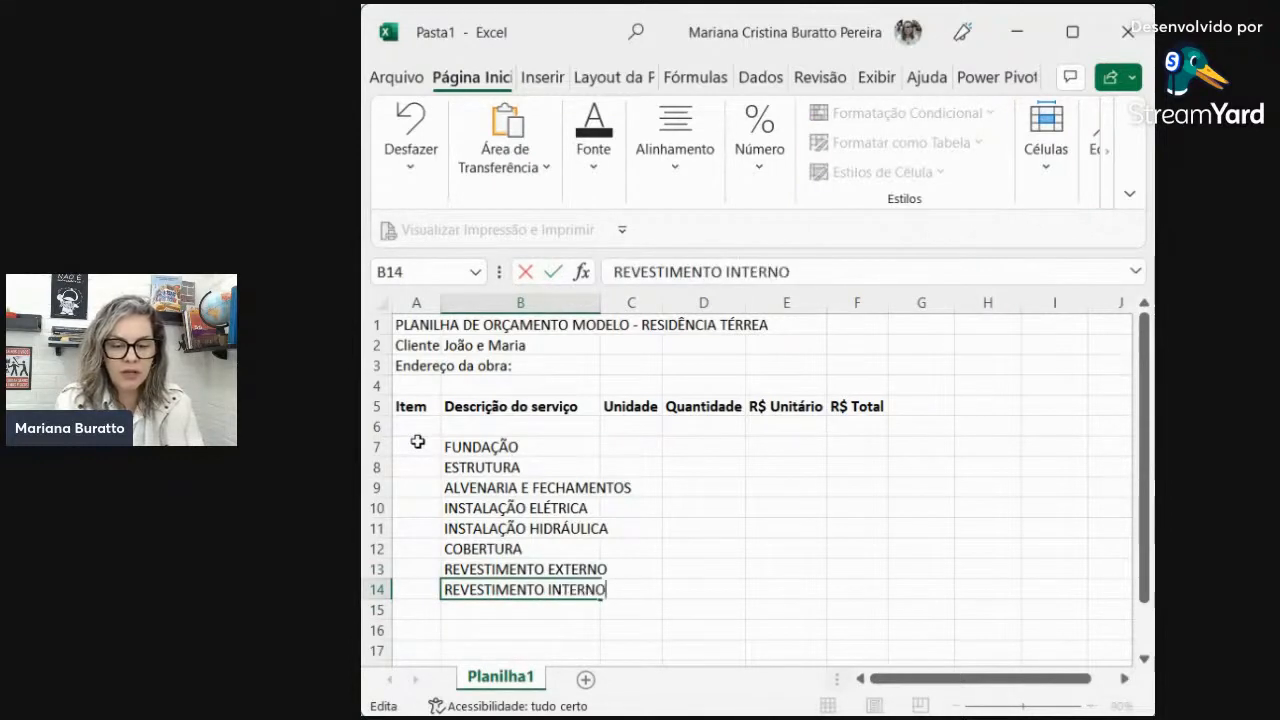
key(Return)
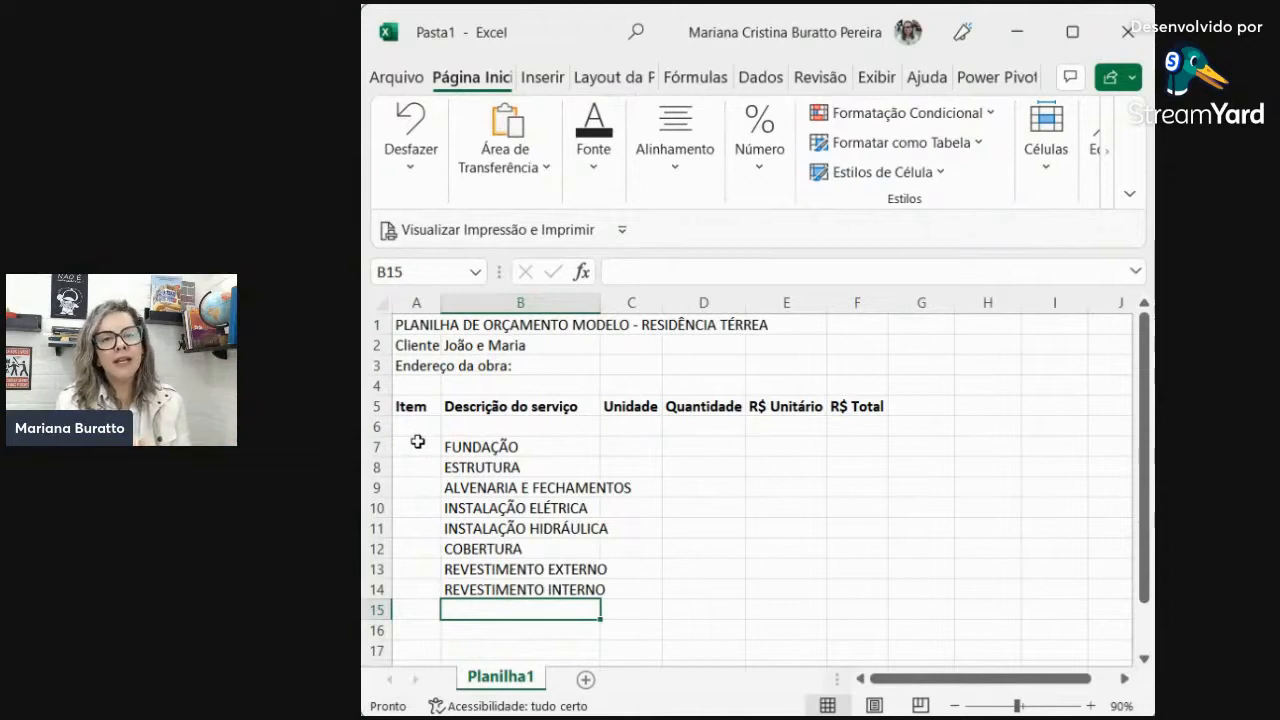
- Enter the service description "LOUÇAS E METAIS" in cell B15
text(LOU)
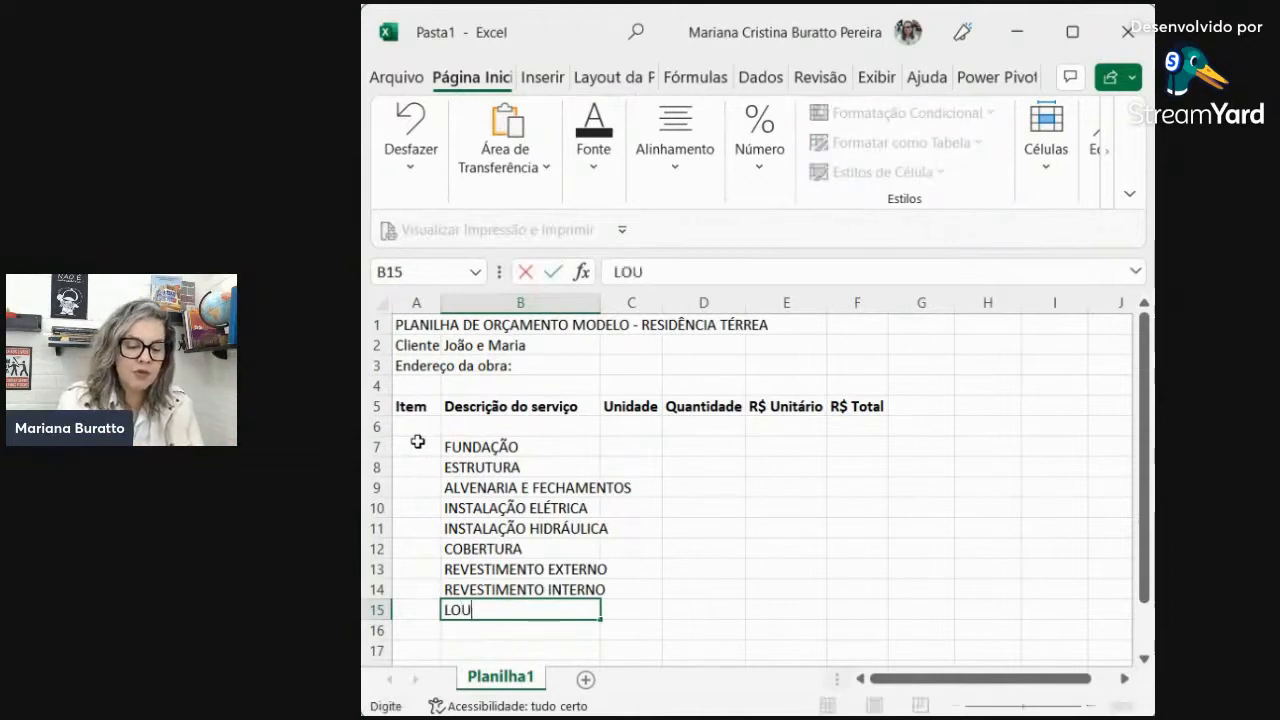
text(ÇAS E)
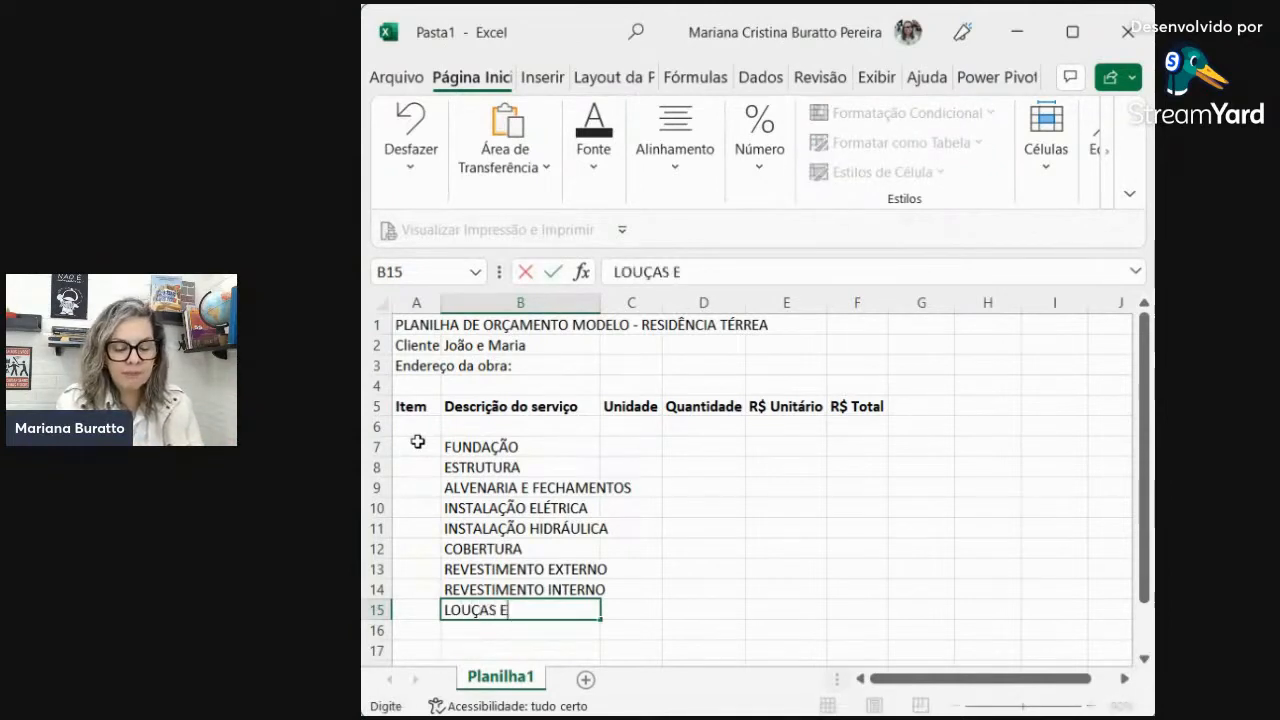
text( METAIS)
key(Return)
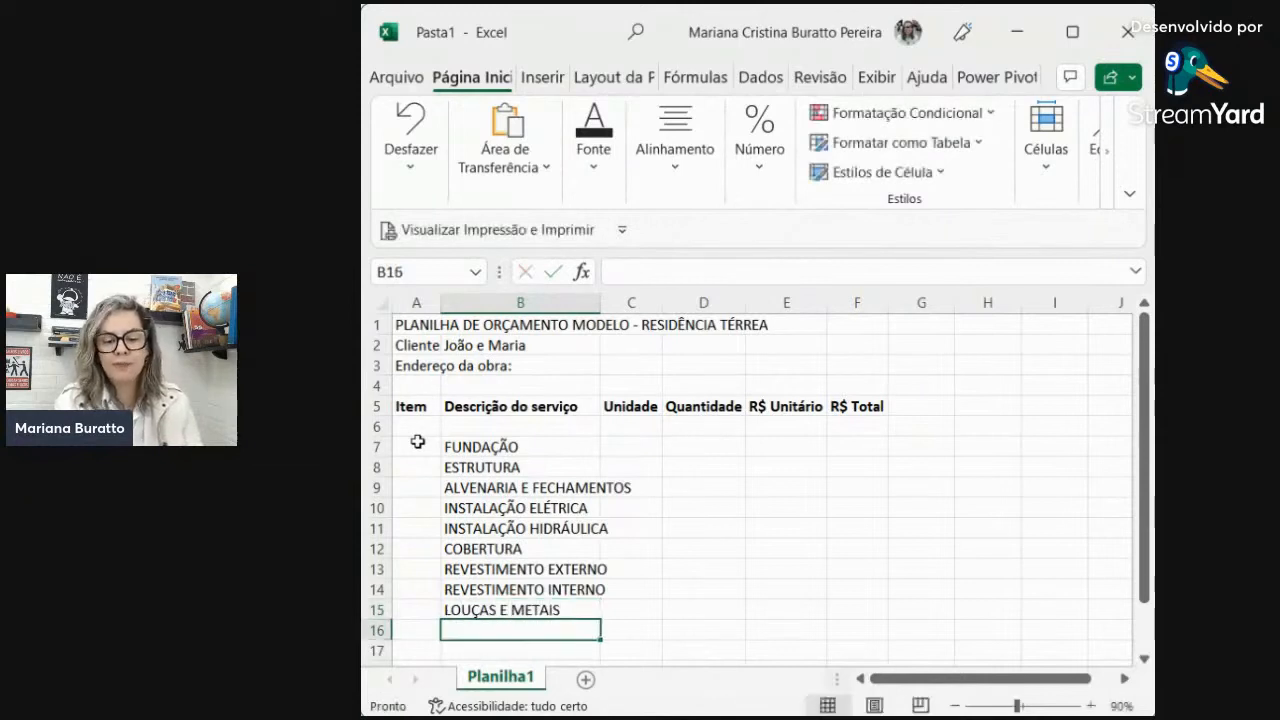
- Review the service descriptions between cells B9 and B15 for missing construction stages
key(Up)
key(Up)
key(Up)
key(Up)
key(Up)
key(Up)
key(Up)
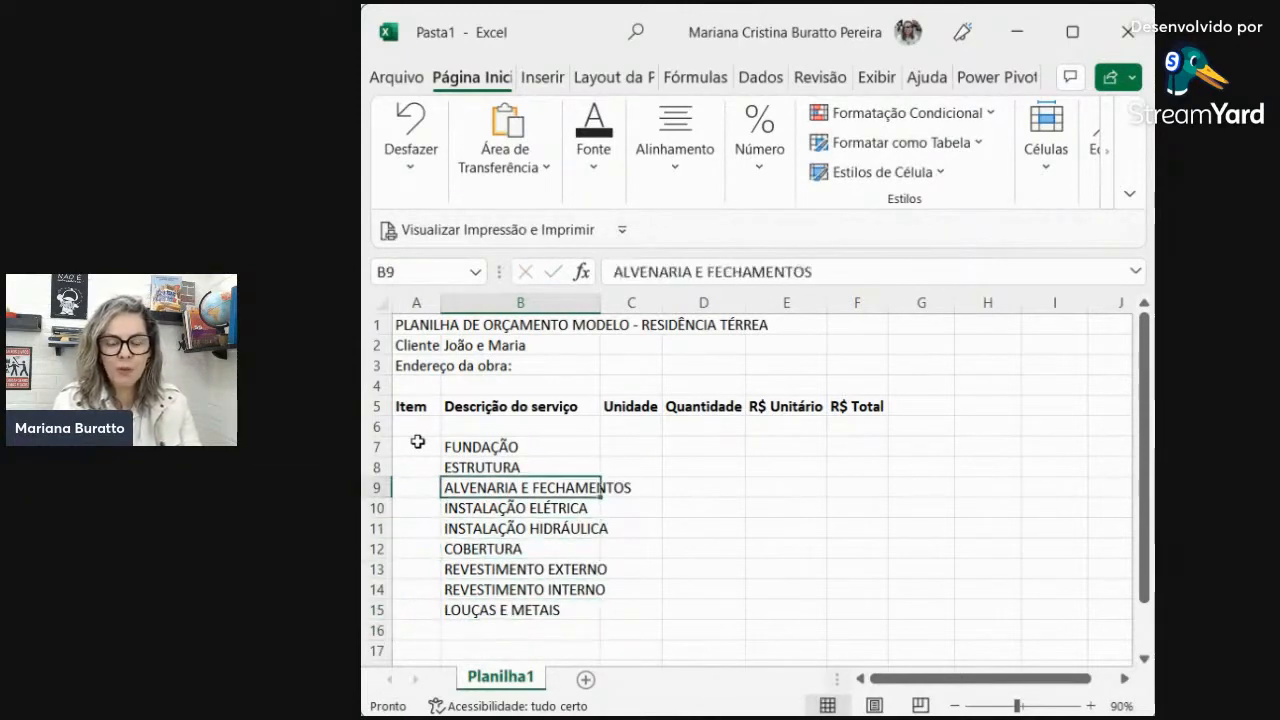
key(Down)
key(Down)
key(Down)
key(Down)
key(Down)
key(Down)
key(Down)
key(Down)
key(Up)
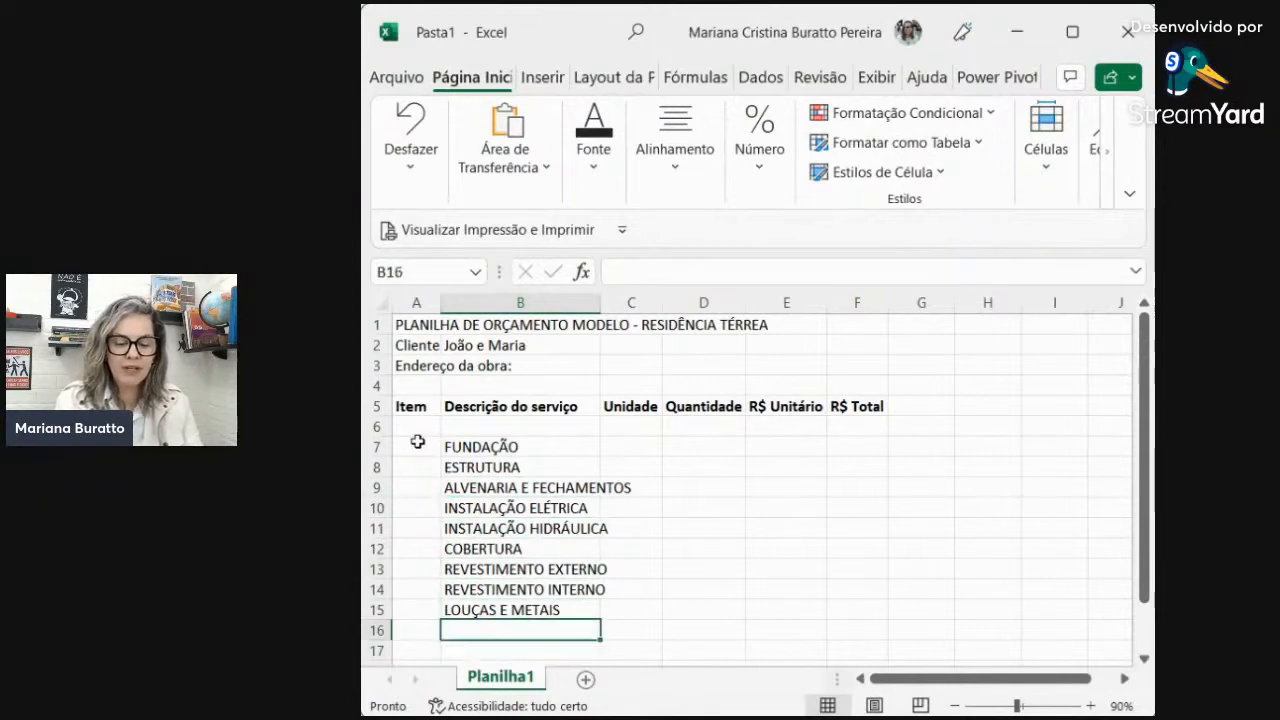
- Enter the service description "IMPERMEABILIZAÇÃO" in cell B16
text(IMPERMEABI)
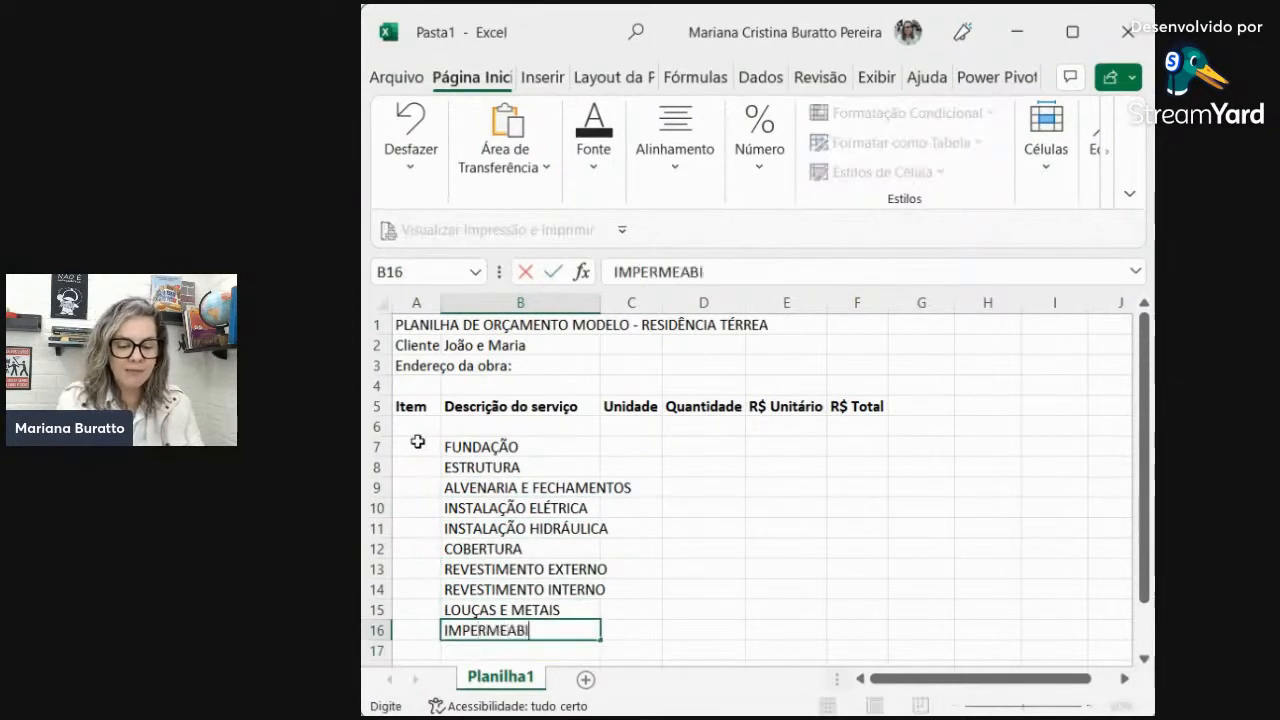
text(LIZAÇÃO)
key(Return)
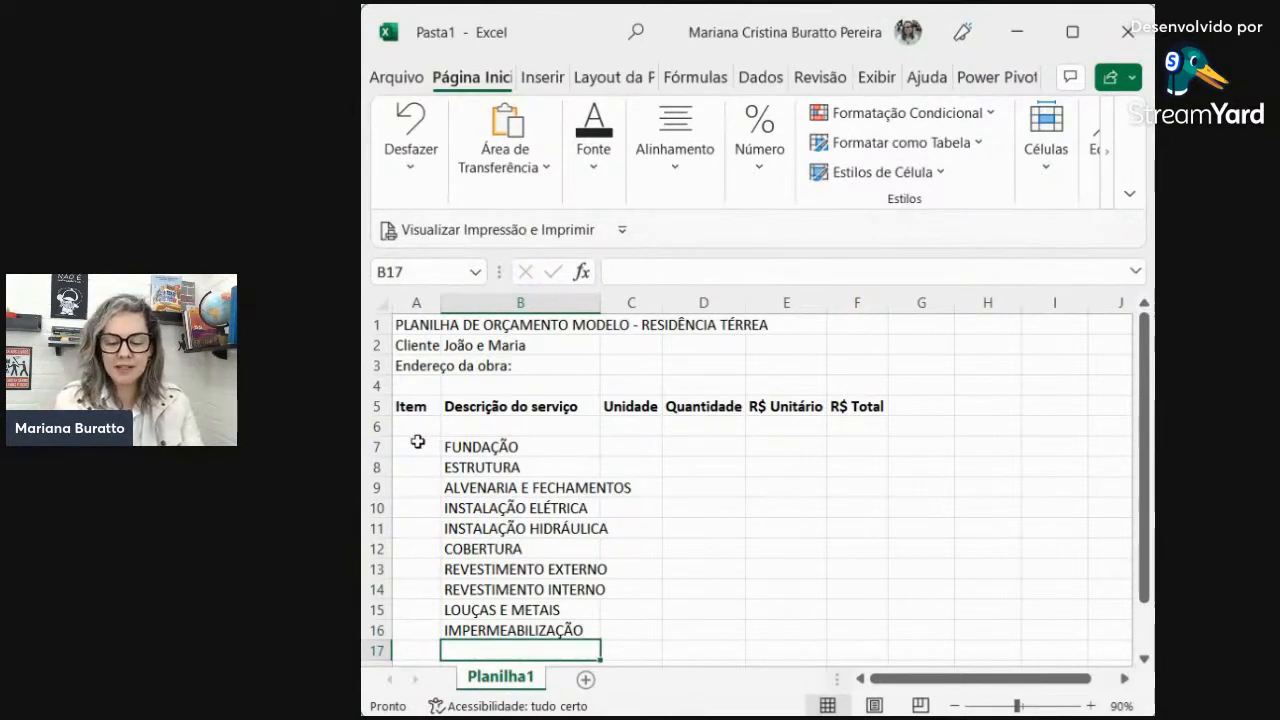
- Review the spreadsheet's title block, the column headers in row 5 and the start of the services list
scroll(417, 441, down, 1)
key(Up)
key(Up)
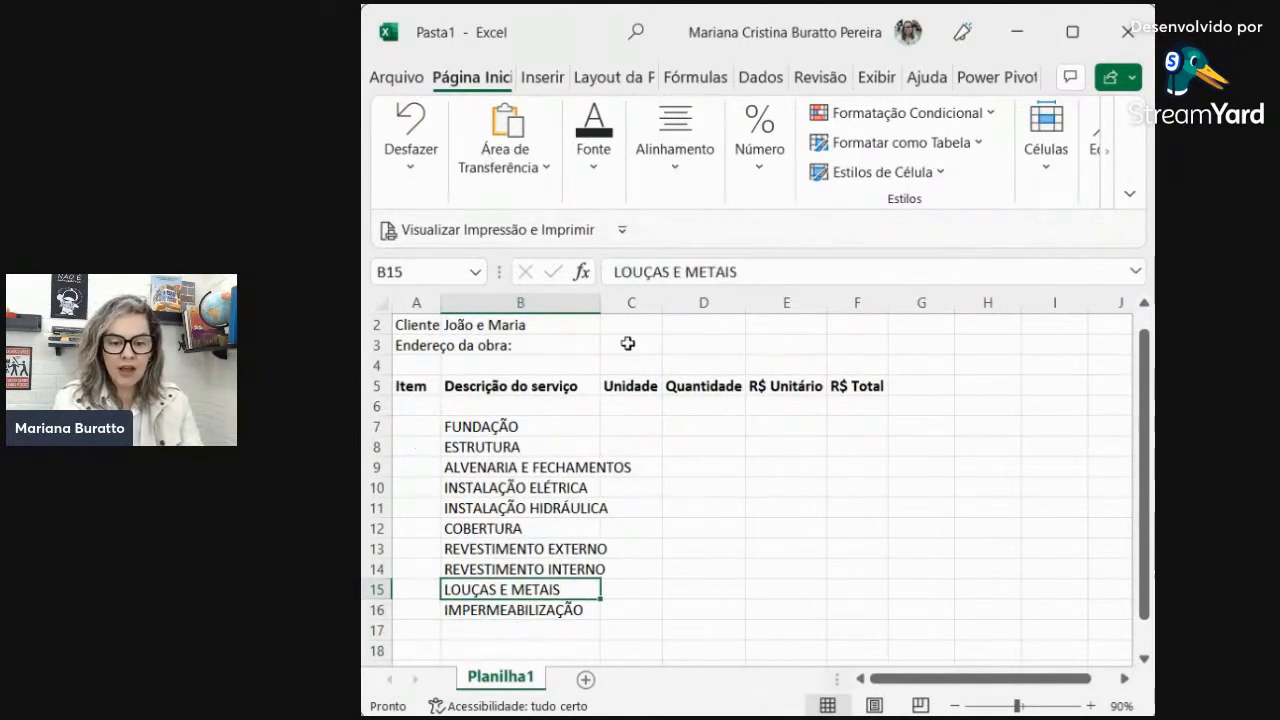
click(506, 346)
key(Up)
key(Up)
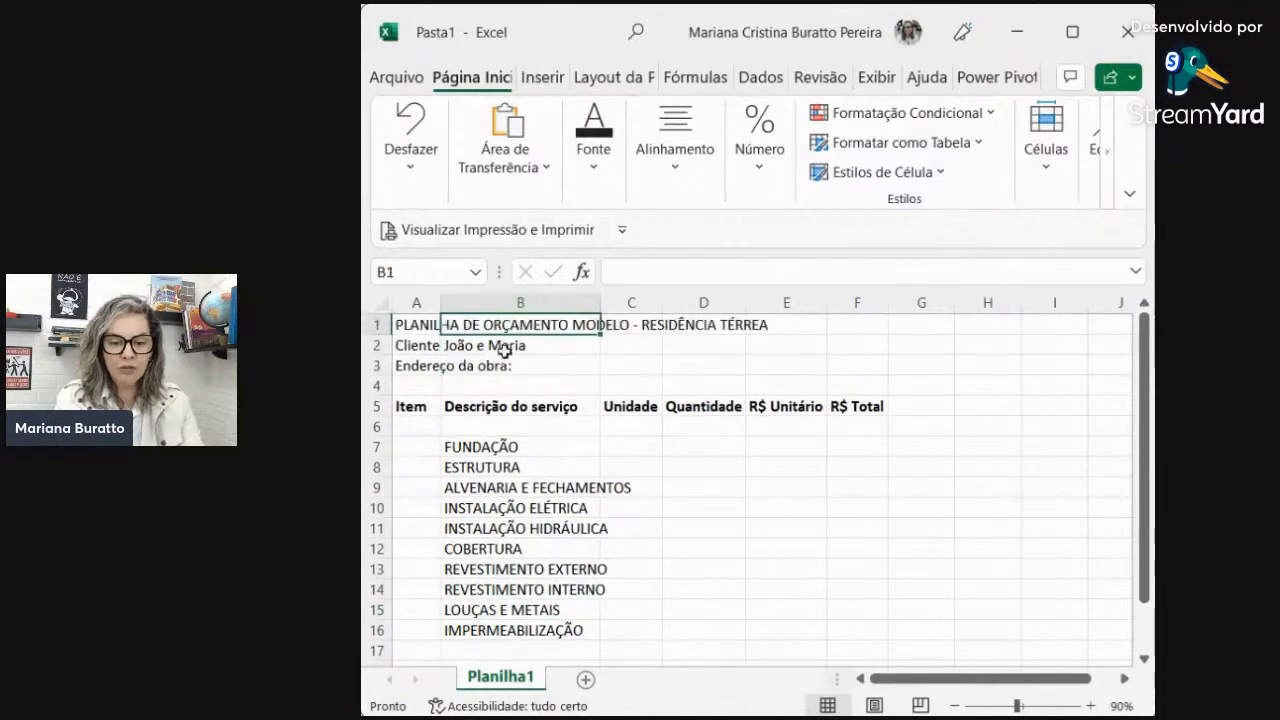
key(Down)
key(Down)
key(Down)
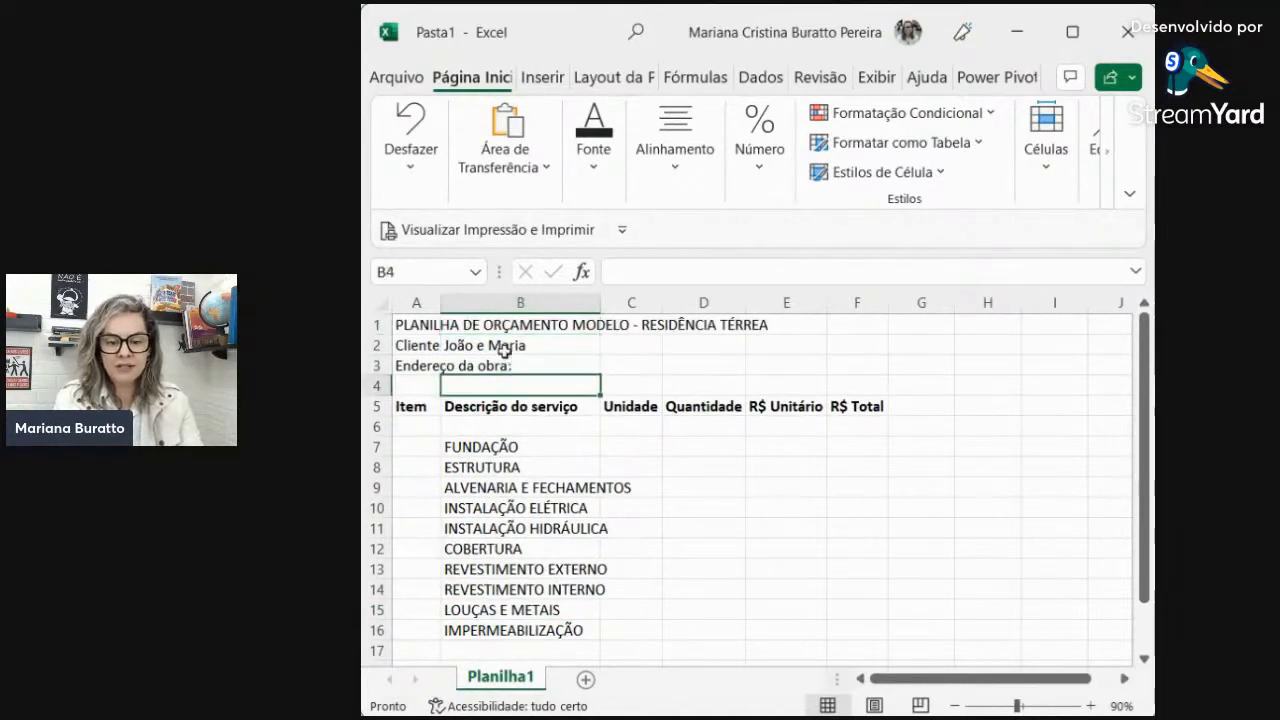
key(Down)
key(Right)
key(Right)
key(Right)
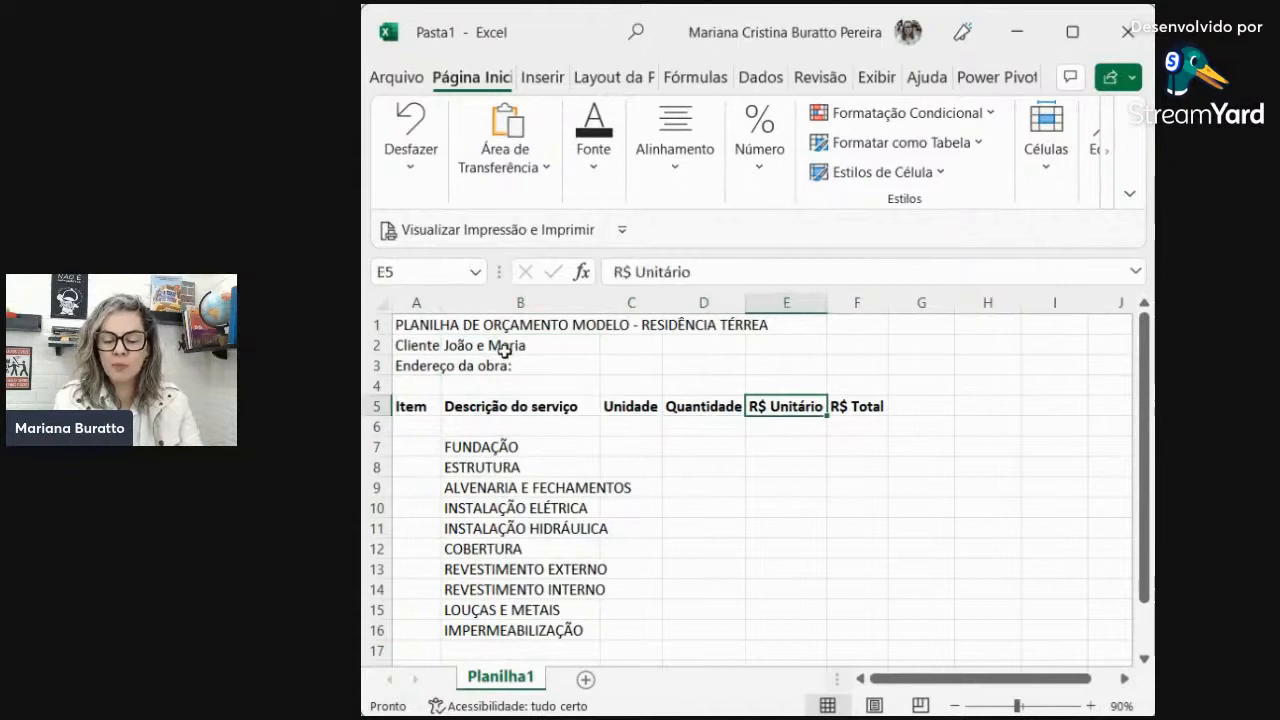
key(Down)
key(Down)
key(Left)
key(Left)
key(Left)
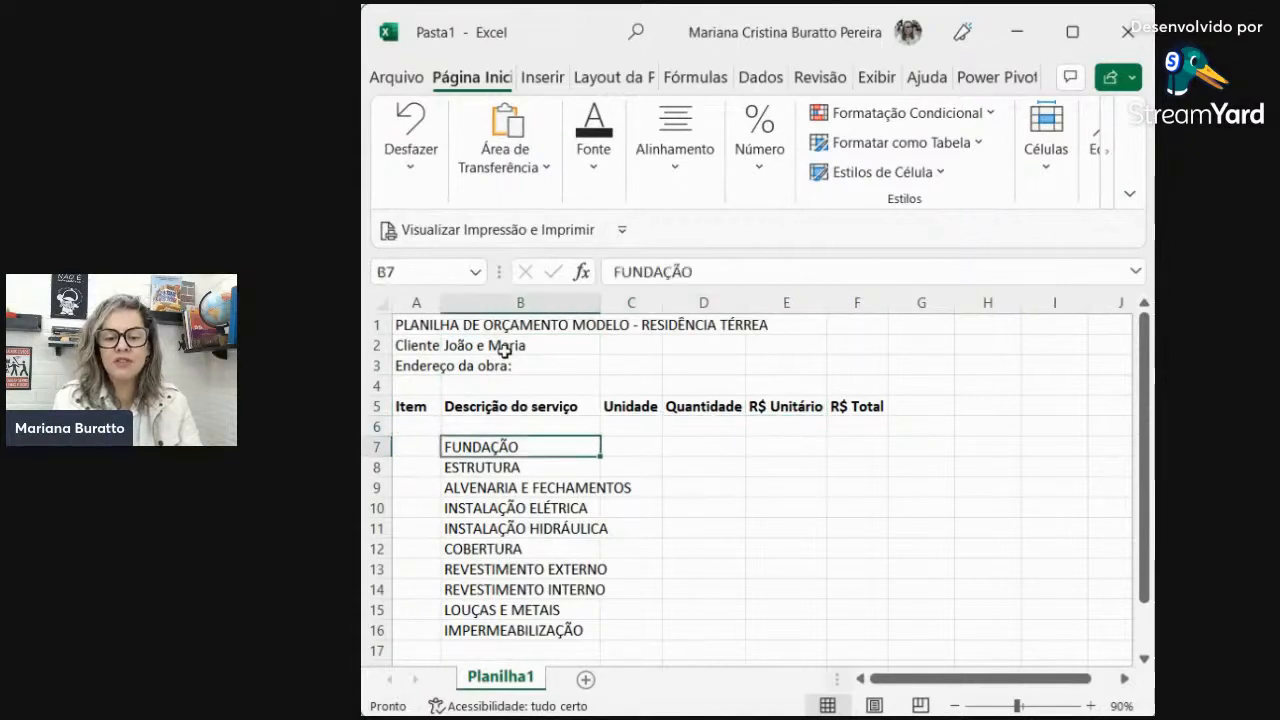
key(Up)
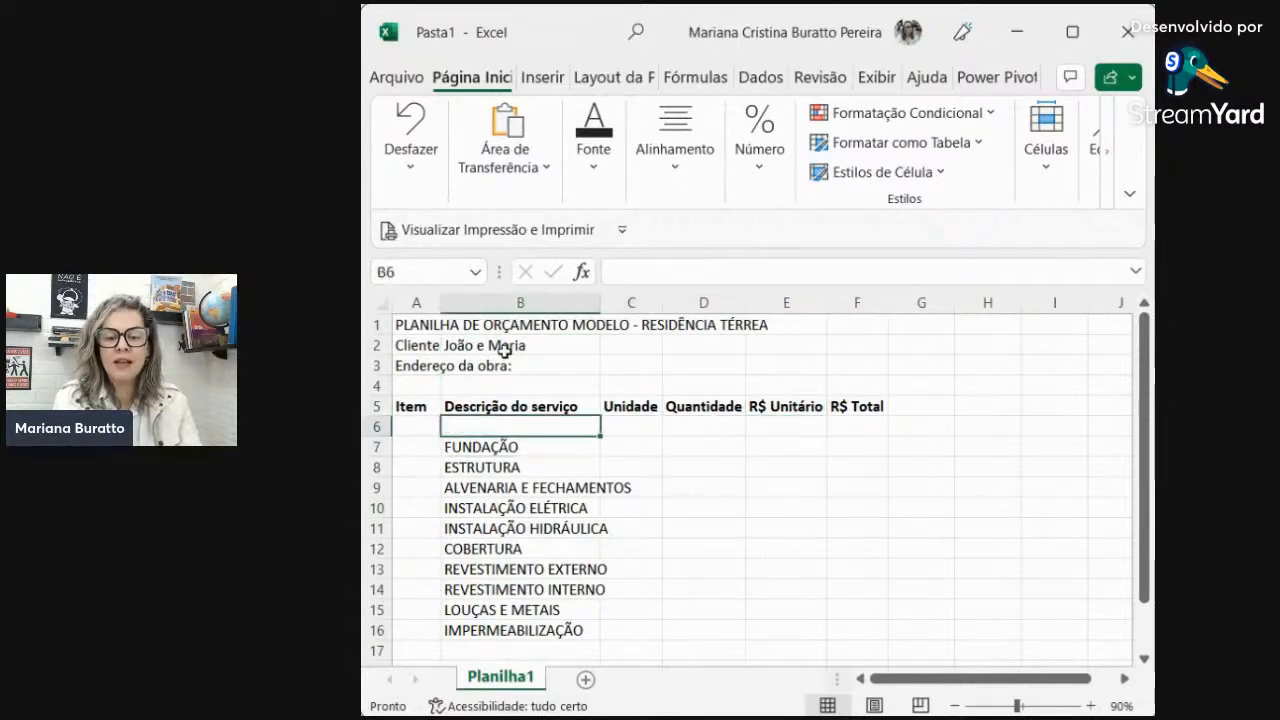
- Delete the empty row 6 between the column headers and FUNDAÇÃO
click(378, 426)
right_click(380, 425)
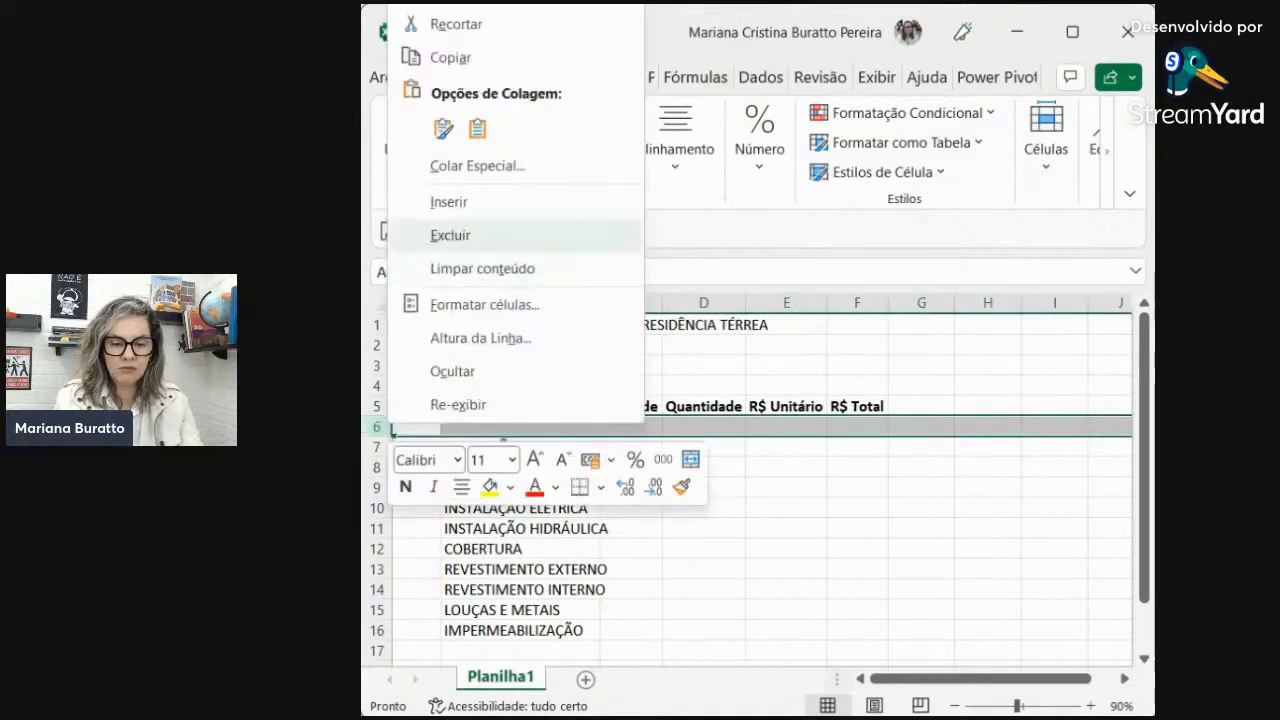
click(474, 238)
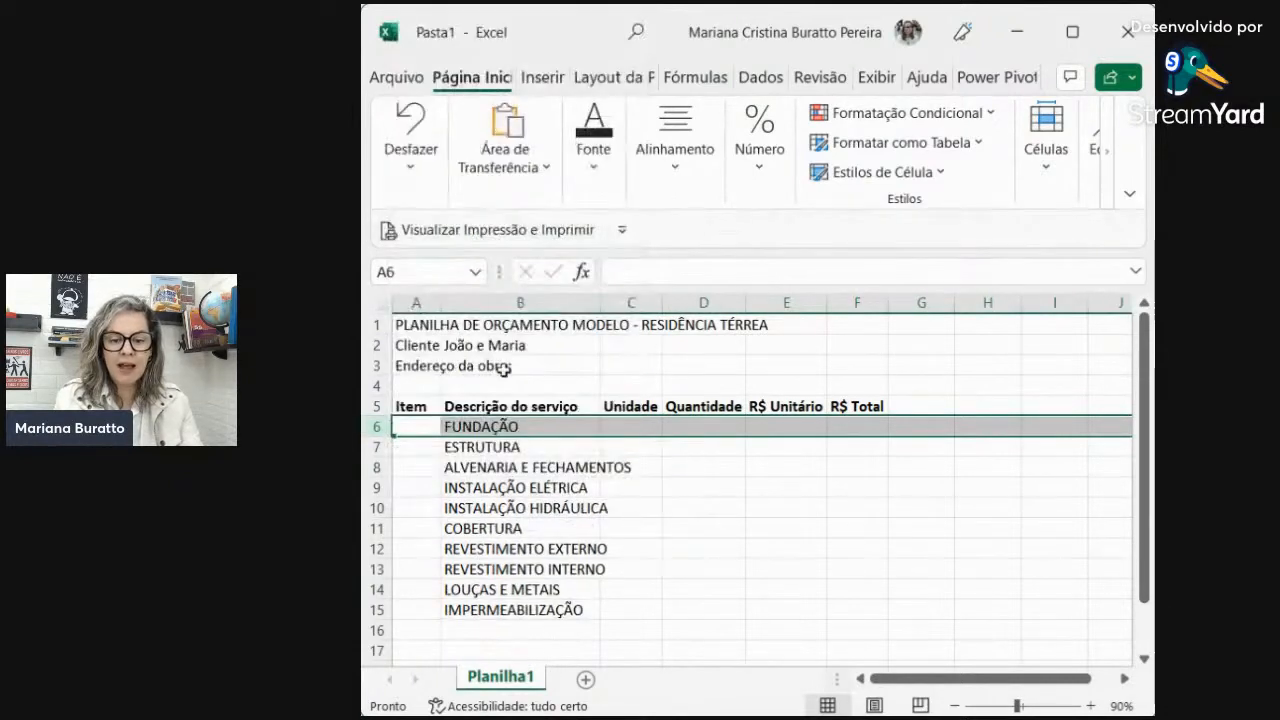
click(512, 426)
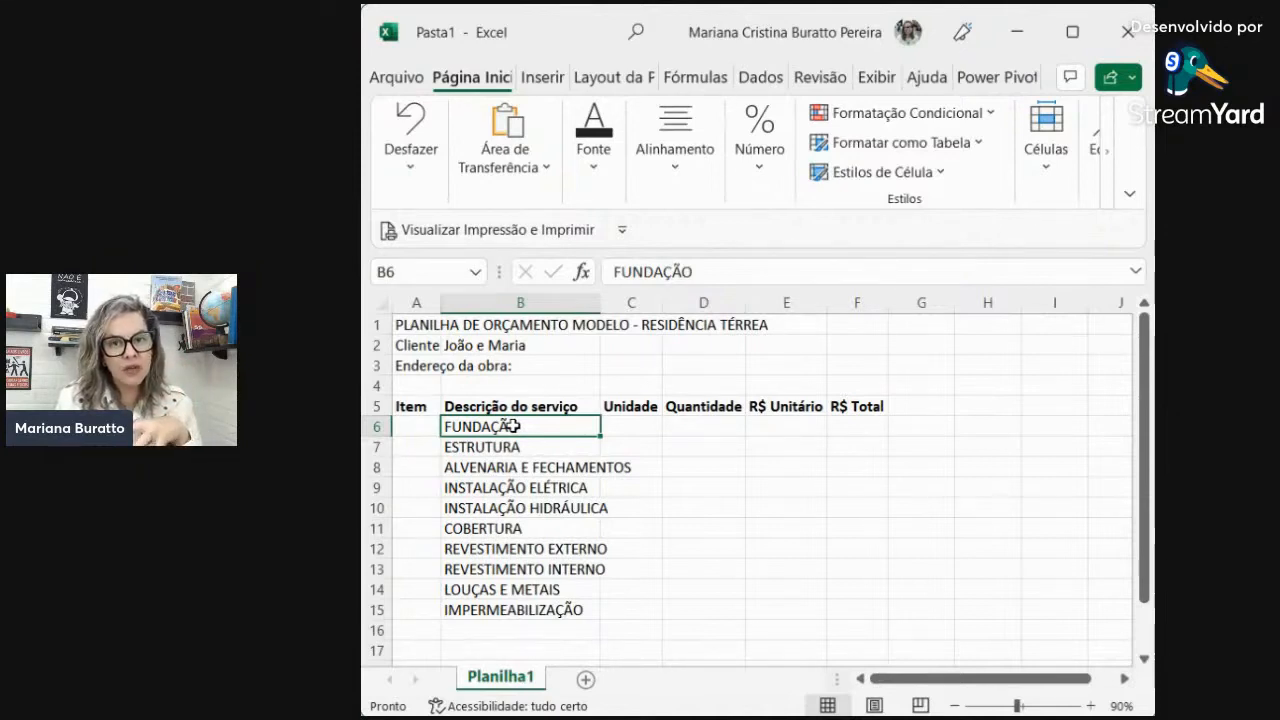
- Insert two blank rows between FUNDAÇÃO and ESTRUTURA
click(371, 446)
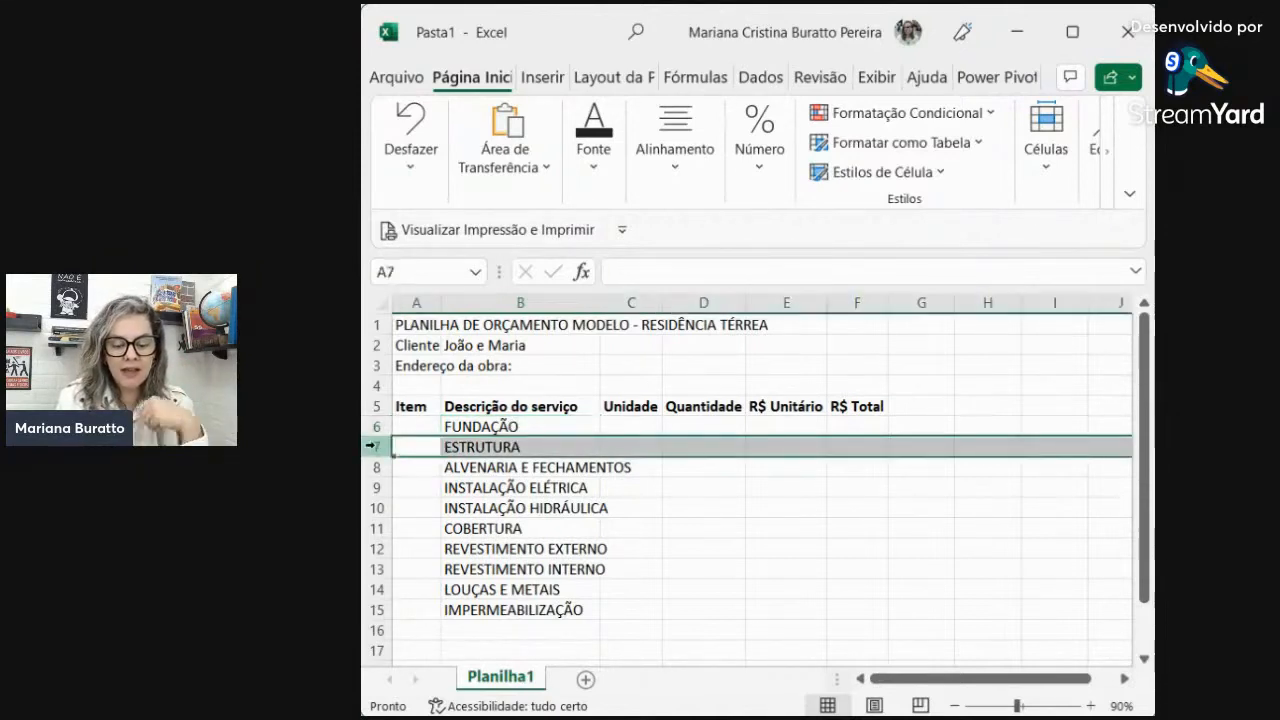
right_click(371, 446)
click(463, 222)
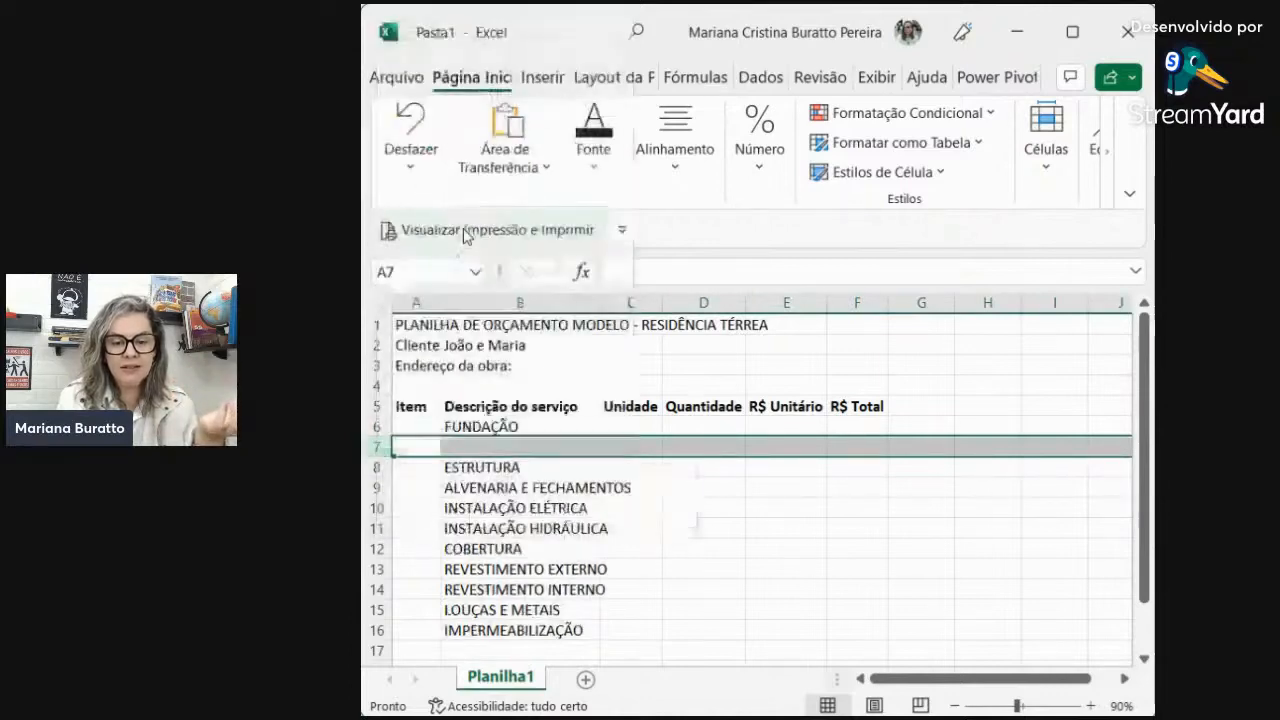
right_click(385, 450)
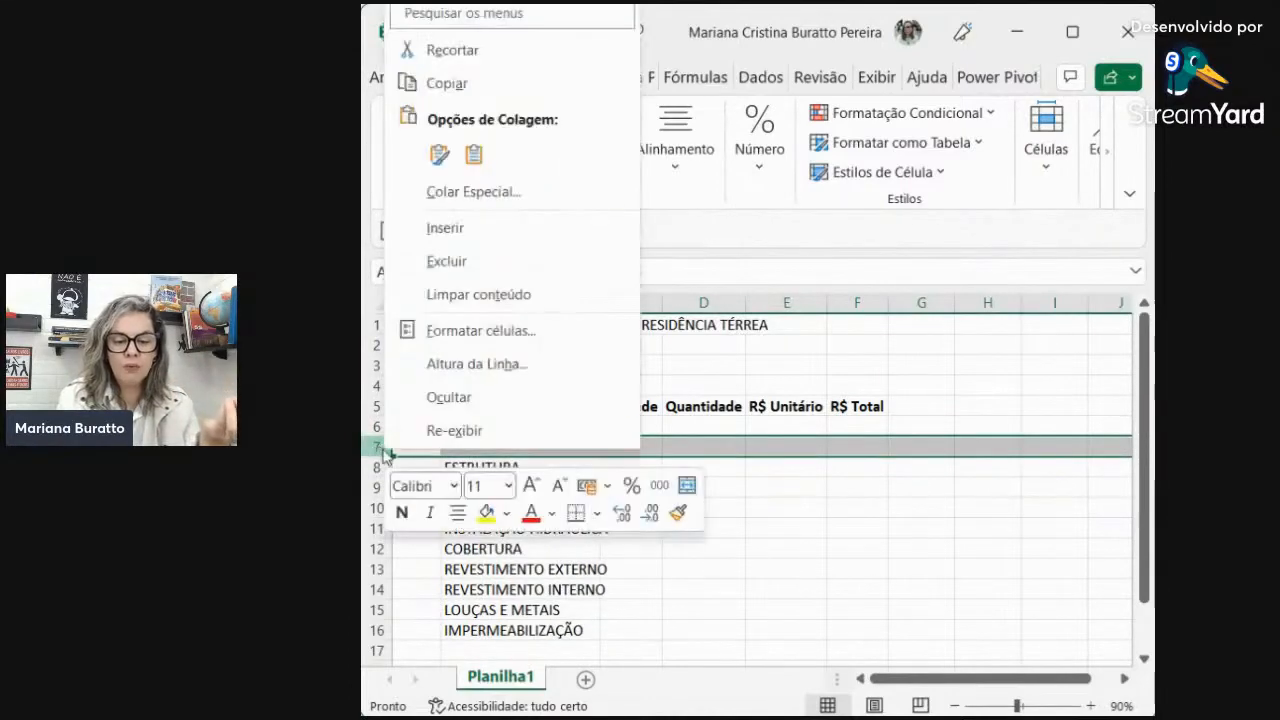
click(466, 230)
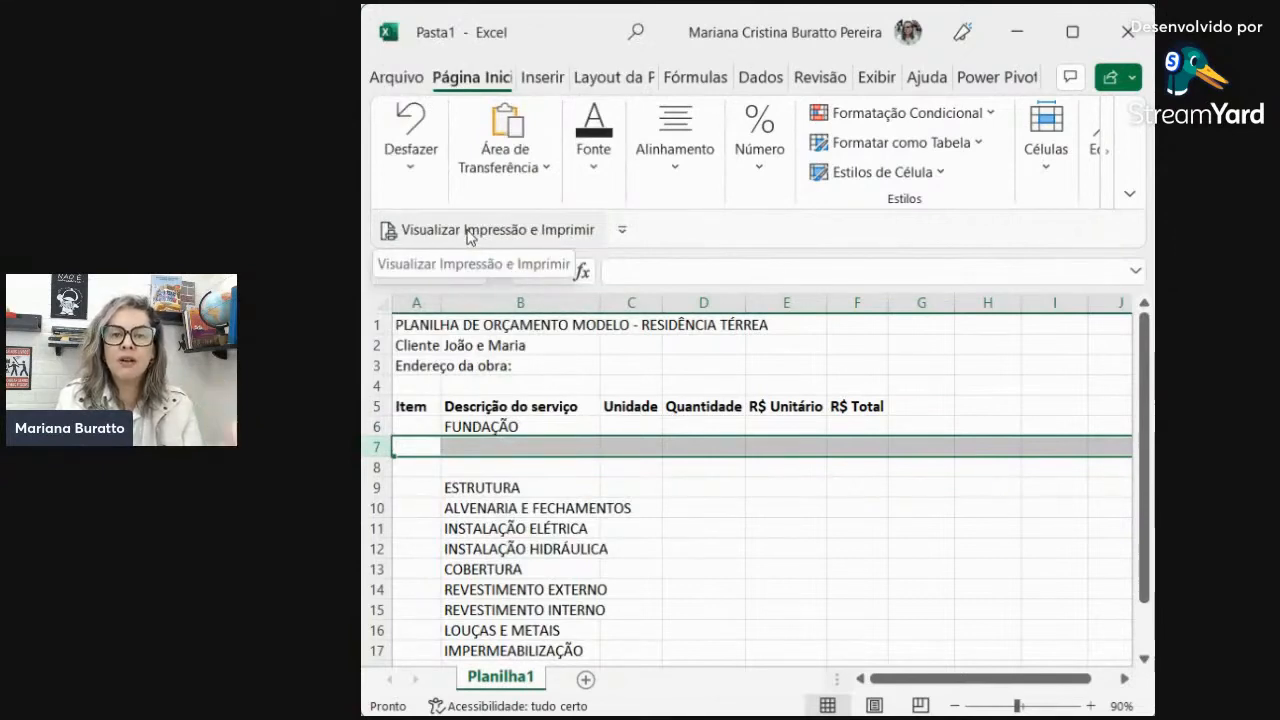
- Enter the sub-service description "Escavação da estaca" in cell B7 under FUNDAÇÃO
click(467, 449)
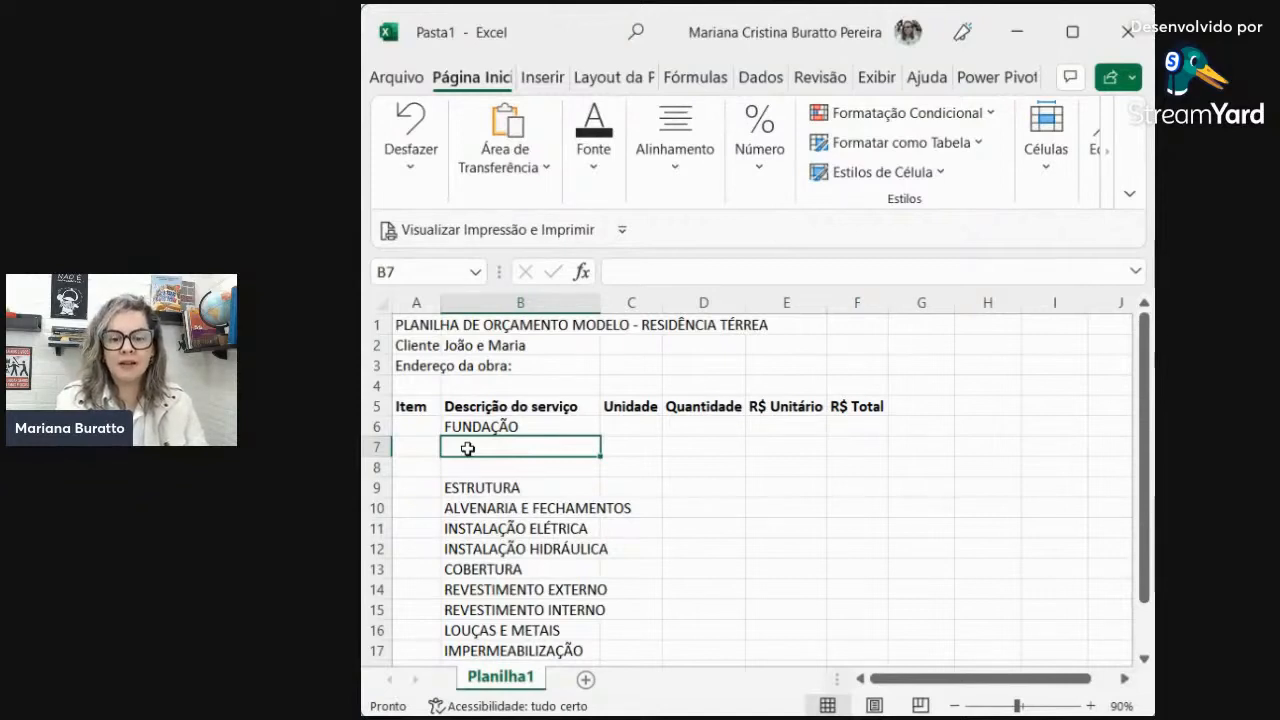
text(eSCAVA)
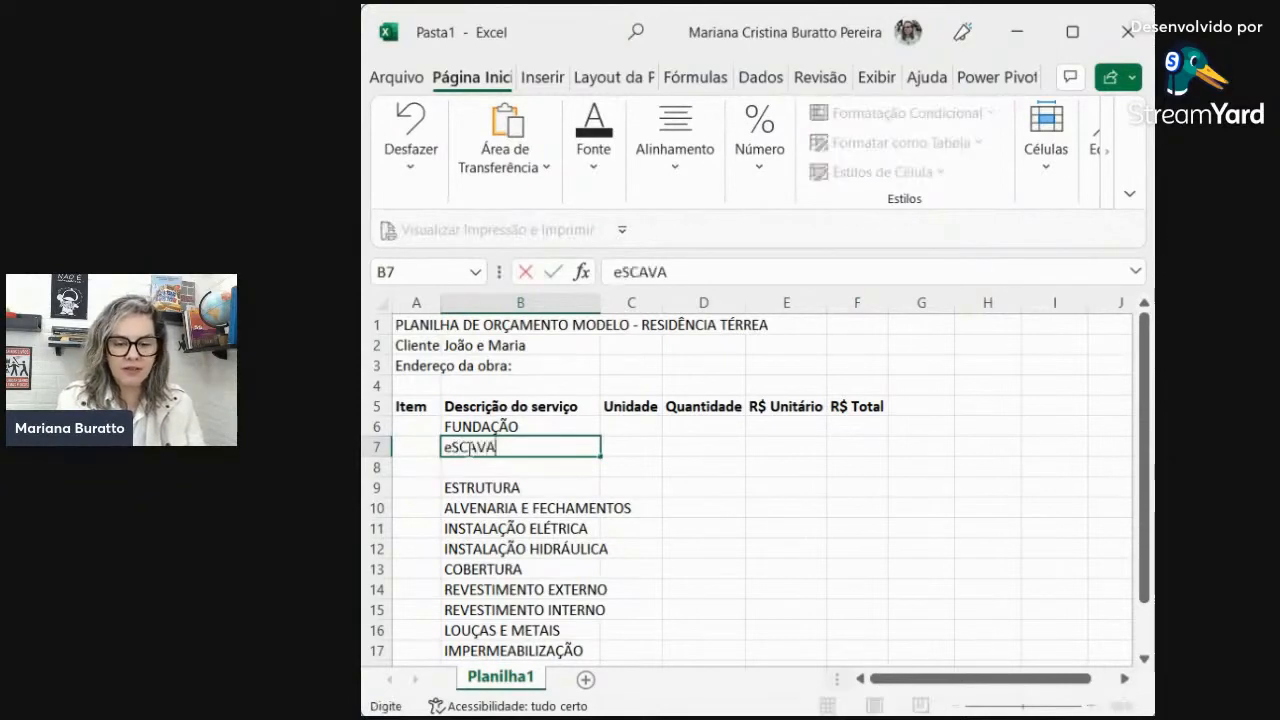
key(Escape)
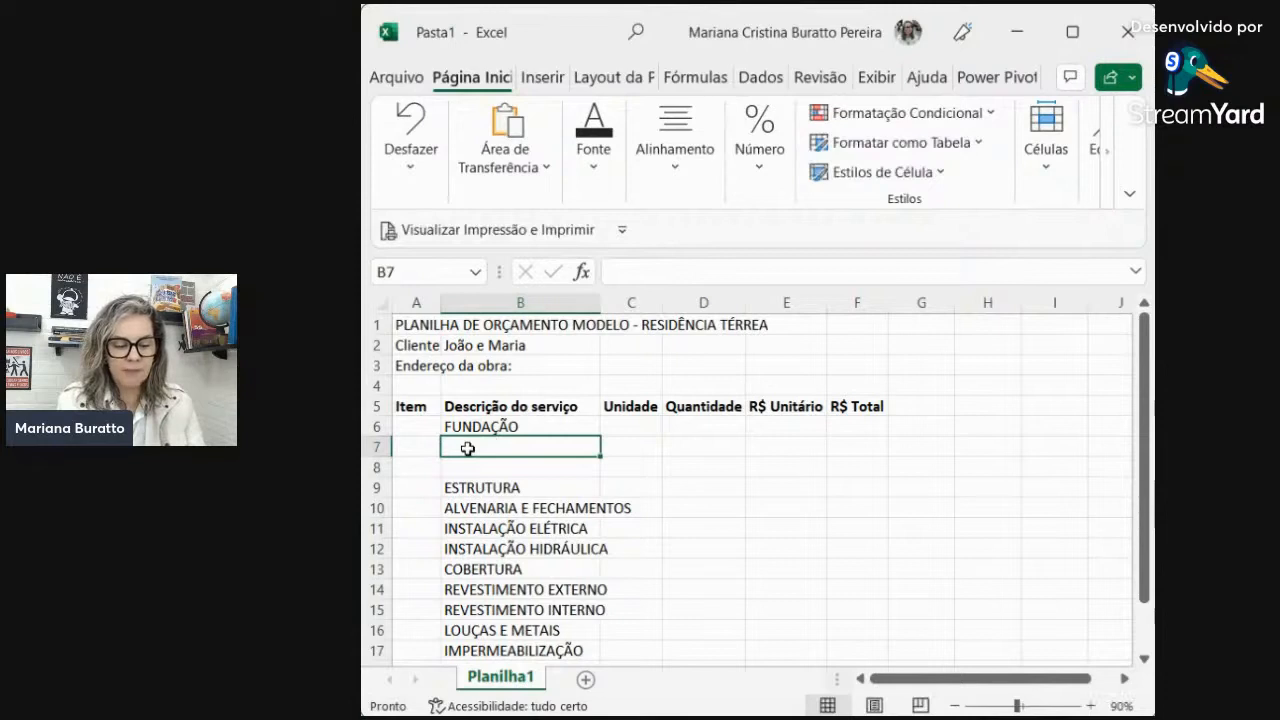
text(Escaval)
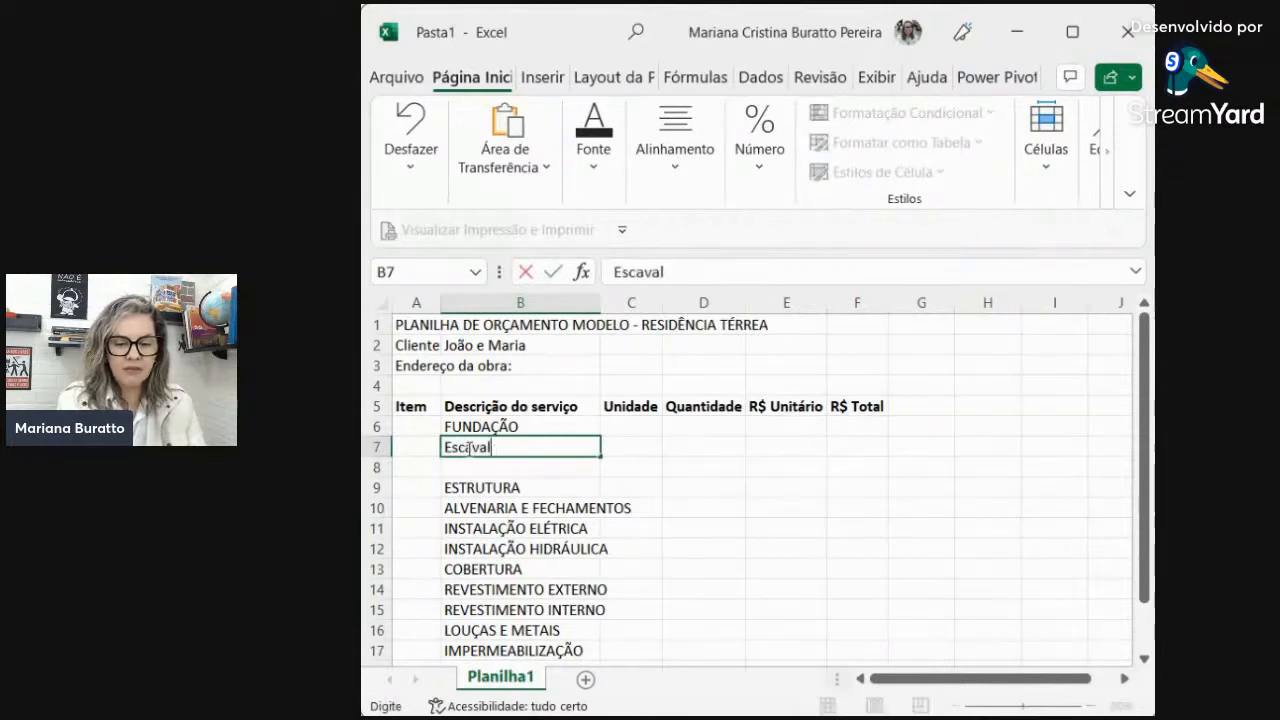
key(BackSpace)
text(ção da es)
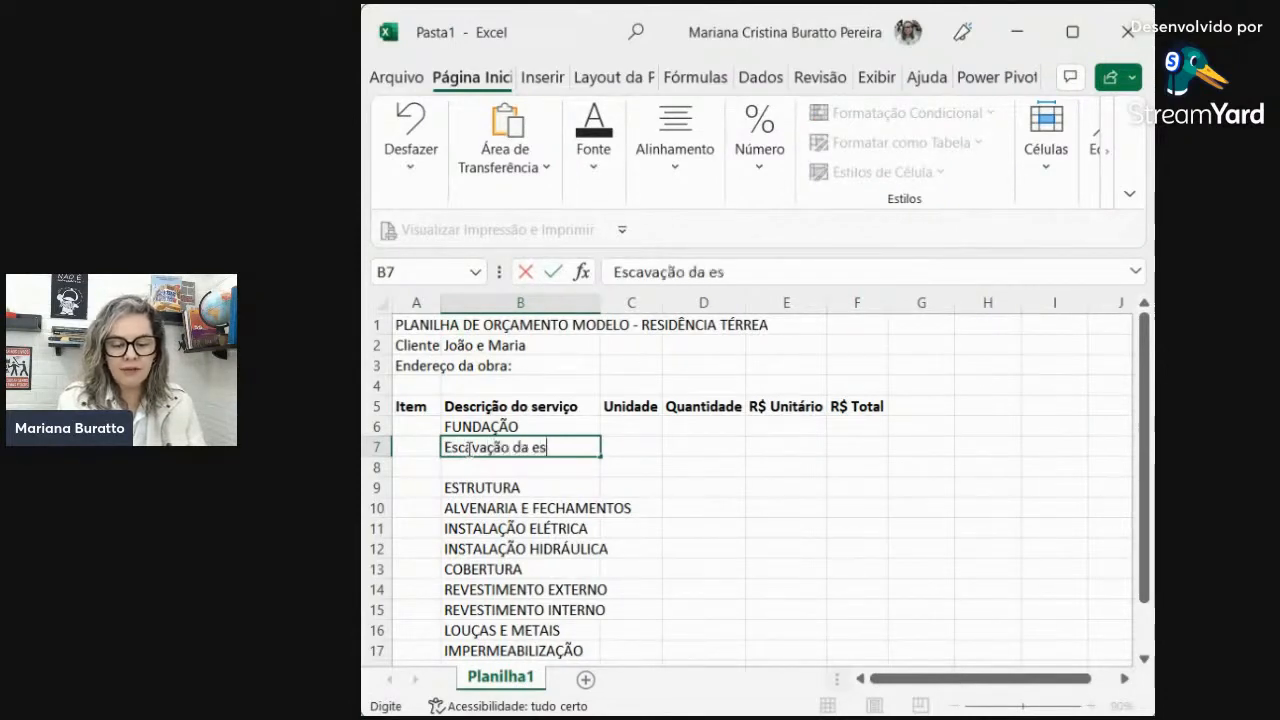
text(taca)
key(Return)
key(Up)
key(Right)
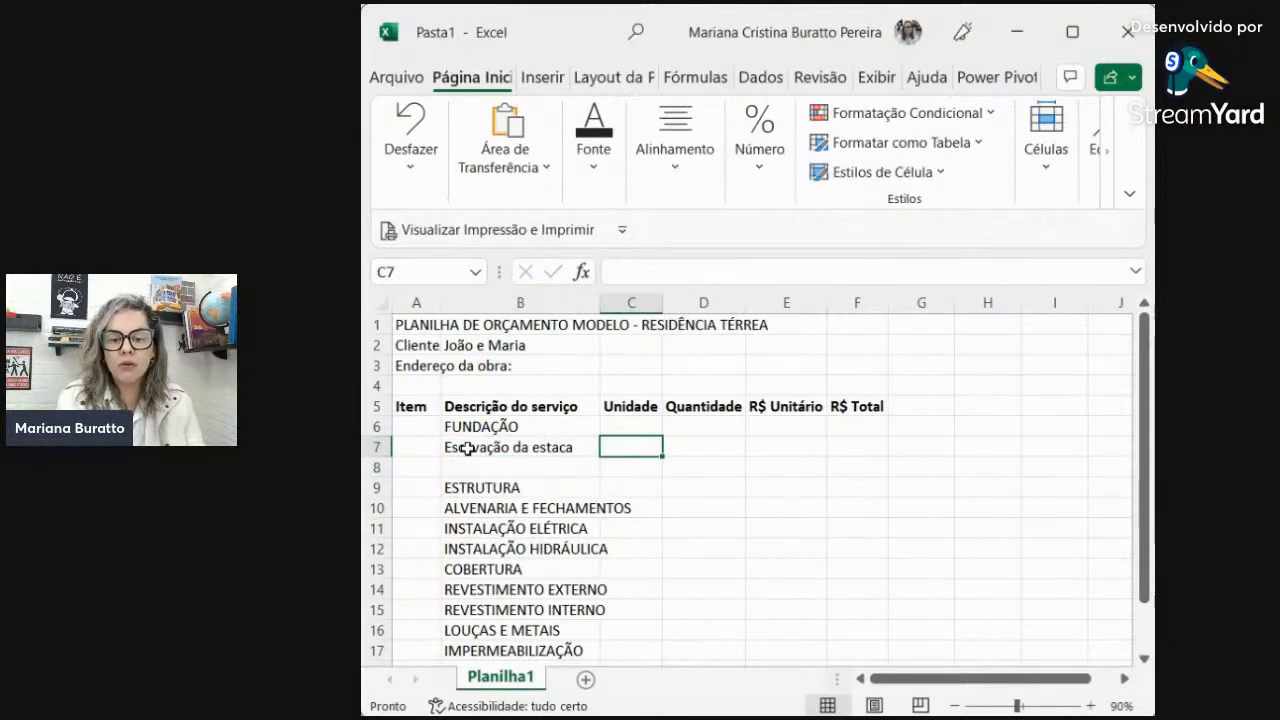
- Insert another blank row at row 8, above ESTRUTURA
click(376, 466)
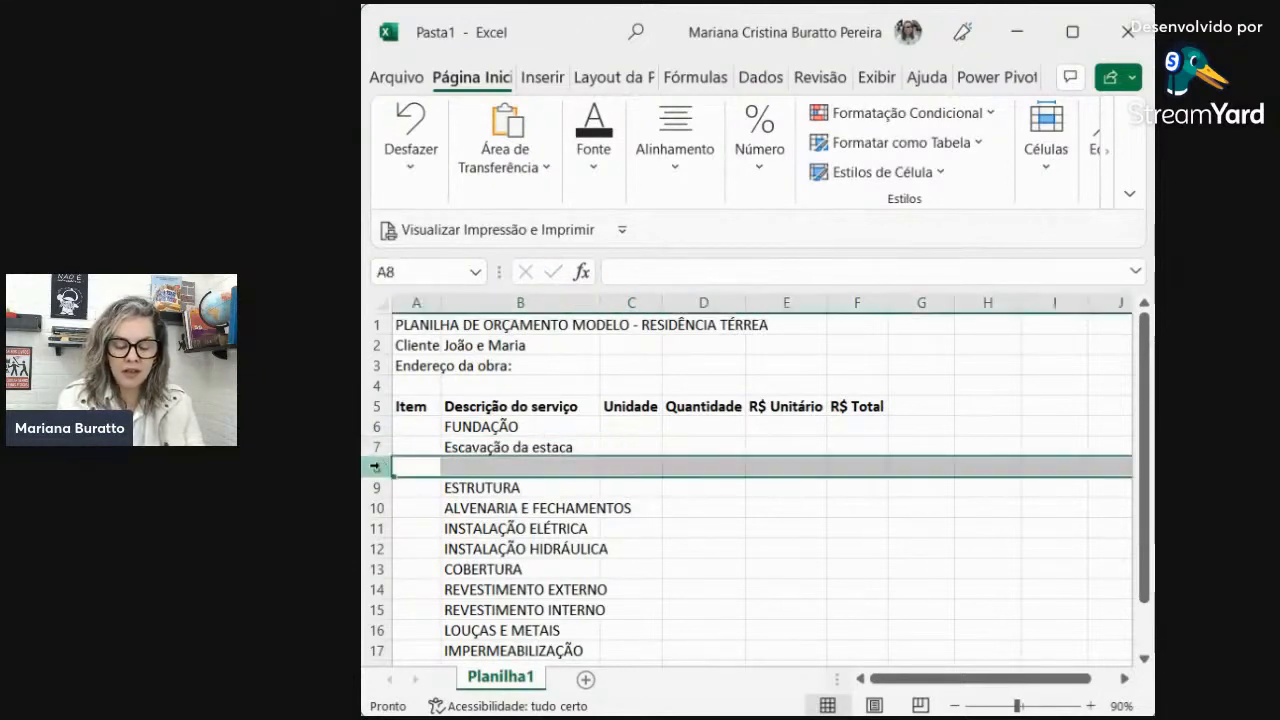
right_click(376, 466)
click(480, 244)
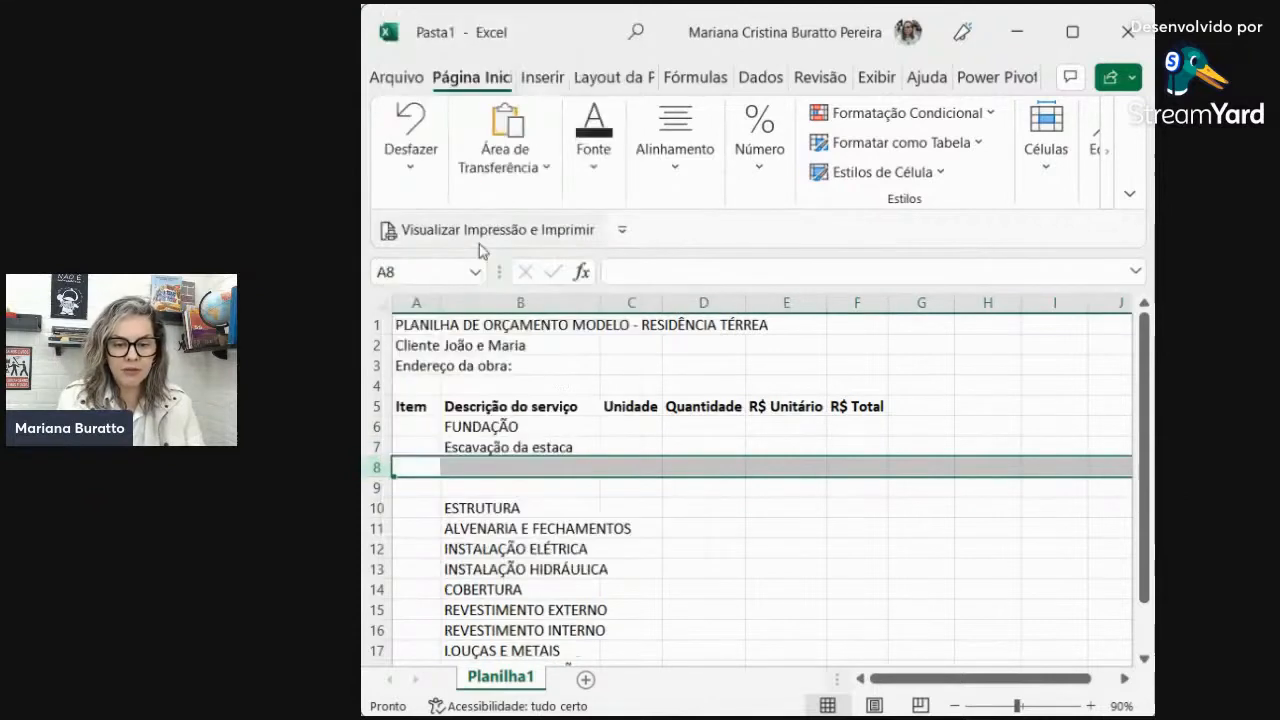
- Enter the unit "m³" for the pile excavation in cell C7
click(634, 446)
text(m)
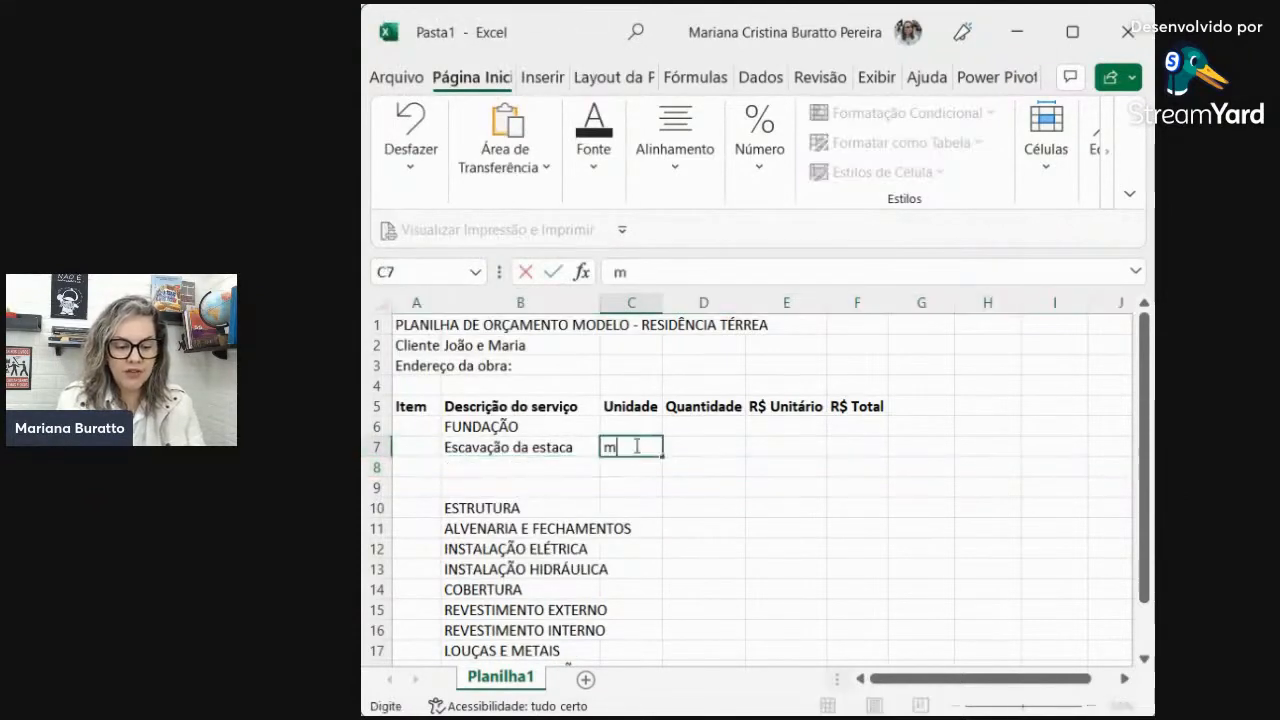
text(³)
key(Tab)
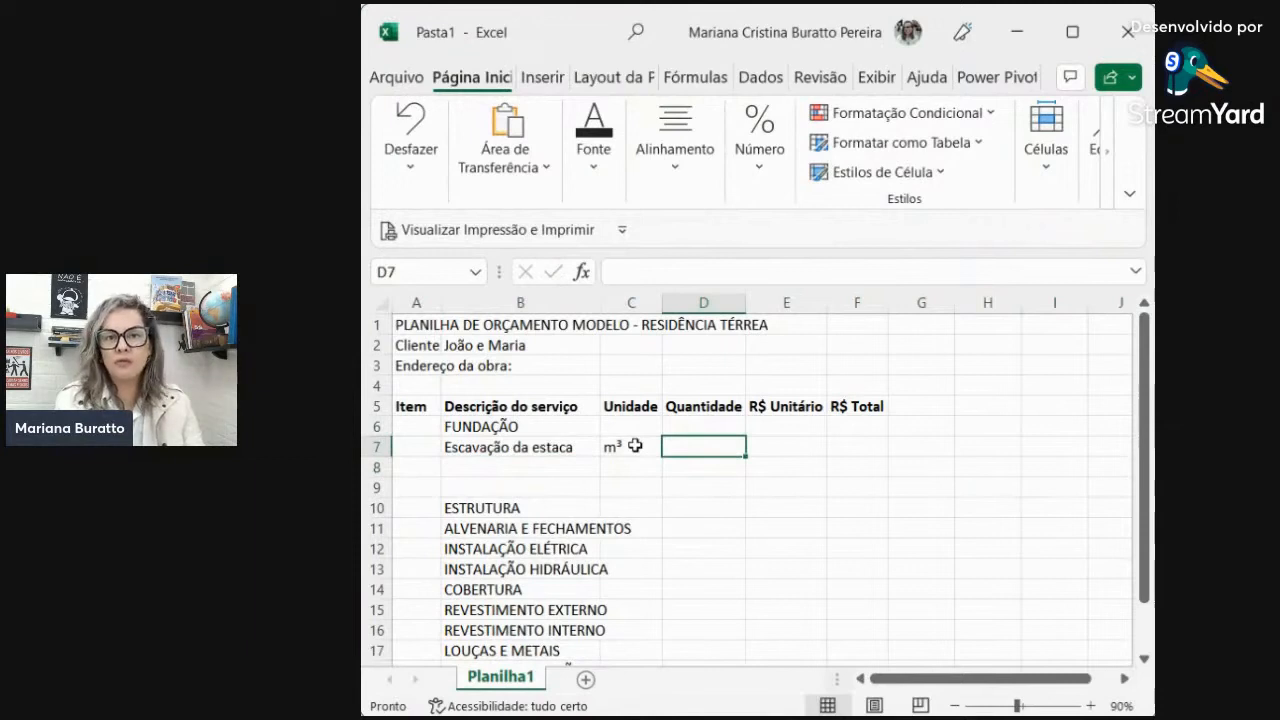
- Enter the sub-service description "Armação da estaca" in cell B8
key(Down)
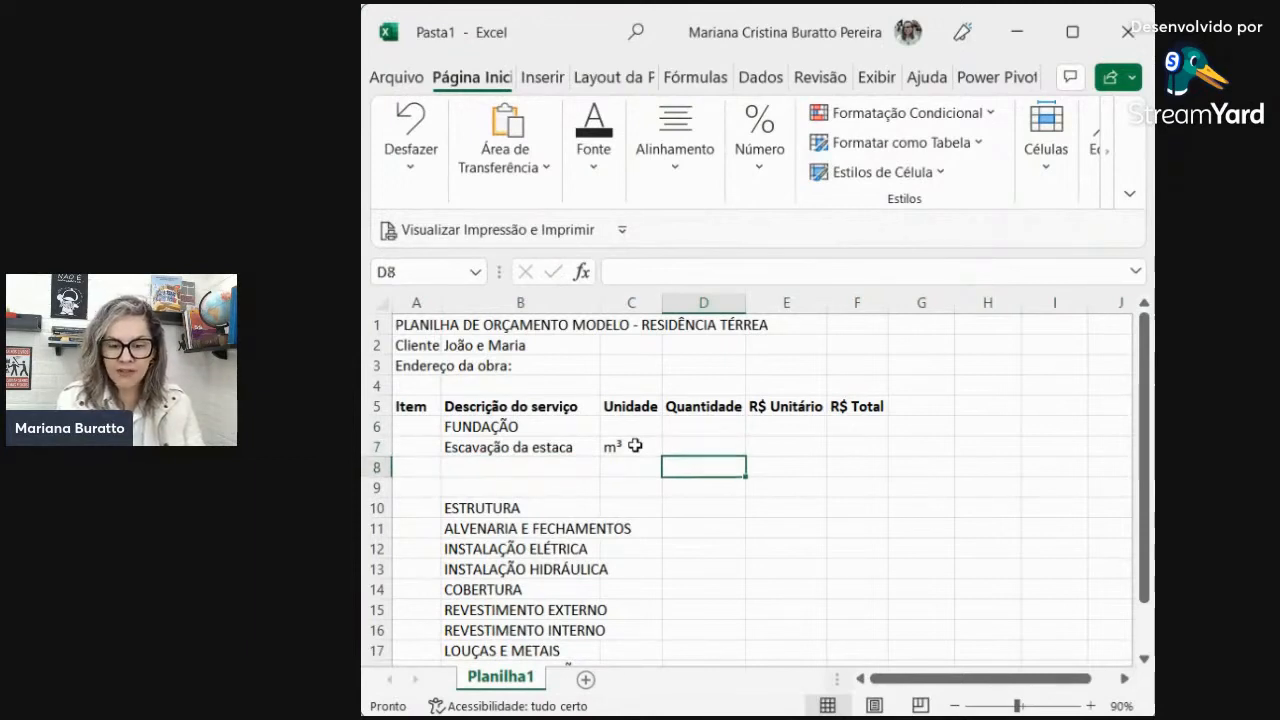
key(Left)
key(Left)
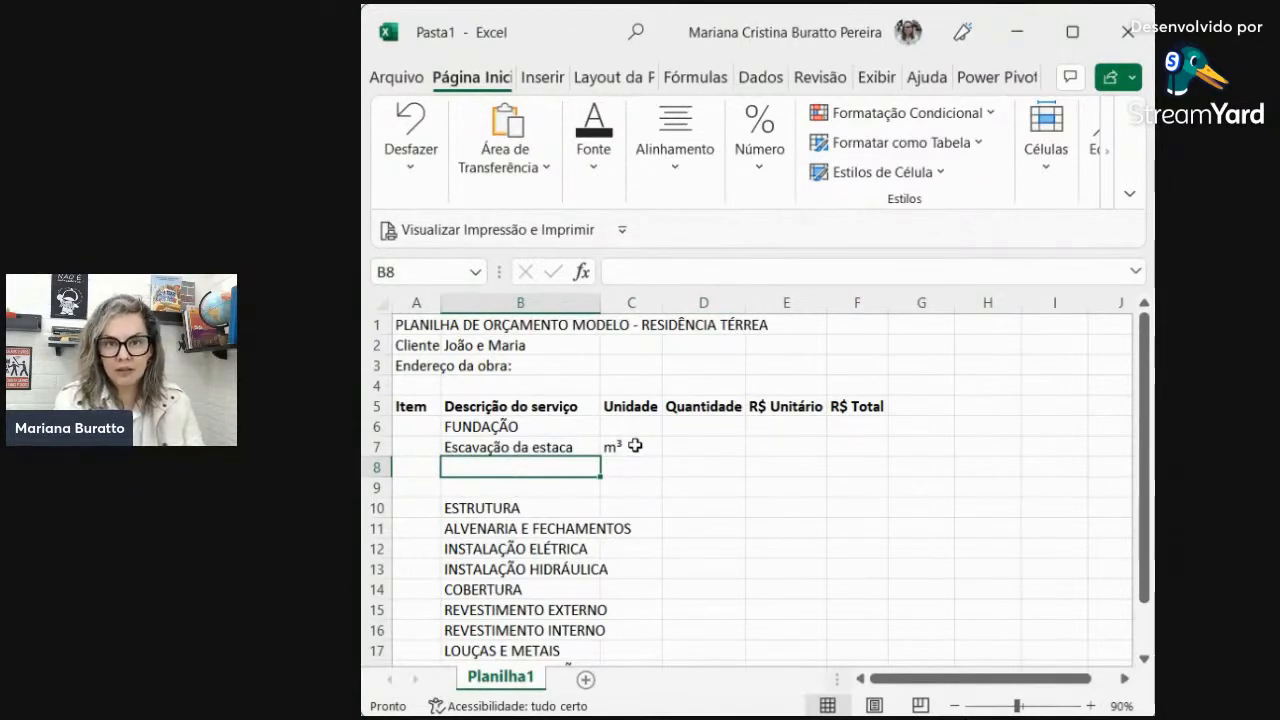
text(Armaã)
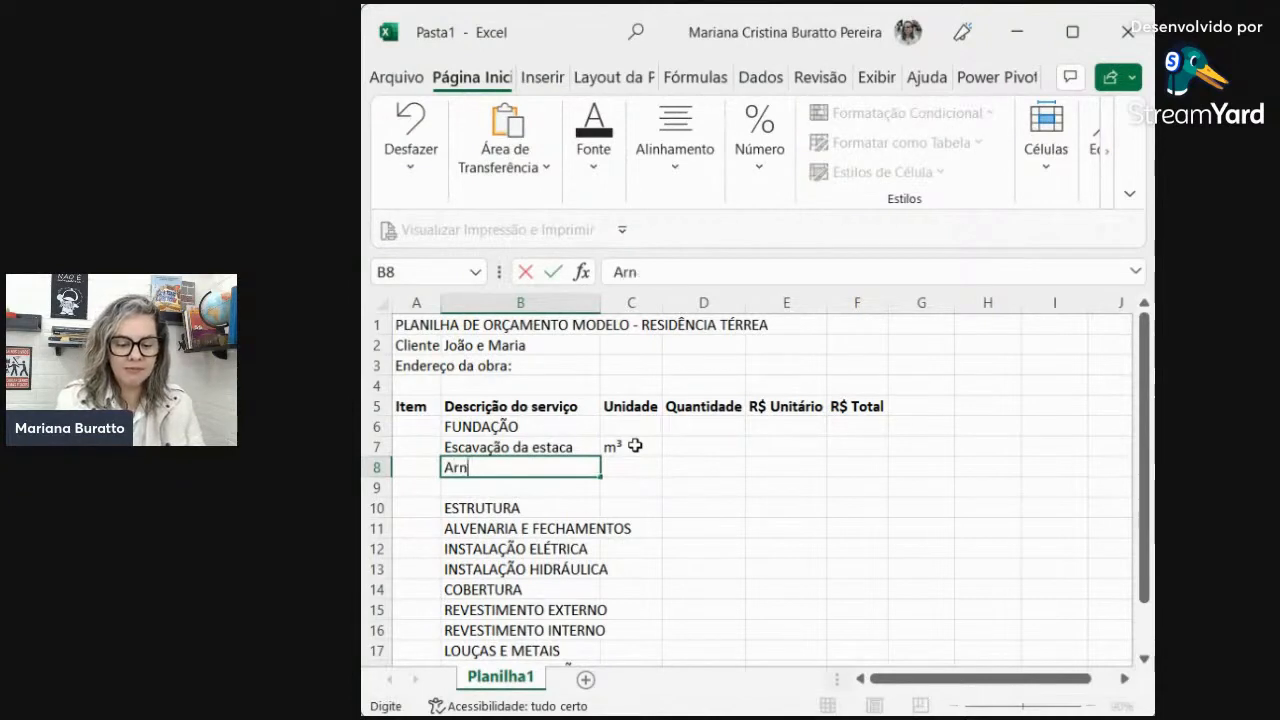
key(BackSpace)
text(ç)
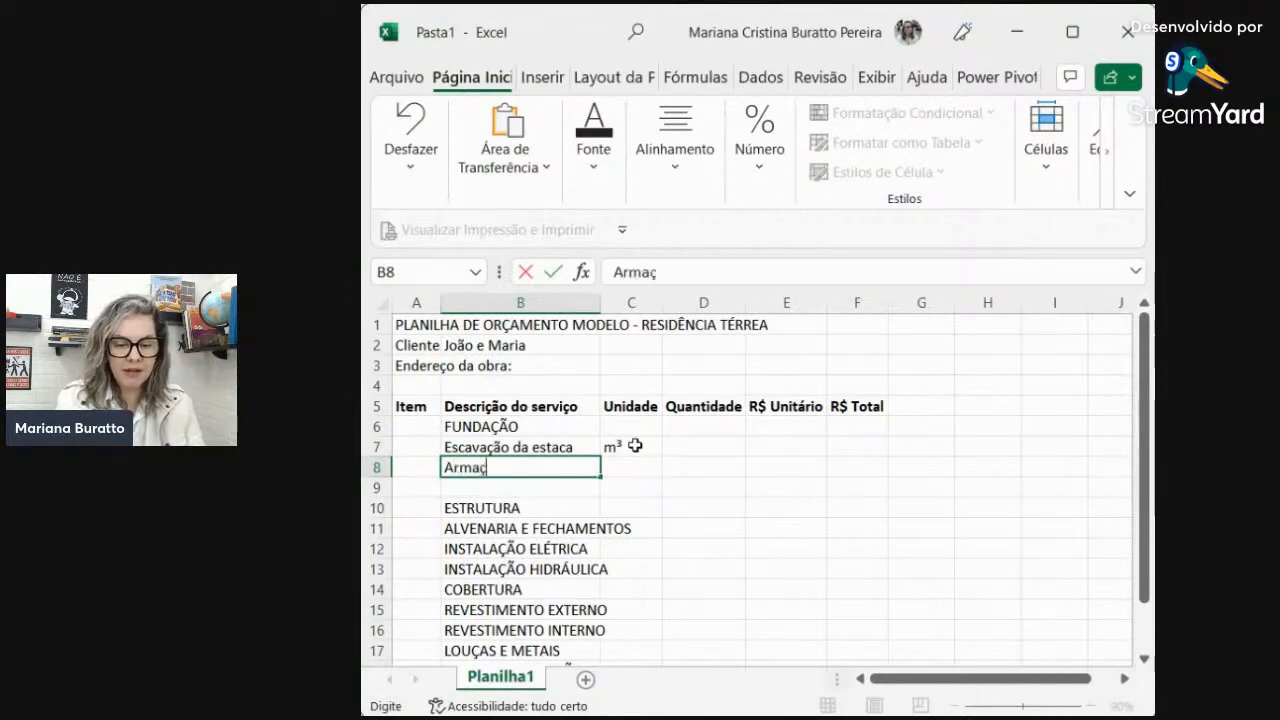
text(ão da estaca)
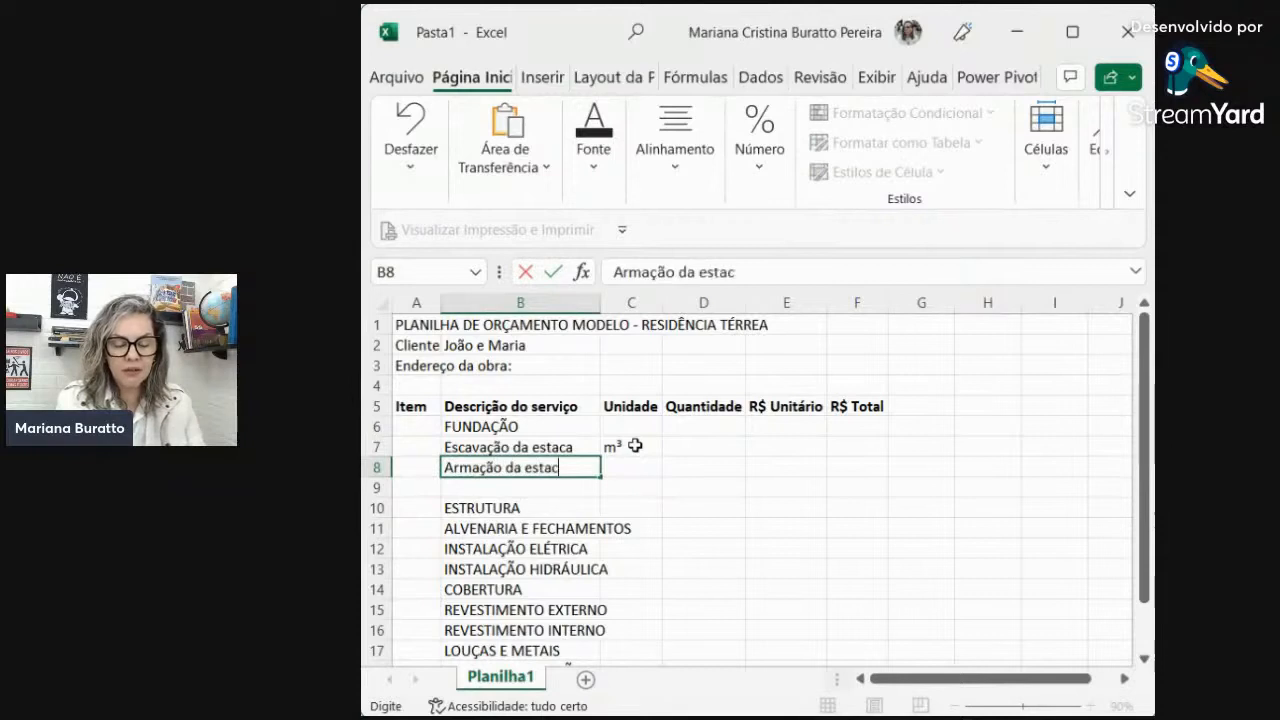
key(Return)
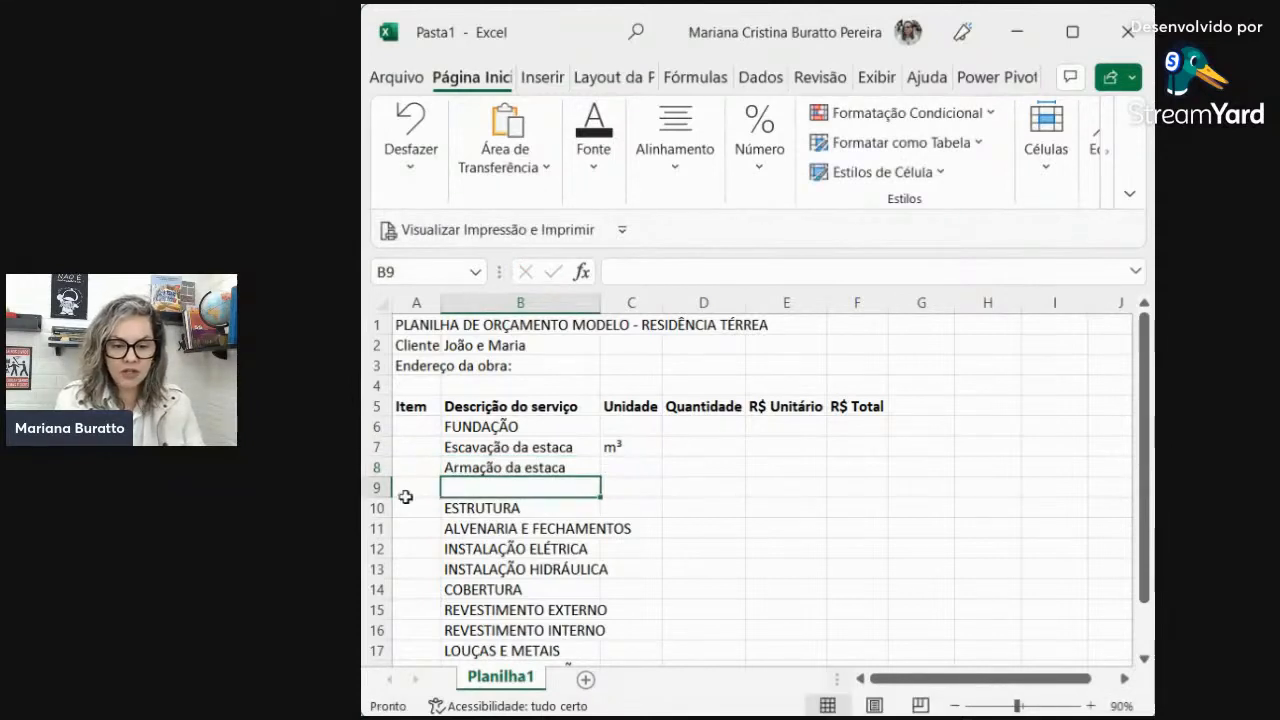
- Insert a blank row at row 9 and enter the sub-service description "Concreto" in cell B9
click(374, 488)
right_click(374, 488)
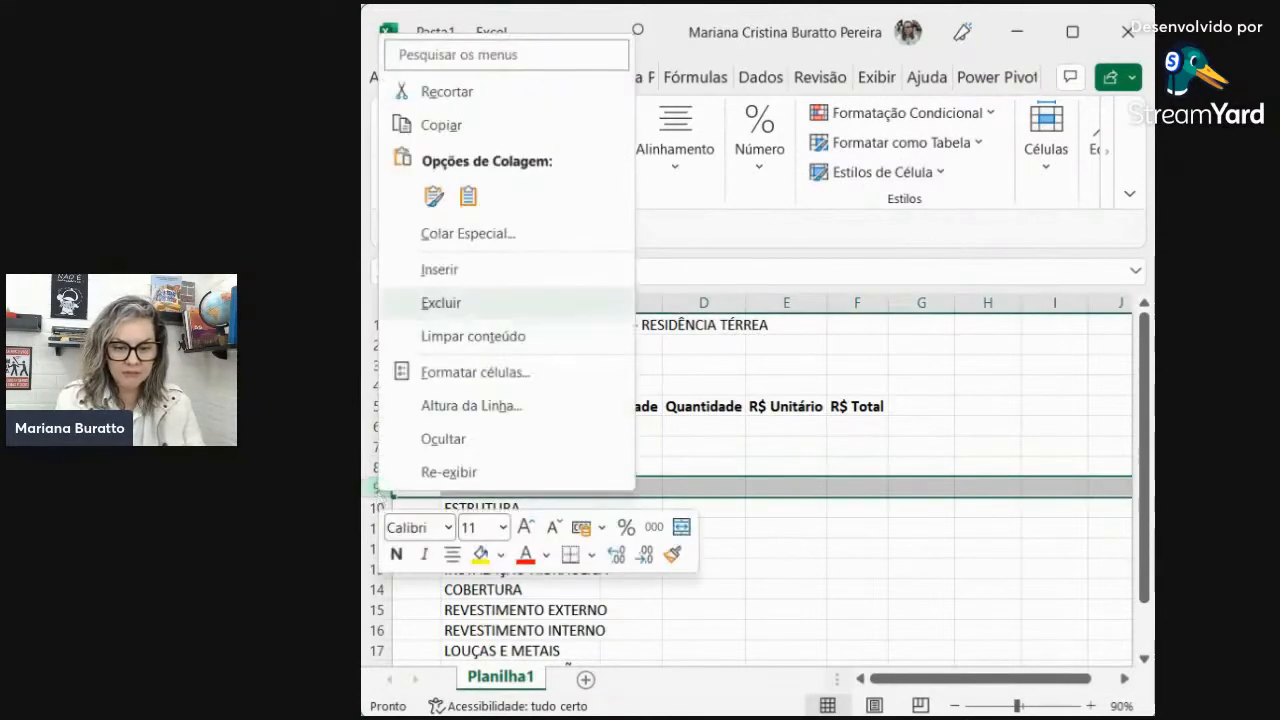
click(481, 268)
click(532, 486)
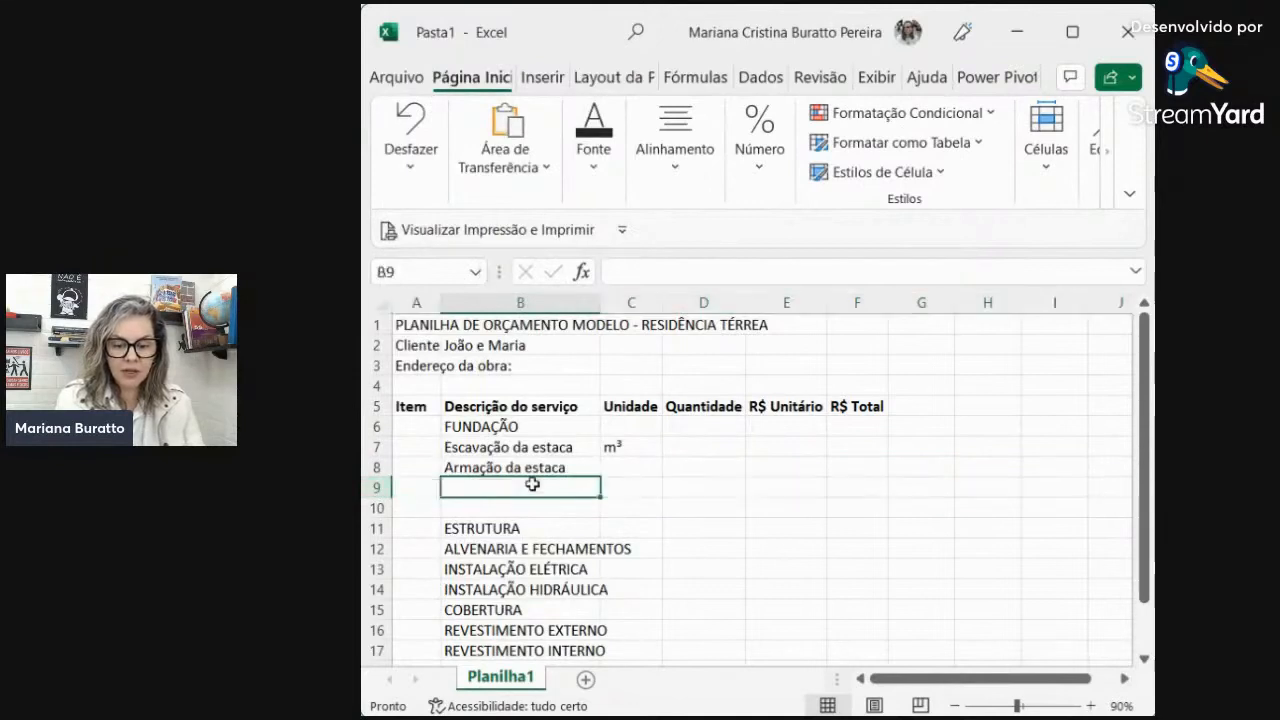
text(Con creto)
key(Return)
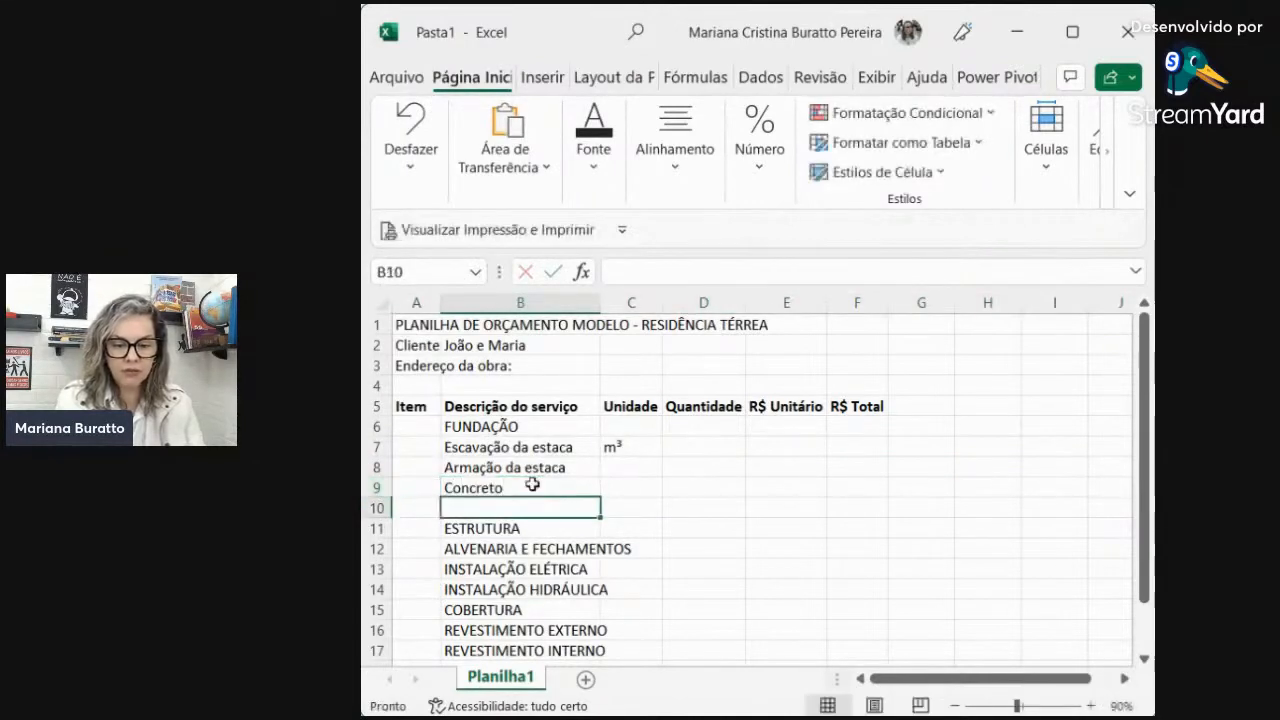
- Review the service descriptions in column B from Concreto down to REVESTIMENTO EXTERNO
click(532, 484)
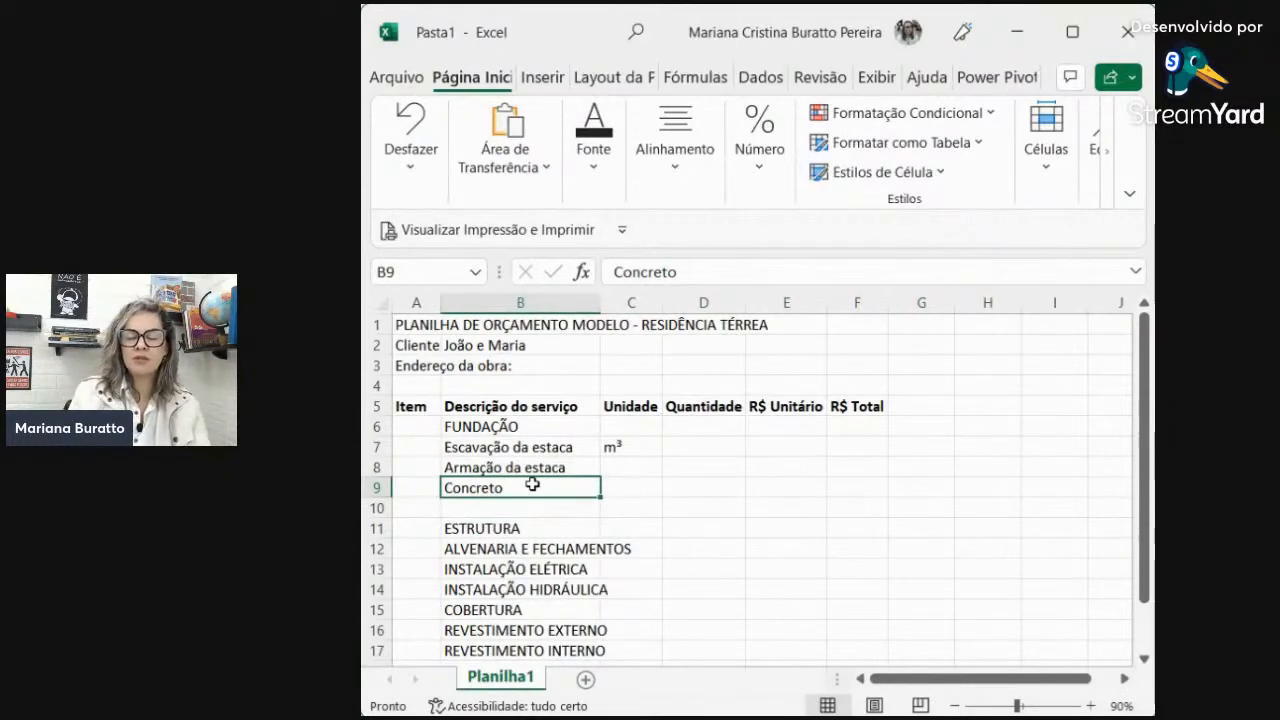
key(Down)
key(Down)
key(Down)
key(Down)
key(Down)
key(Down)
key(Down)
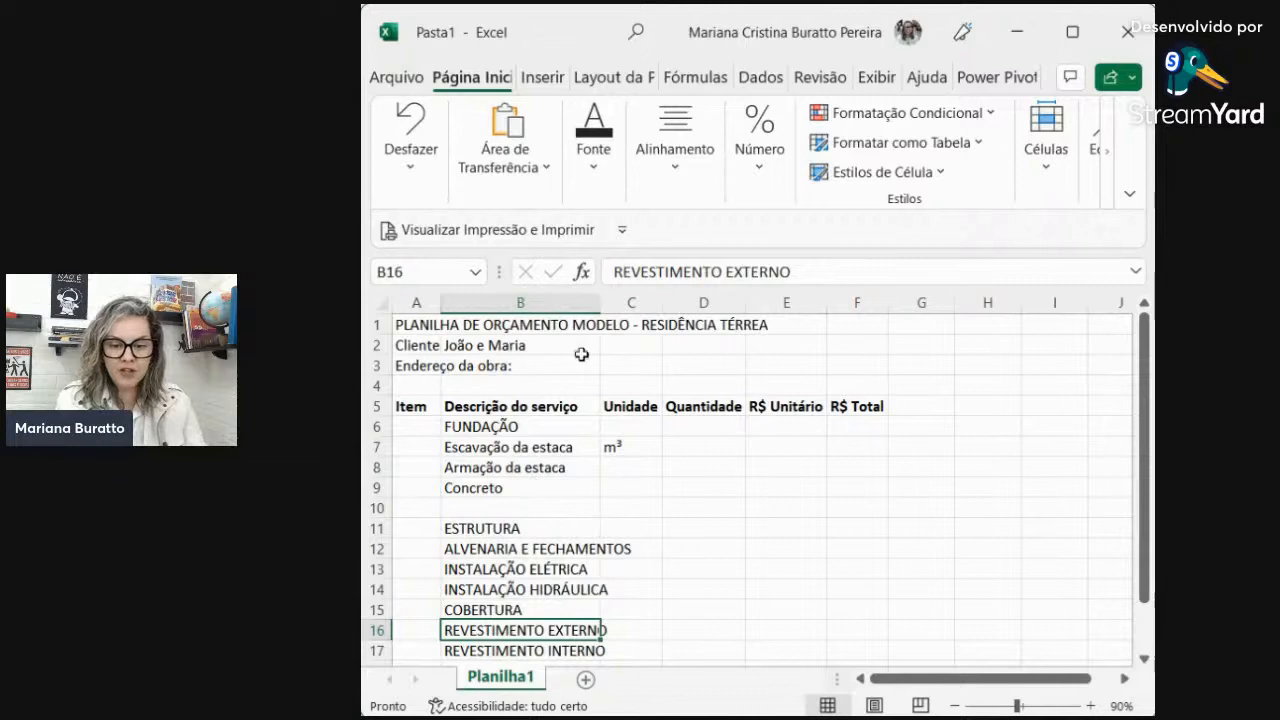
- Enter the units "kg" for Armação da estaca in C8 and "m³" for Concreto in C9
click(549, 484)
click(613, 468)
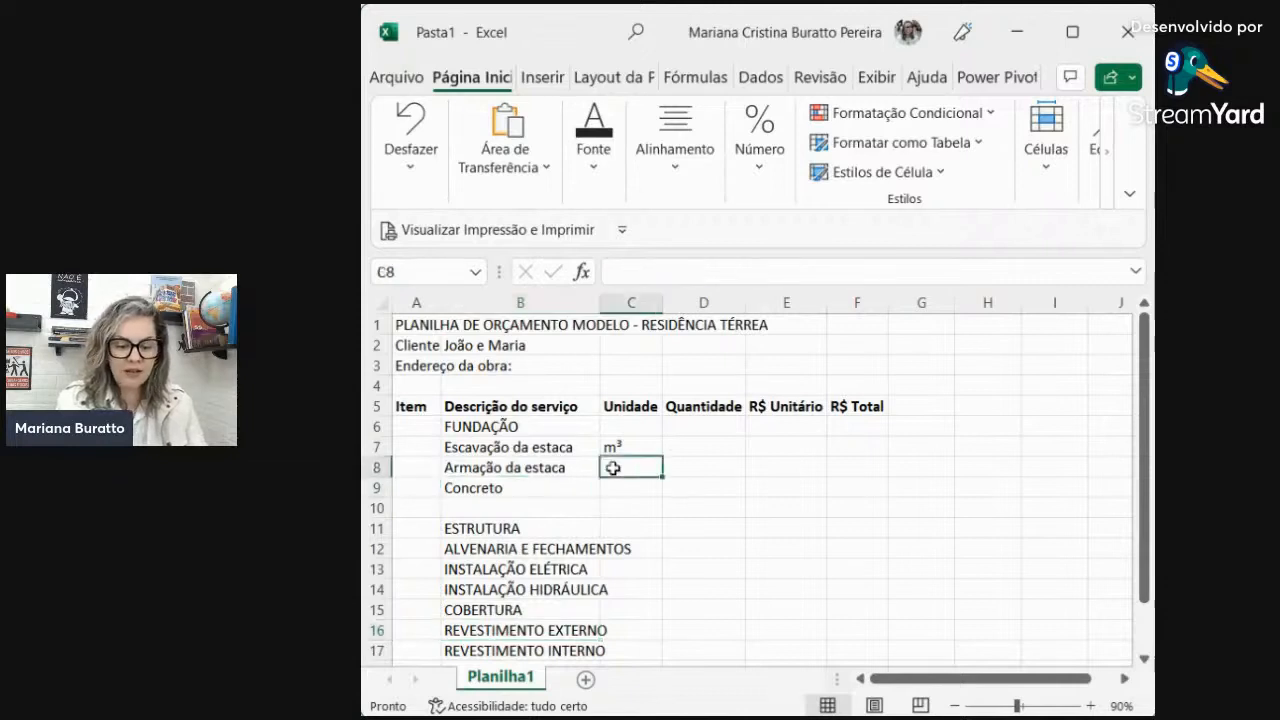
text(kg)
key(Return)
text(m³)
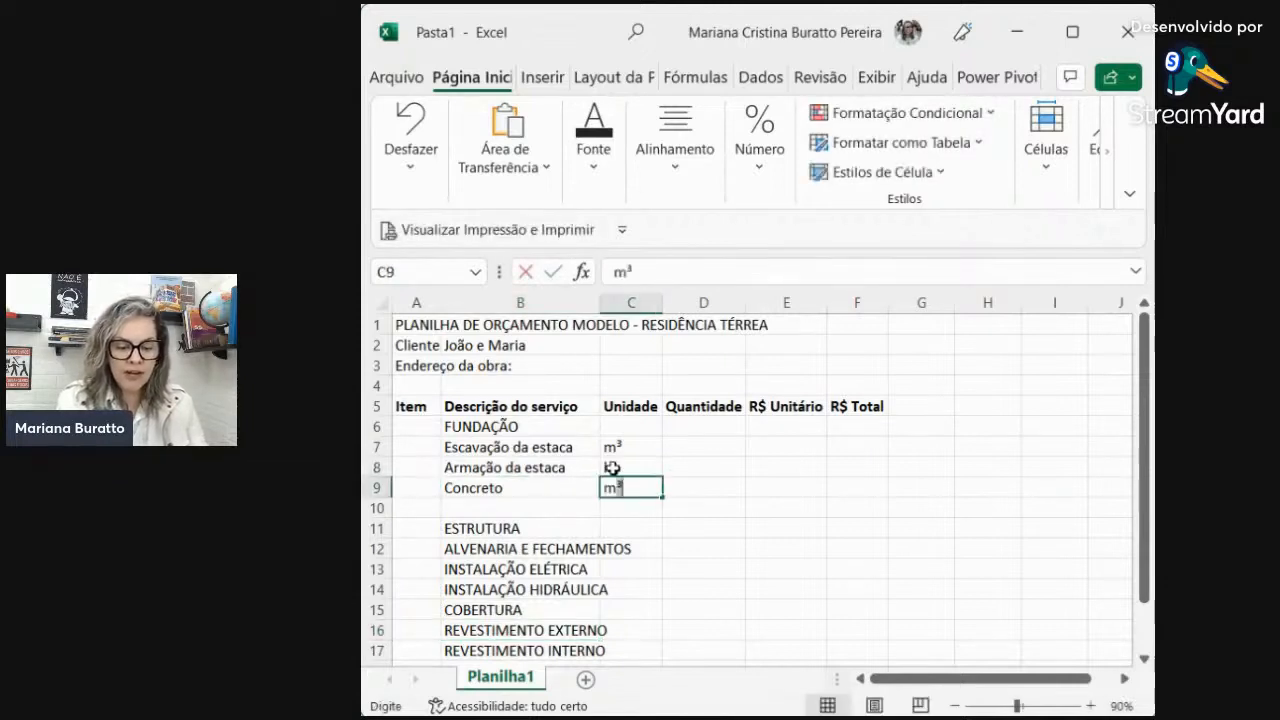
key(Return)
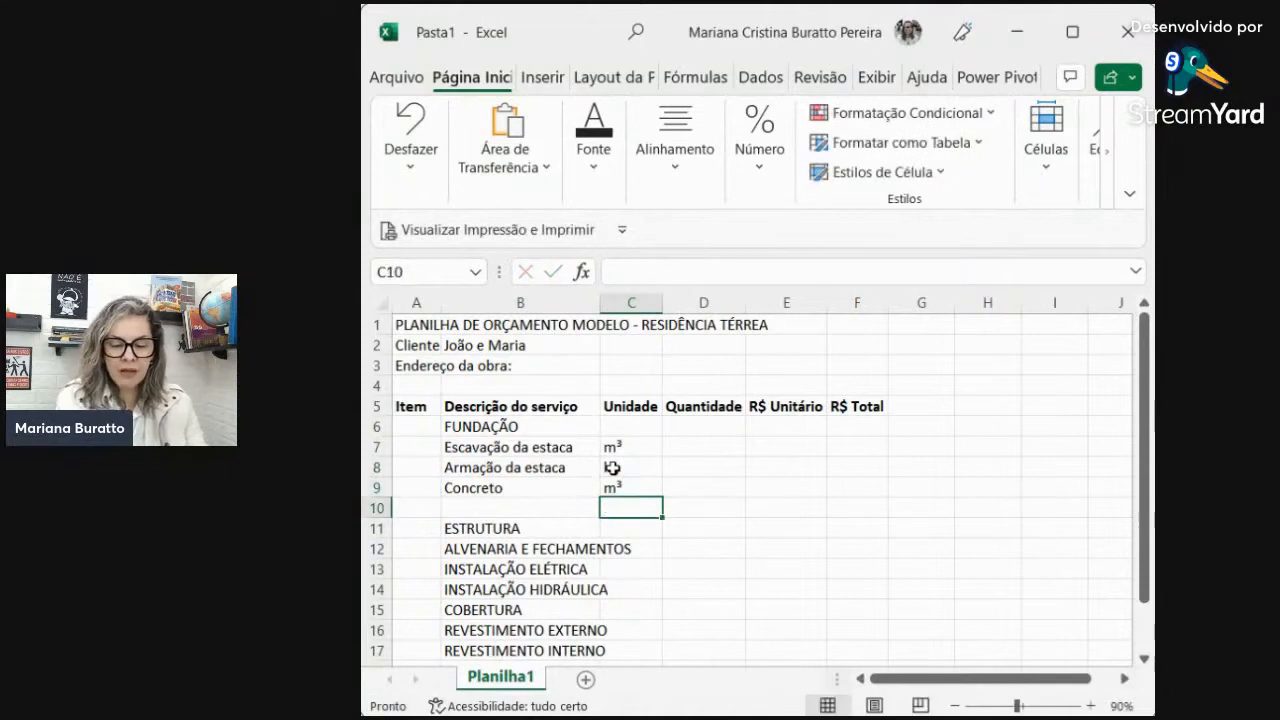
- Insert two blank rows between COBERTURA and REVESTIMENTO EXTERNO
click(376, 630)
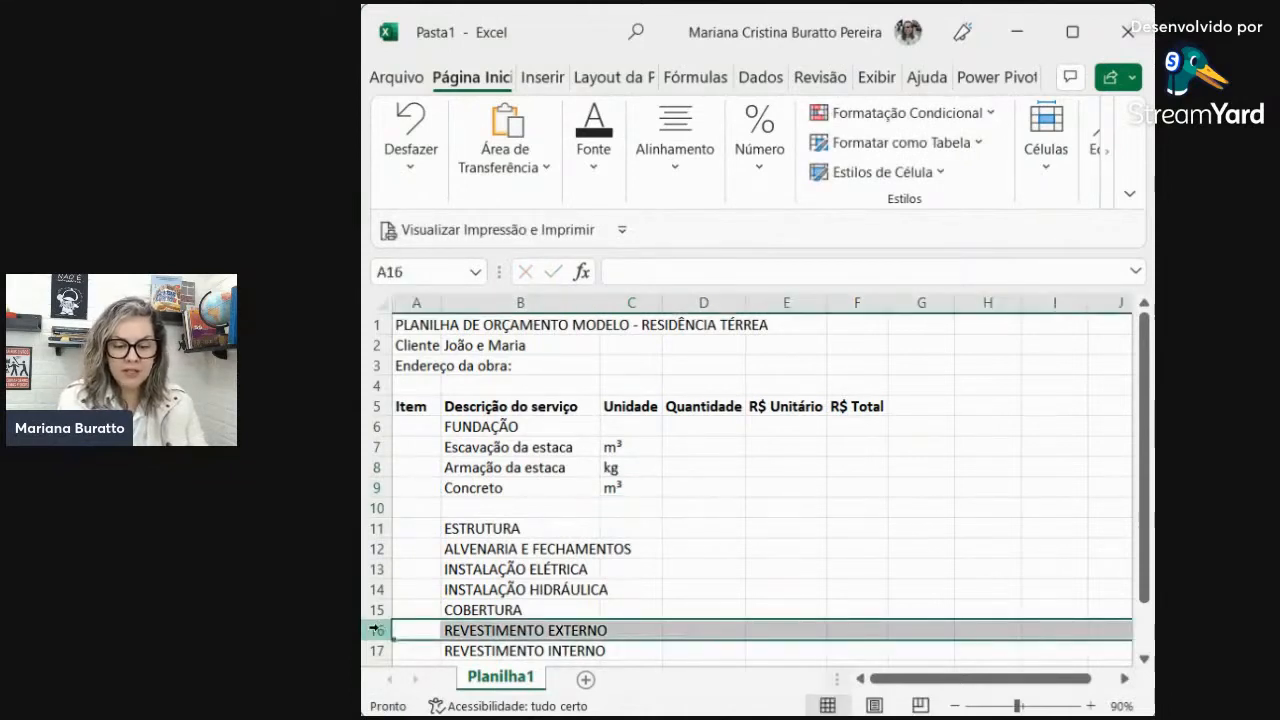
right_click(376, 630)
click(440, 406)
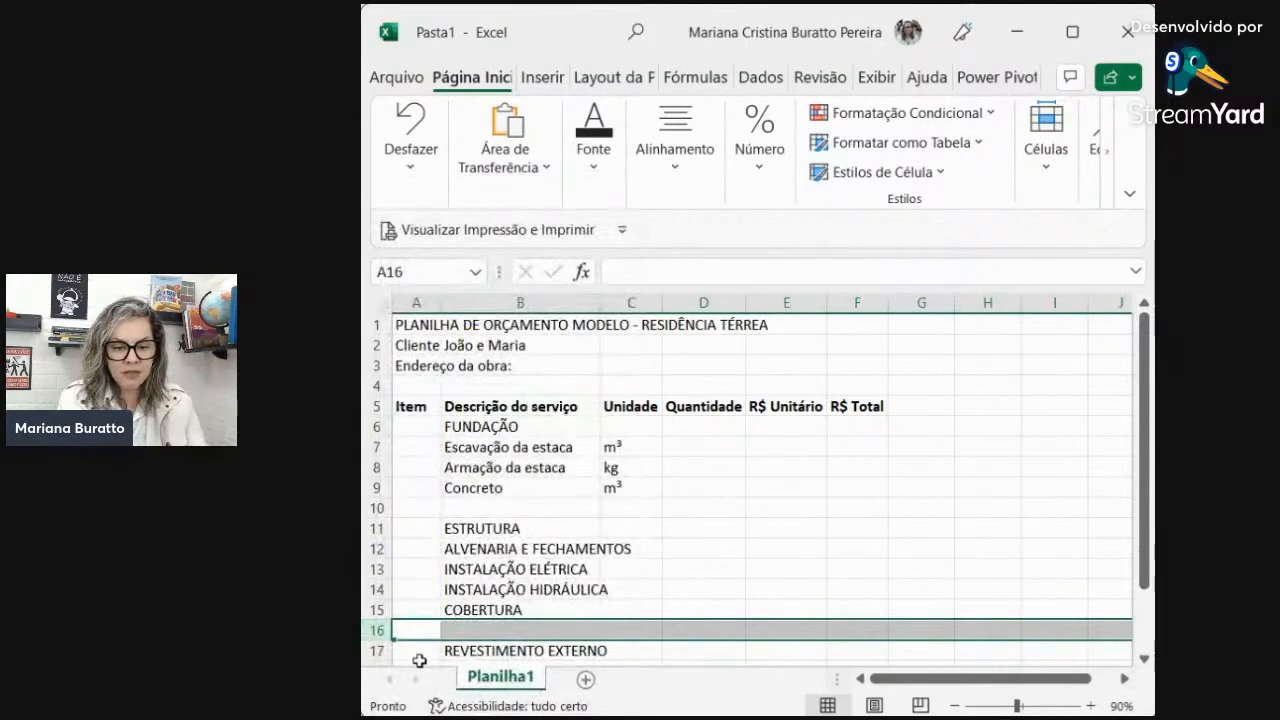
right_click(379, 632)
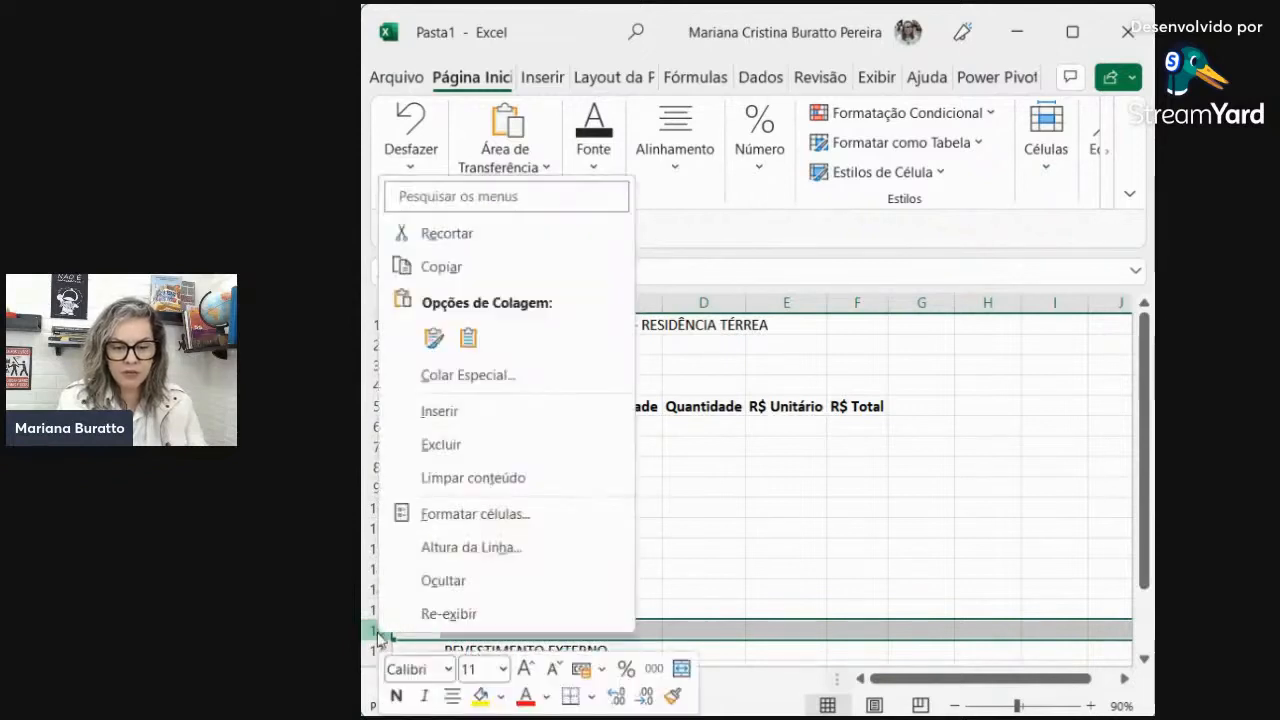
click(475, 418)
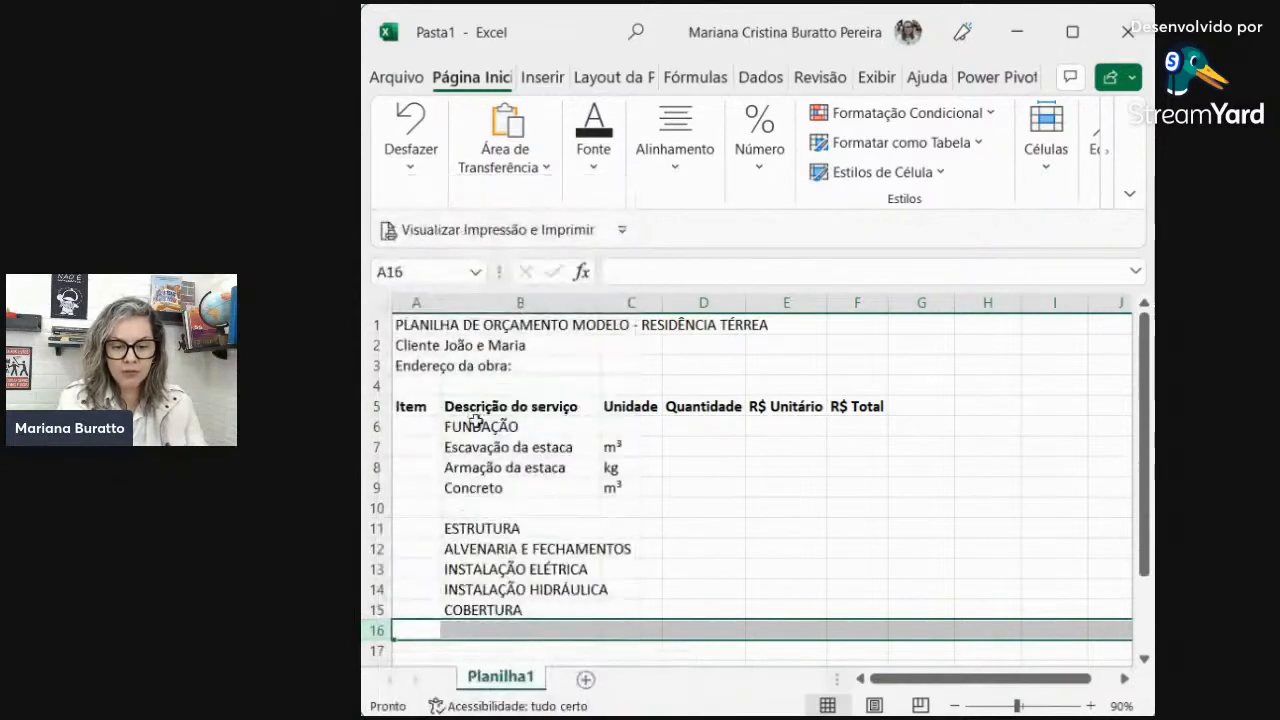
- Enter the sub-service "Estrutura (metalica ou madeira)" in cell B16, directly below COBERTURA
click(493, 628)
key(Down)
key(Down)
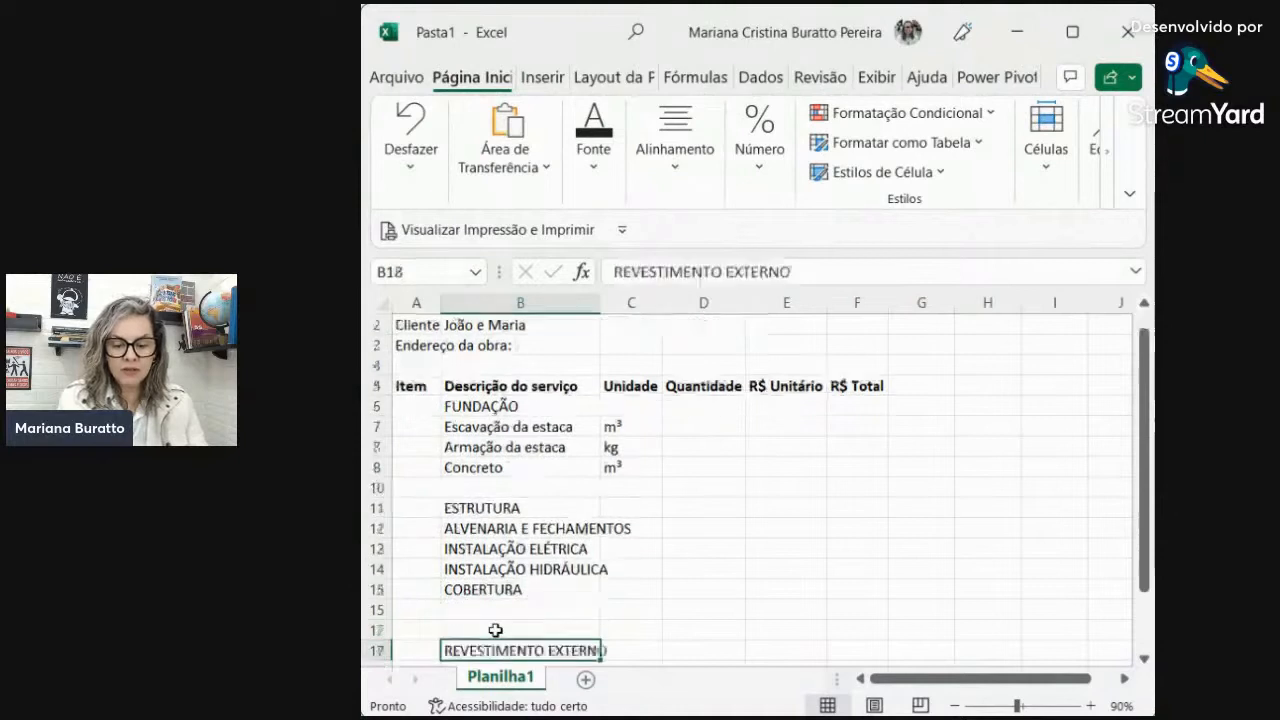
key(Down)
key(Up)
key(Up)
key(Up)
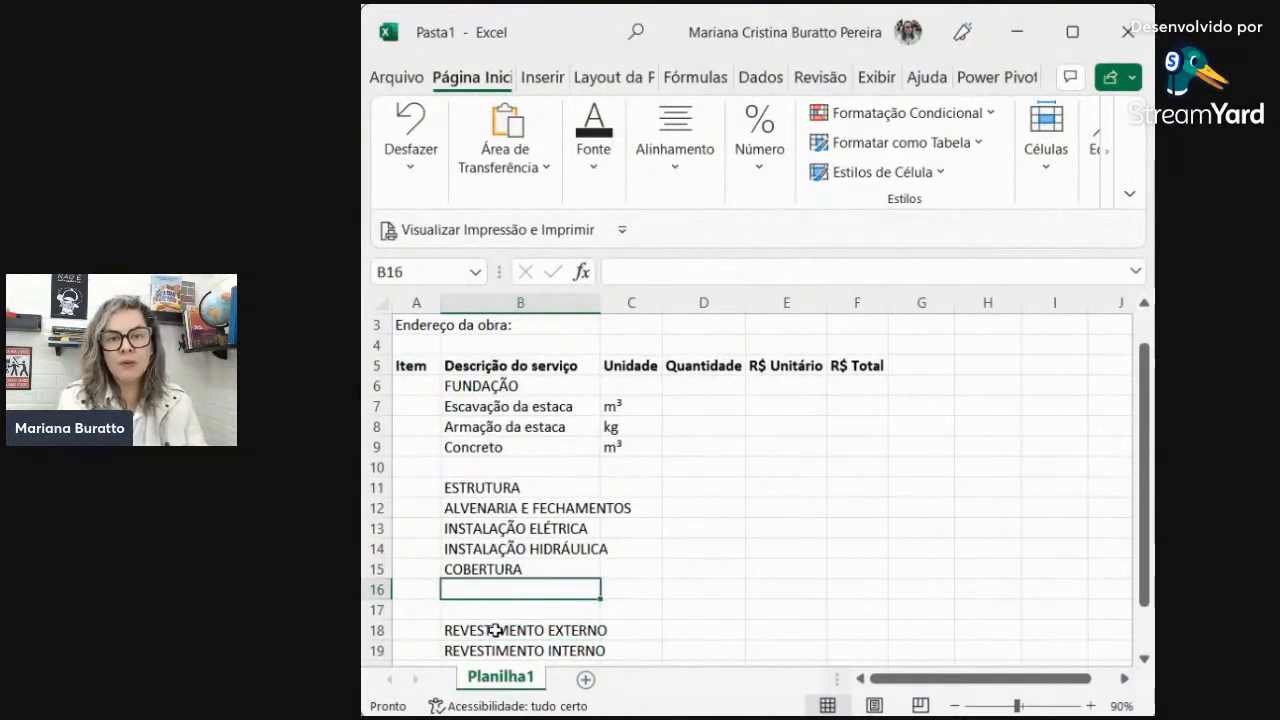
text(Estrutur)
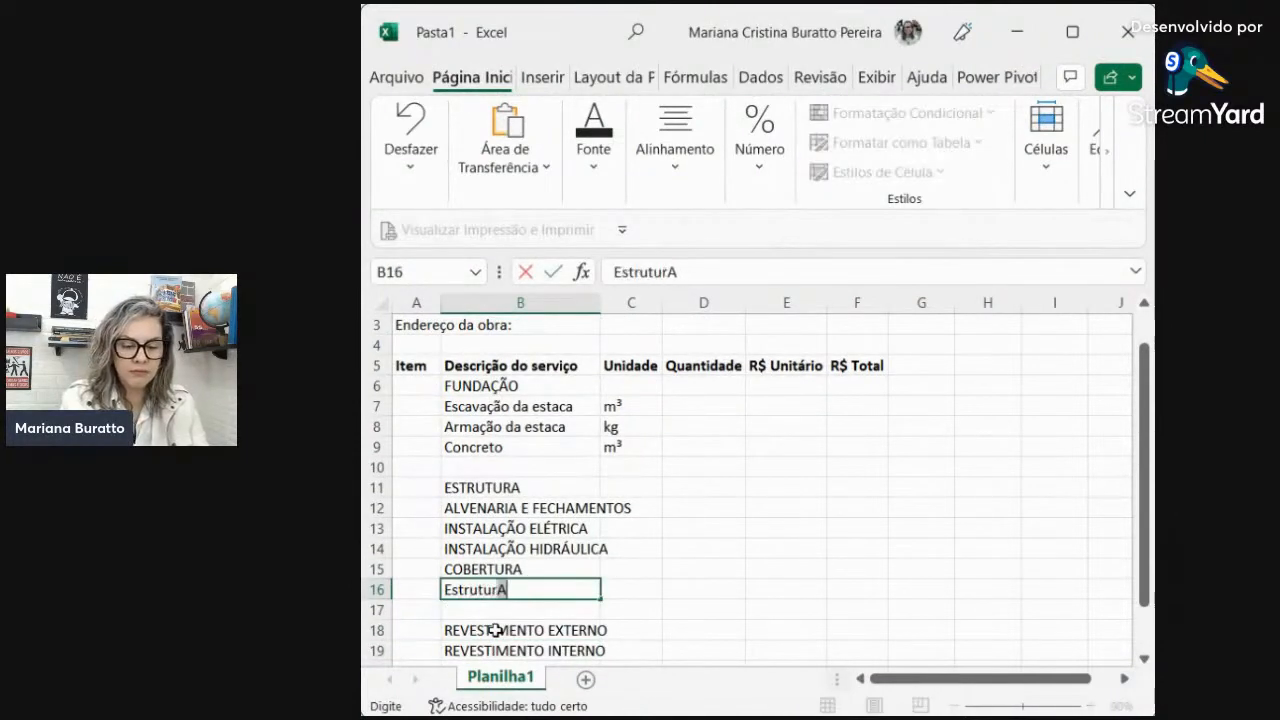
text(a (meta)
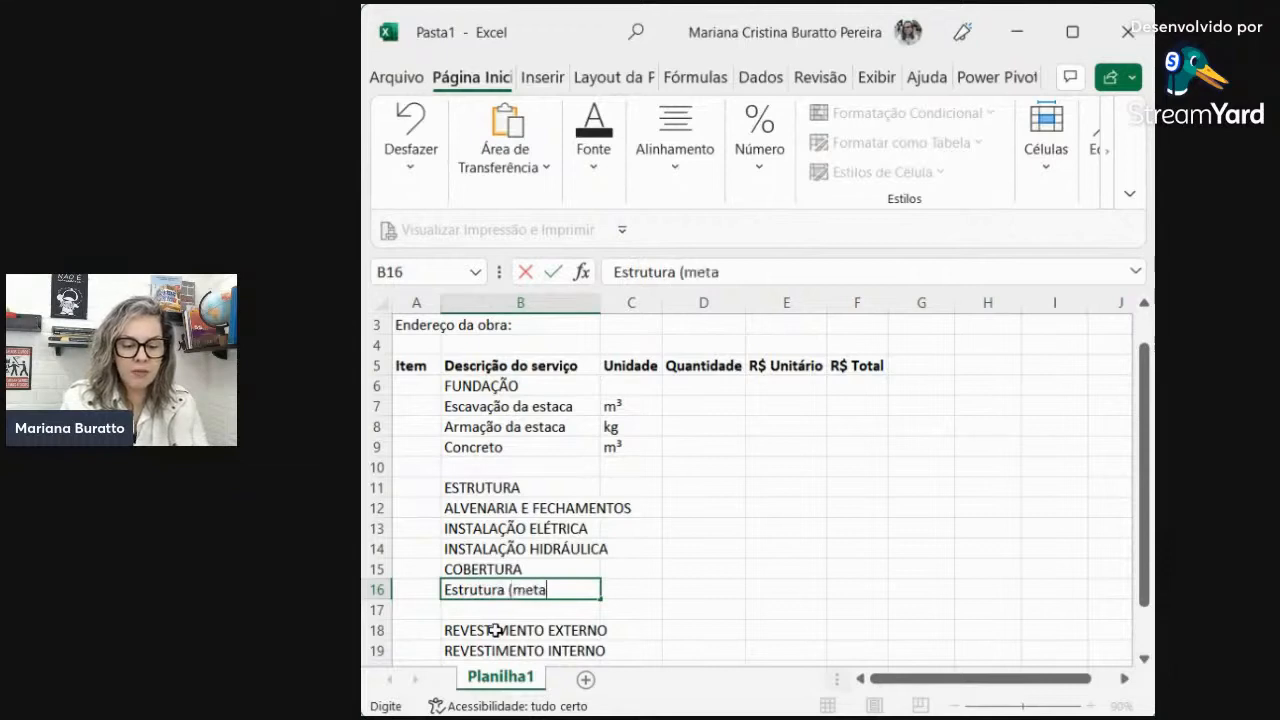
text(lica ou made)
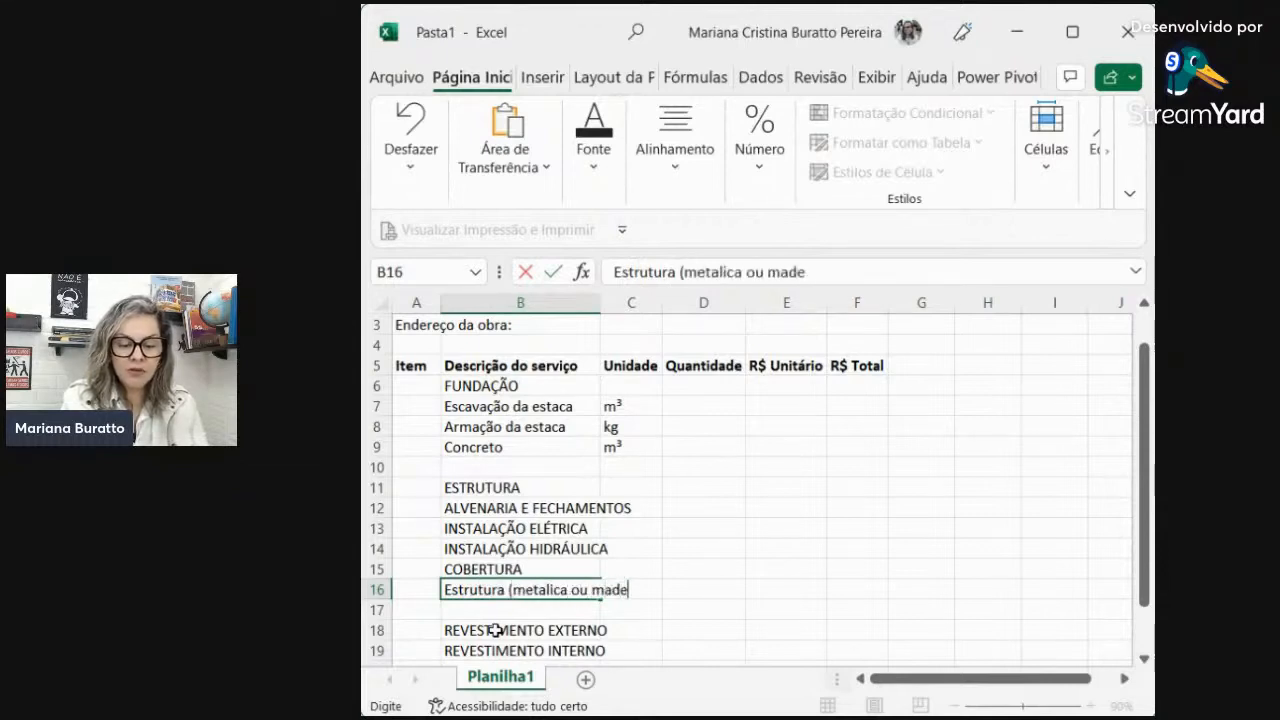
text(ira))
key(Return)
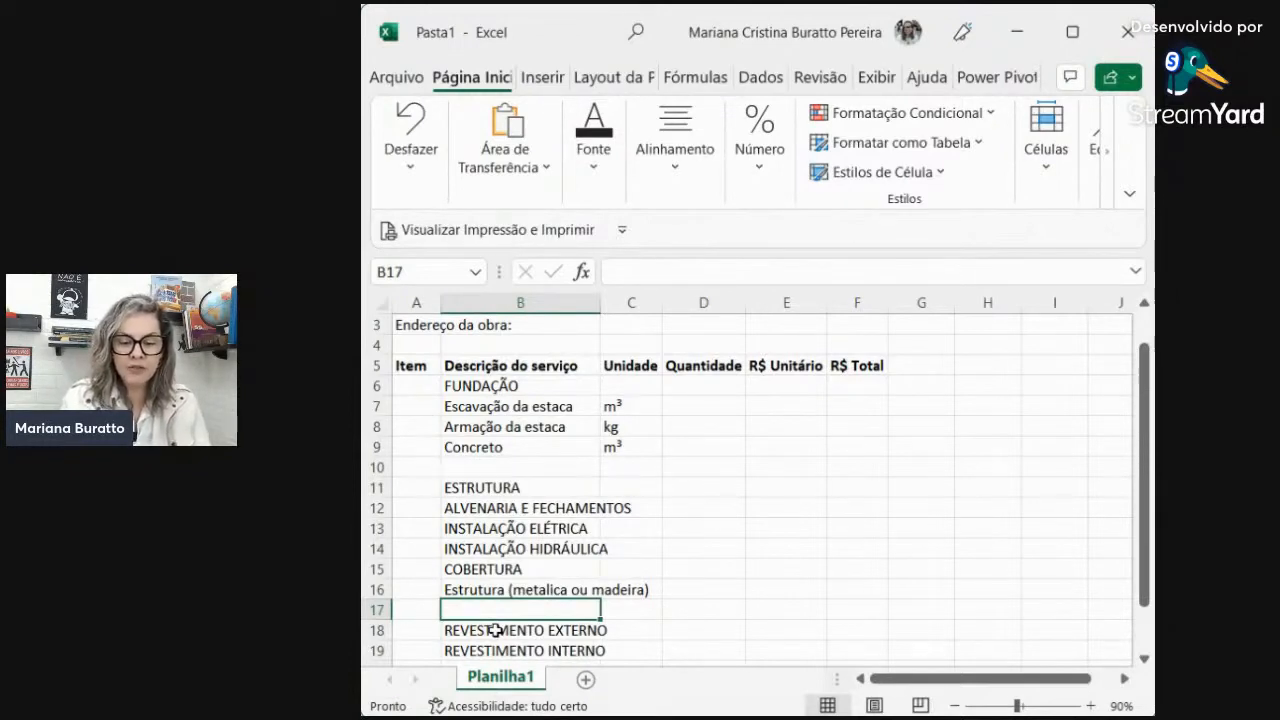
- Insert another blank row at row 17, above REVESTIMENTO EXTERNO
click(495, 630)
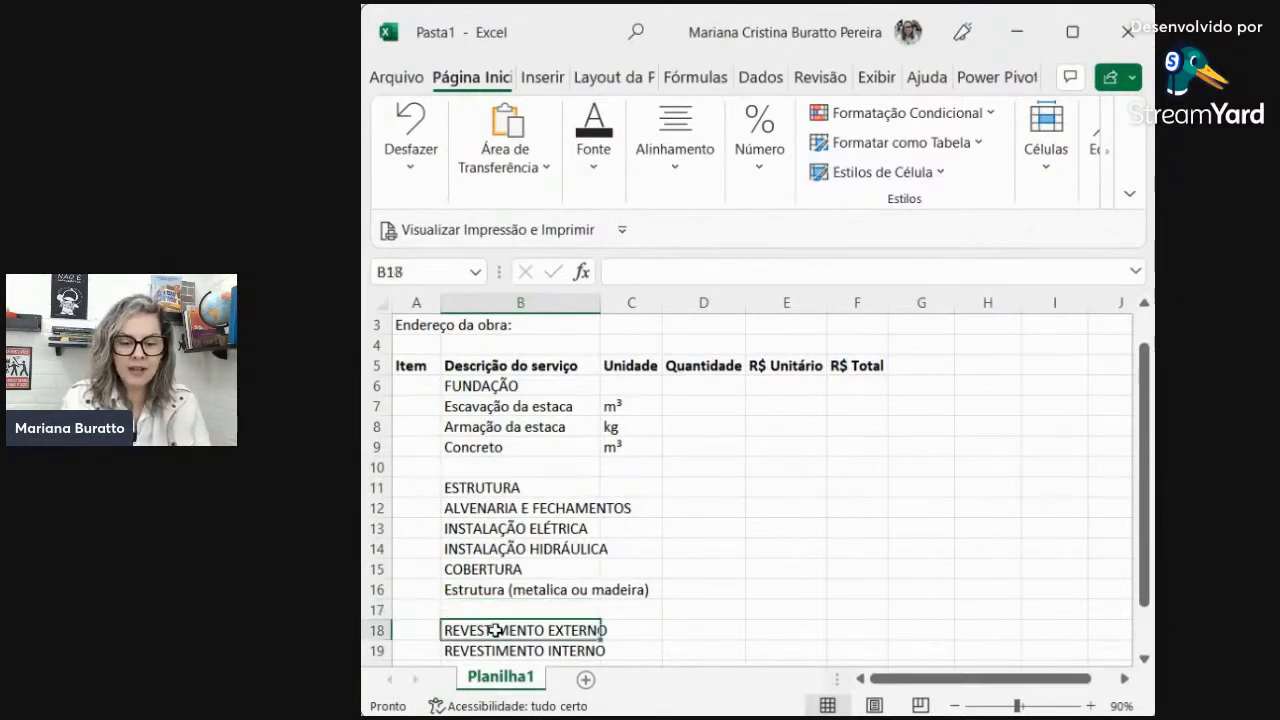
click(377, 609)
right_click(377, 609)
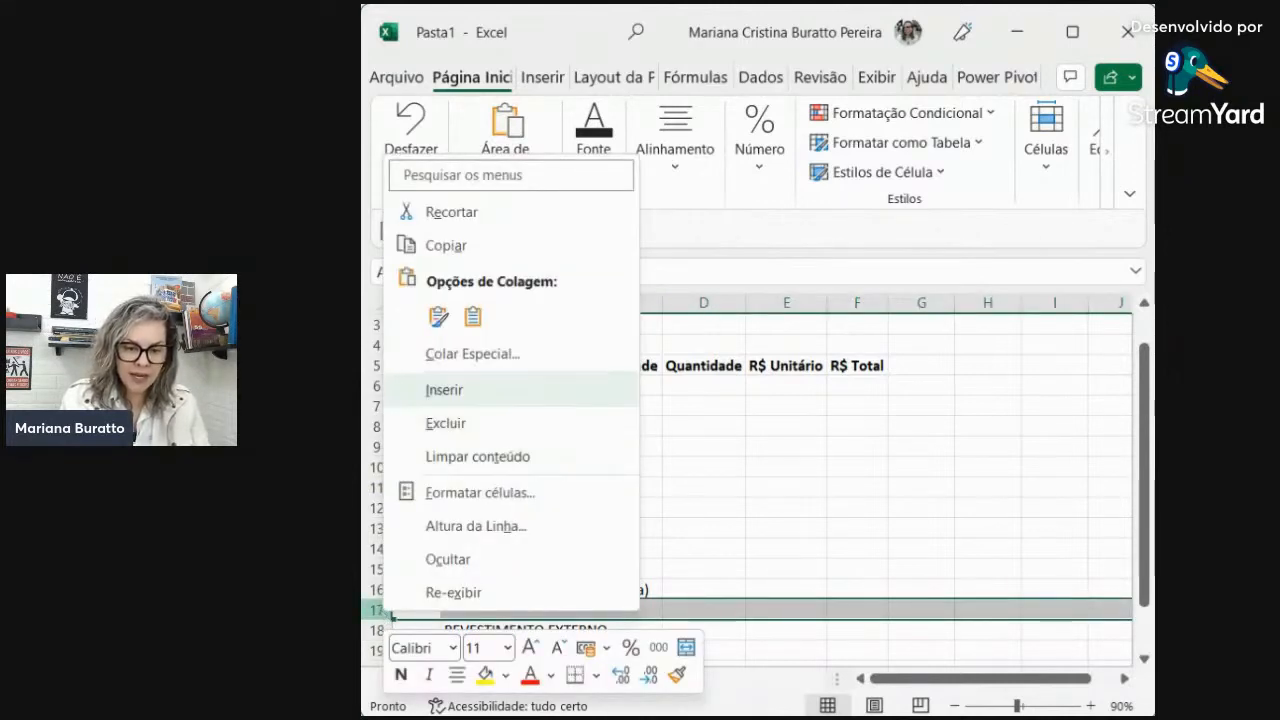
click(445, 389)
- Enter the sub-service "Telha (cerâmica ou metálica ou fibrocimento)" in cell B17
click(500, 609)
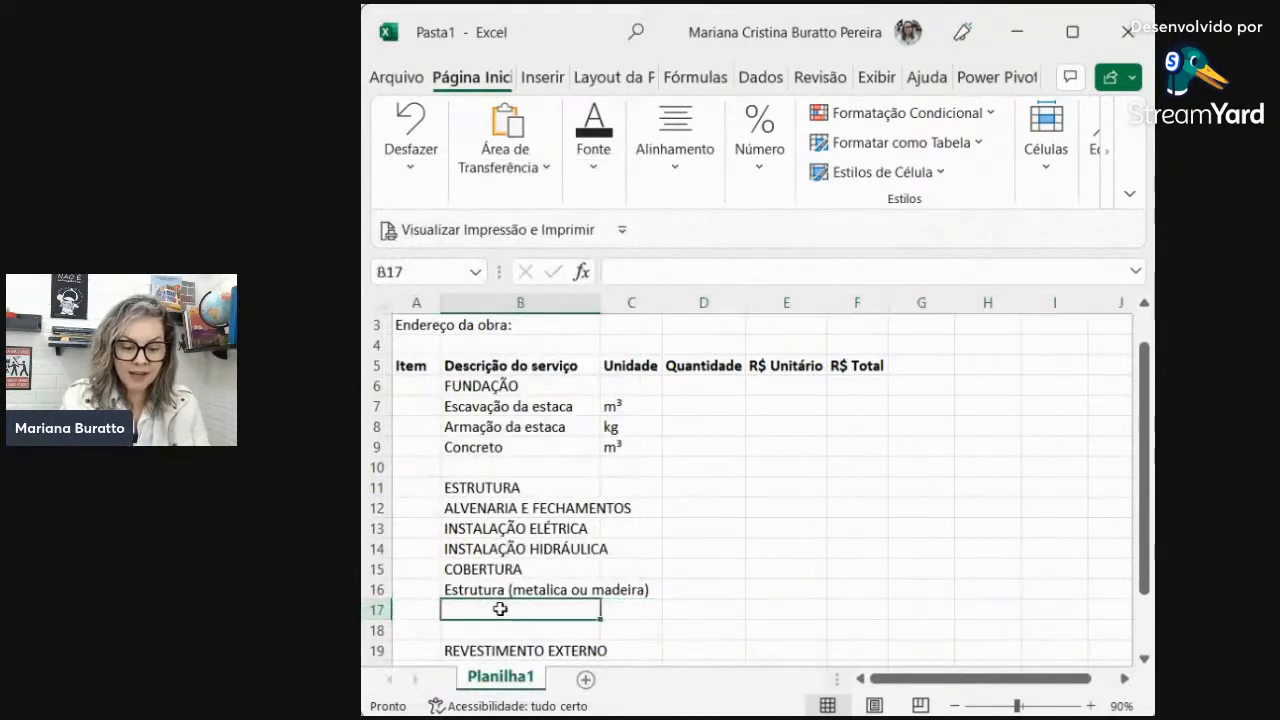
text(Telha )
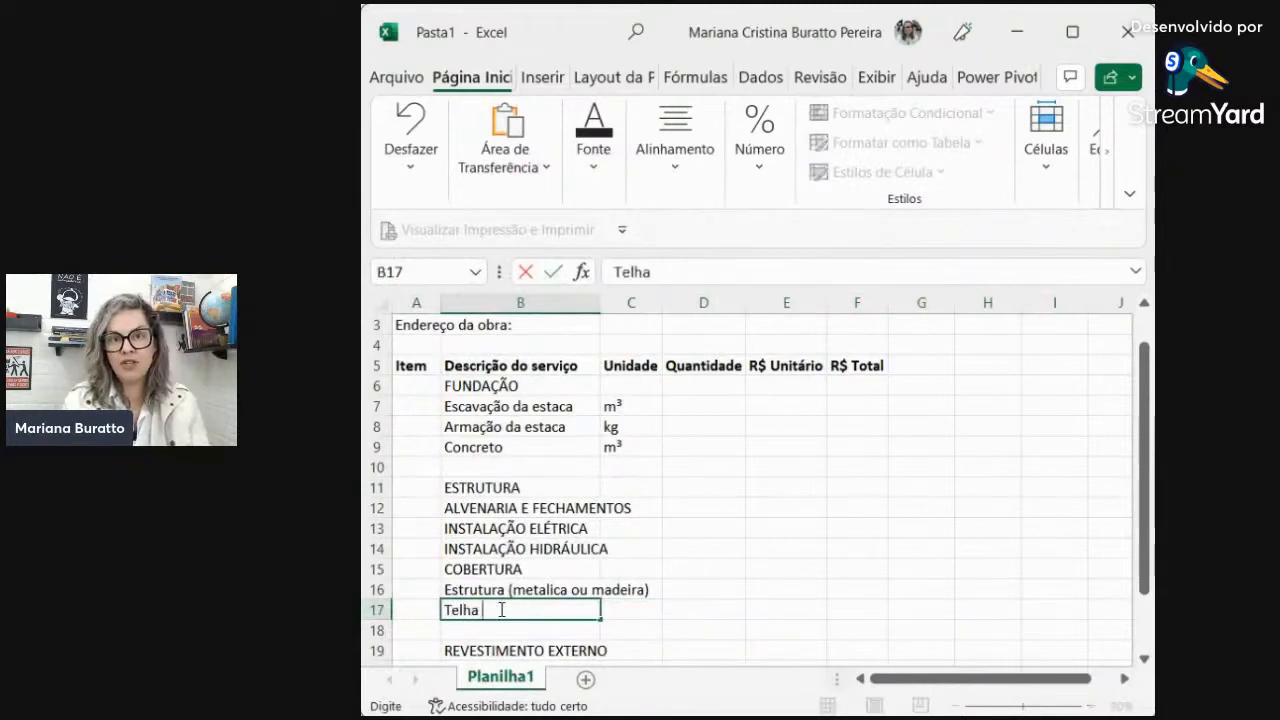
text(ceramica)
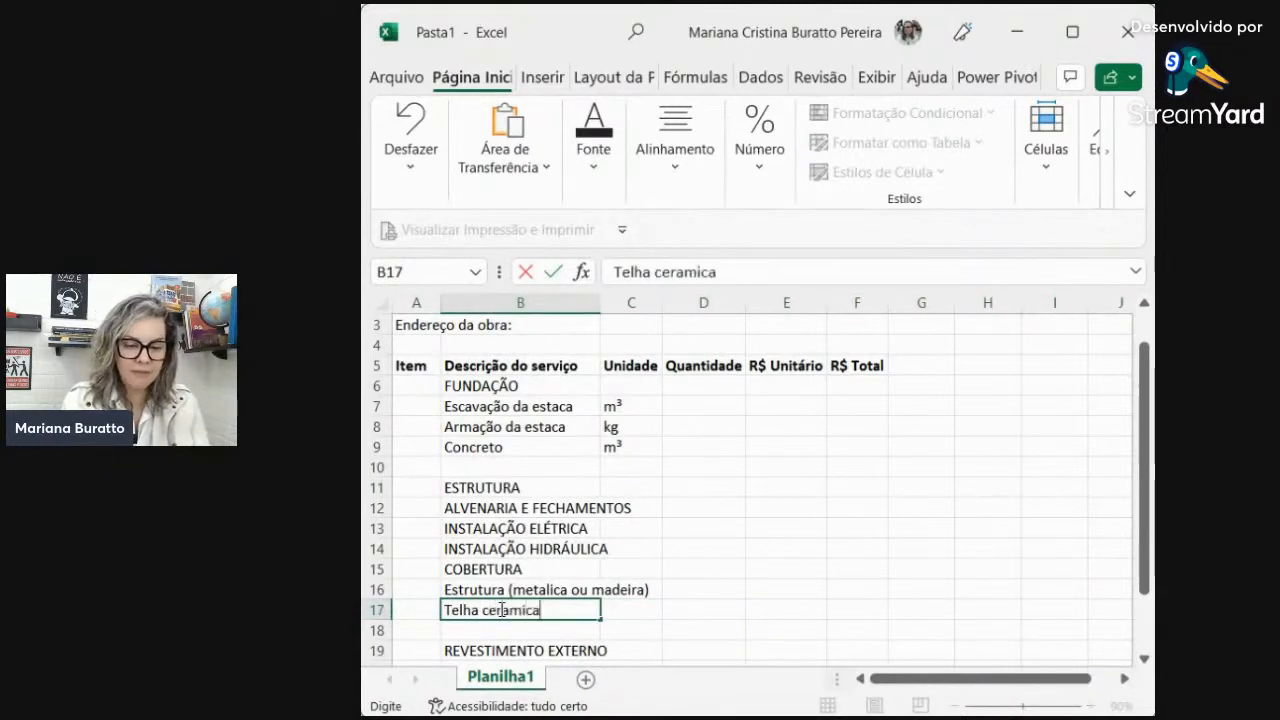
key(BackSpace)
key(BackSpace)
key(BackSpace)
key(BackSpace)
key(BackSpace)
key(BackSpace)
key(BackSpace)
key(BackSpace)
text(()
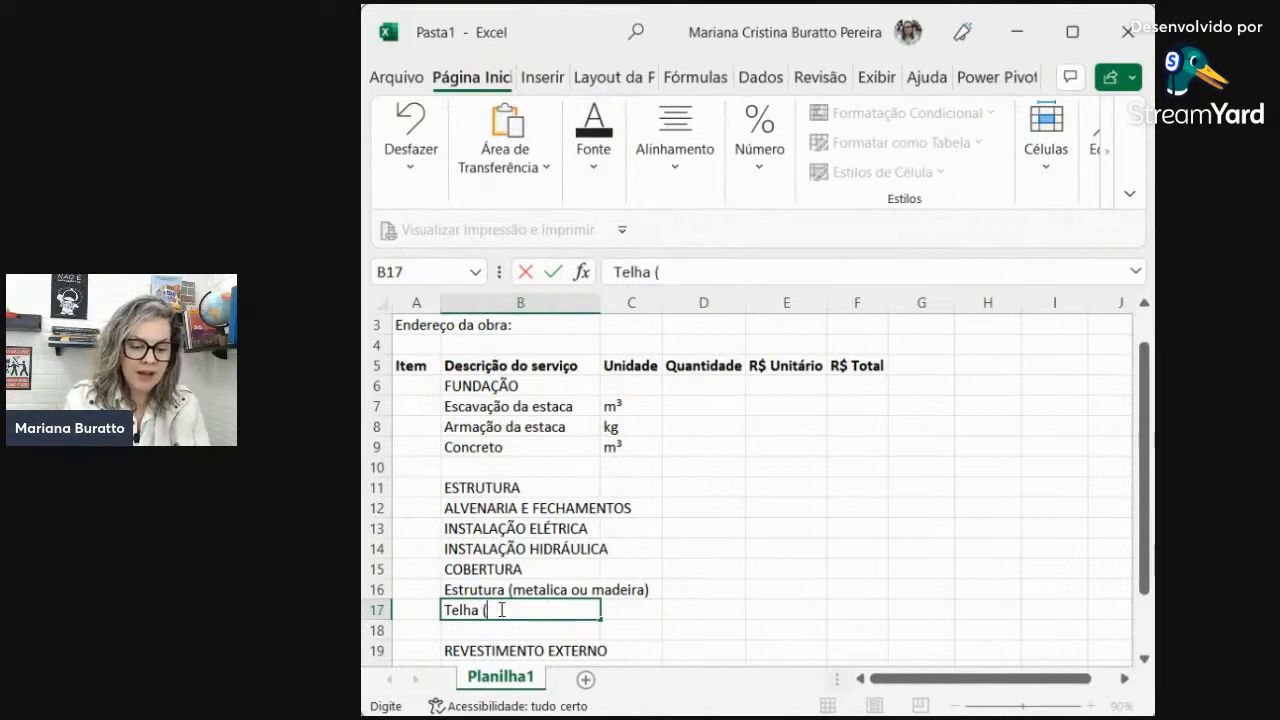
text(cerâmica)
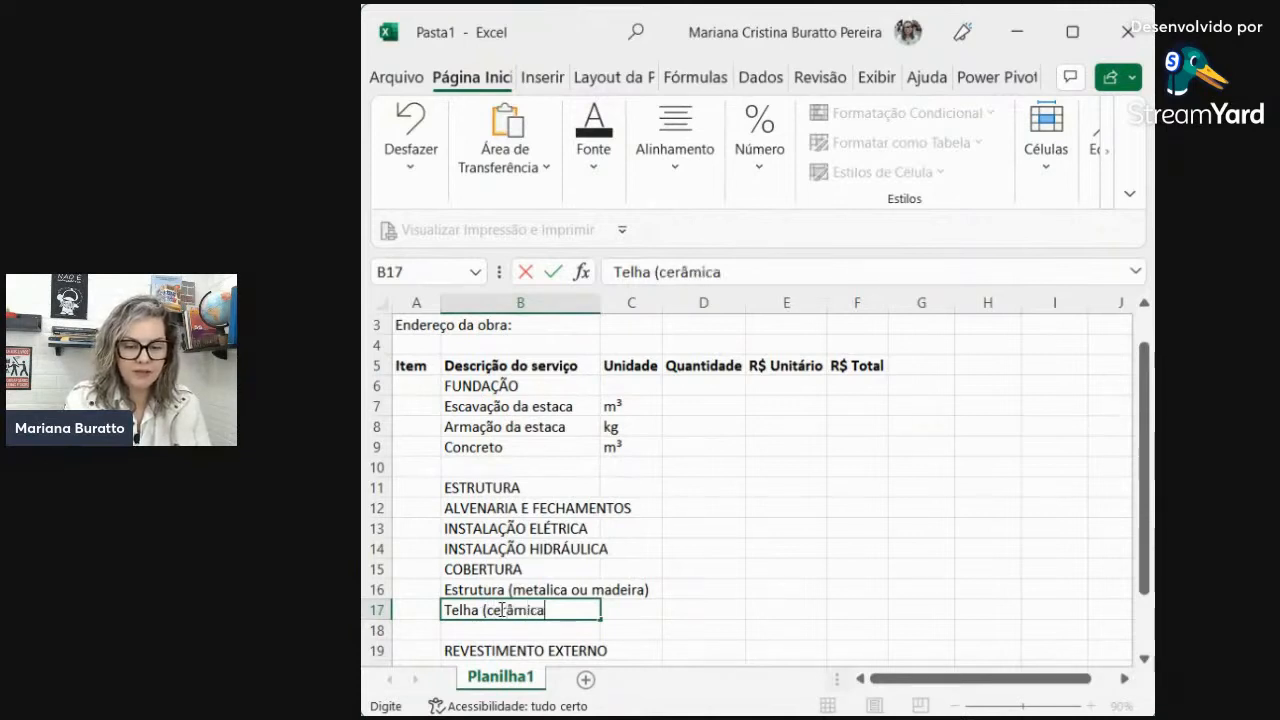
text( ou metálic)
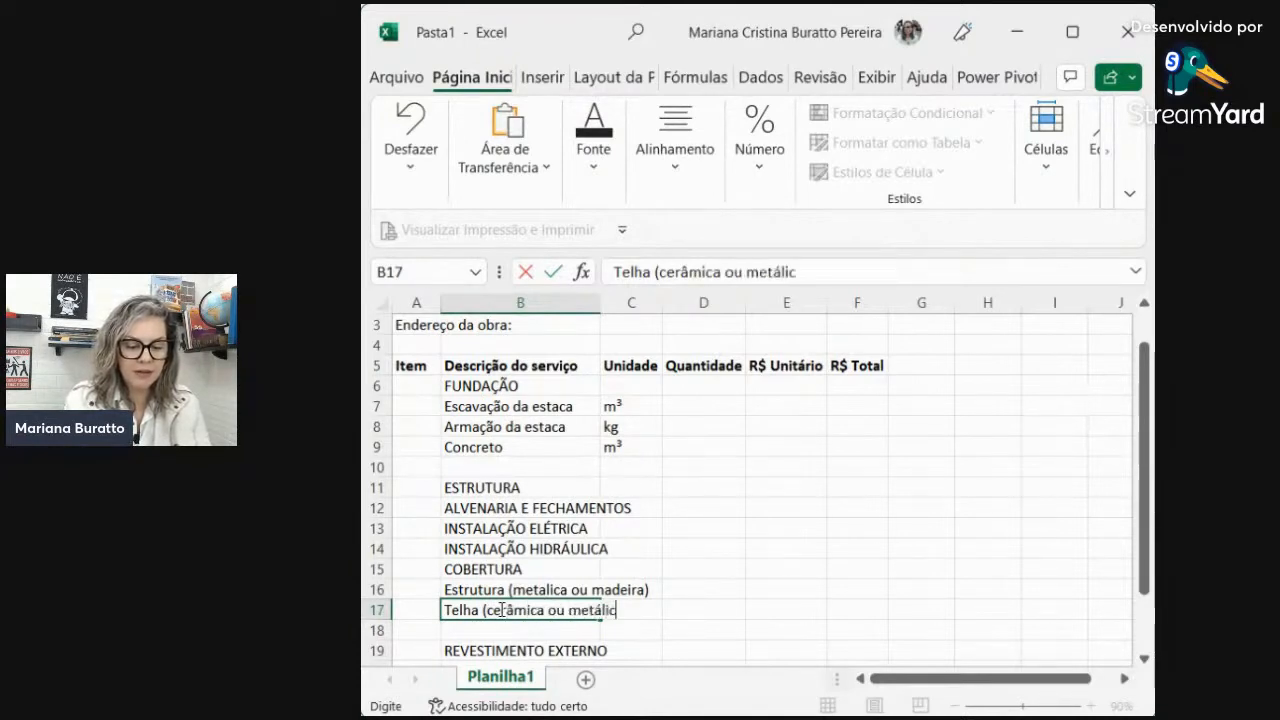
text(a ou fib)
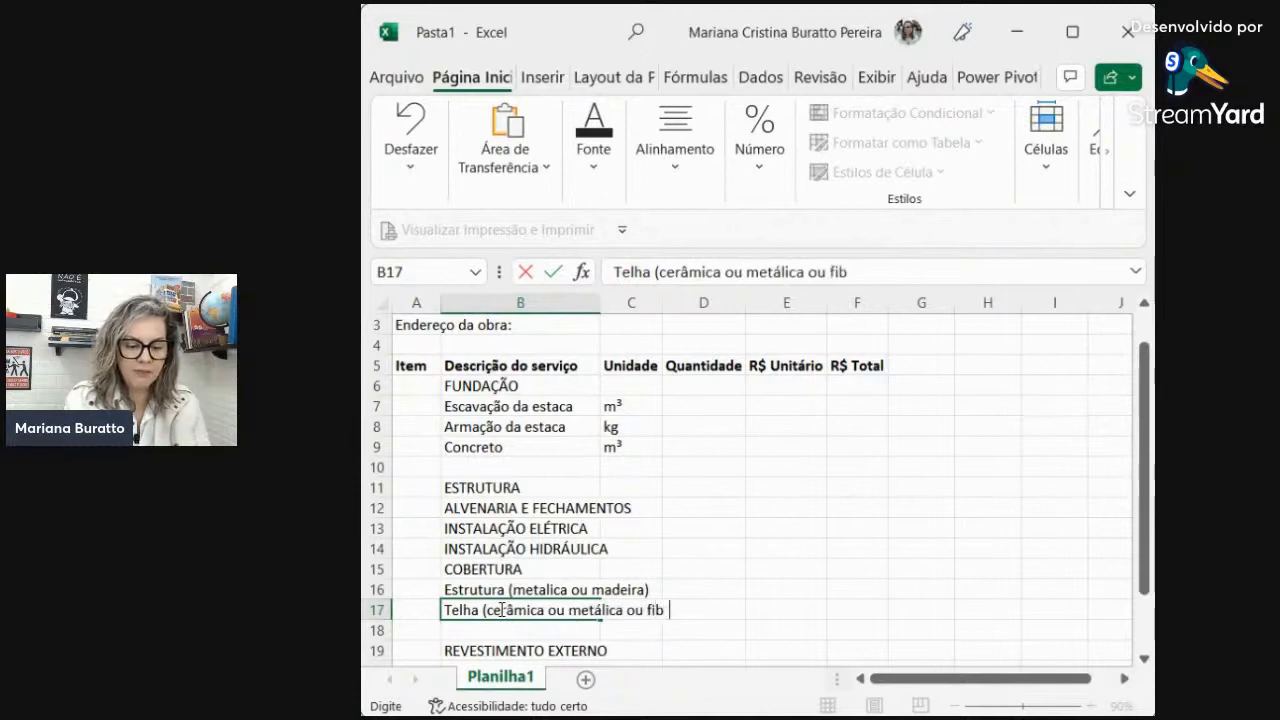
text(rocimento))
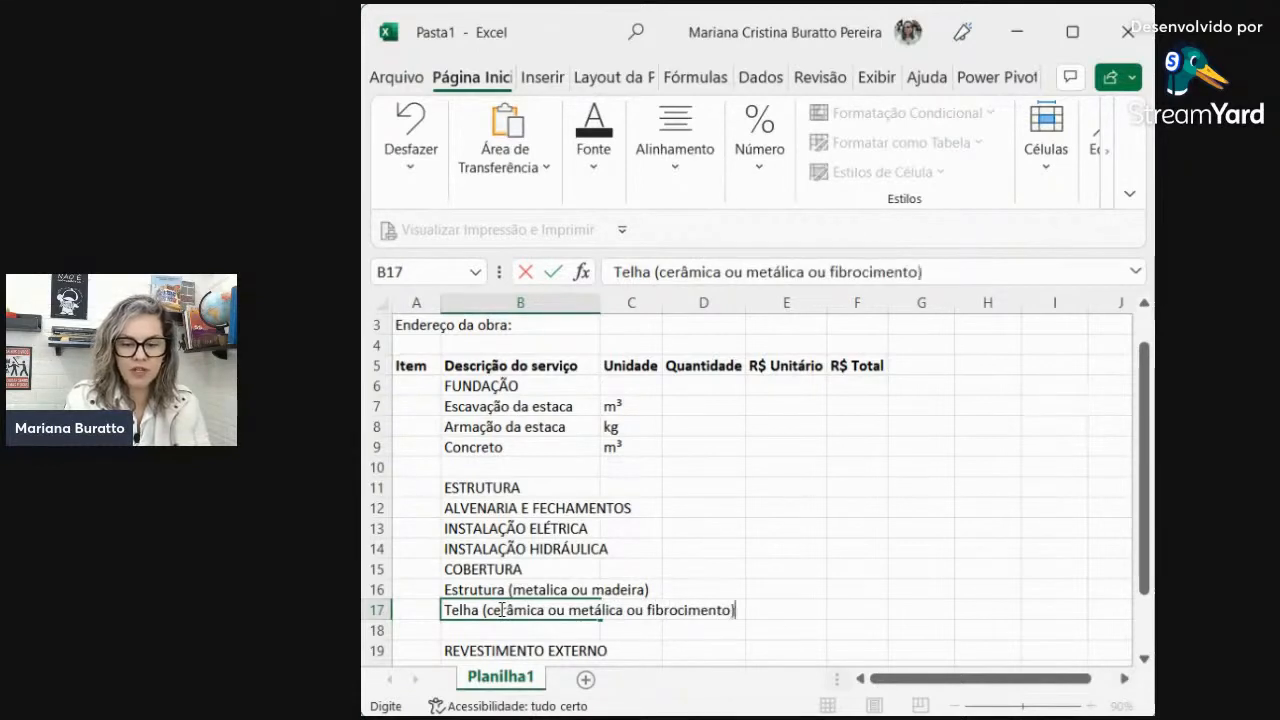
key(Return)
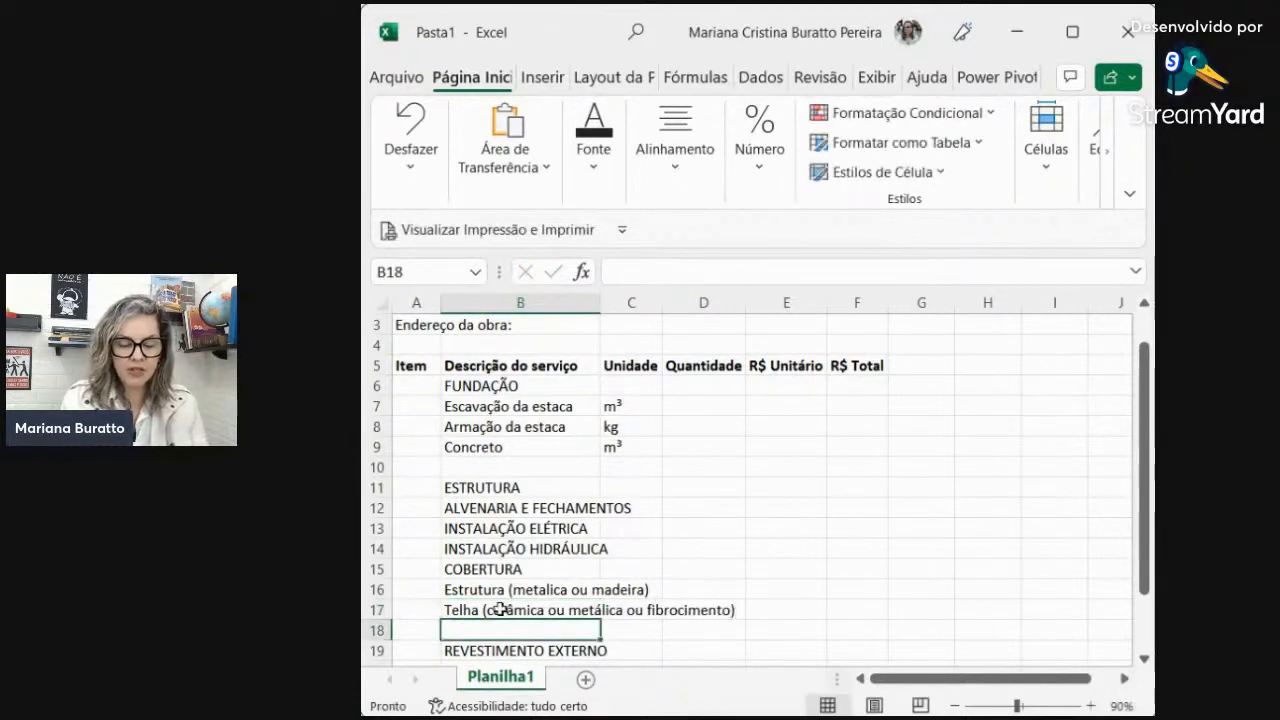
- Insert a blank row at row 18 and enter the sub-service "Calhas" in cell B18
click(378, 630)
right_click(380, 632)
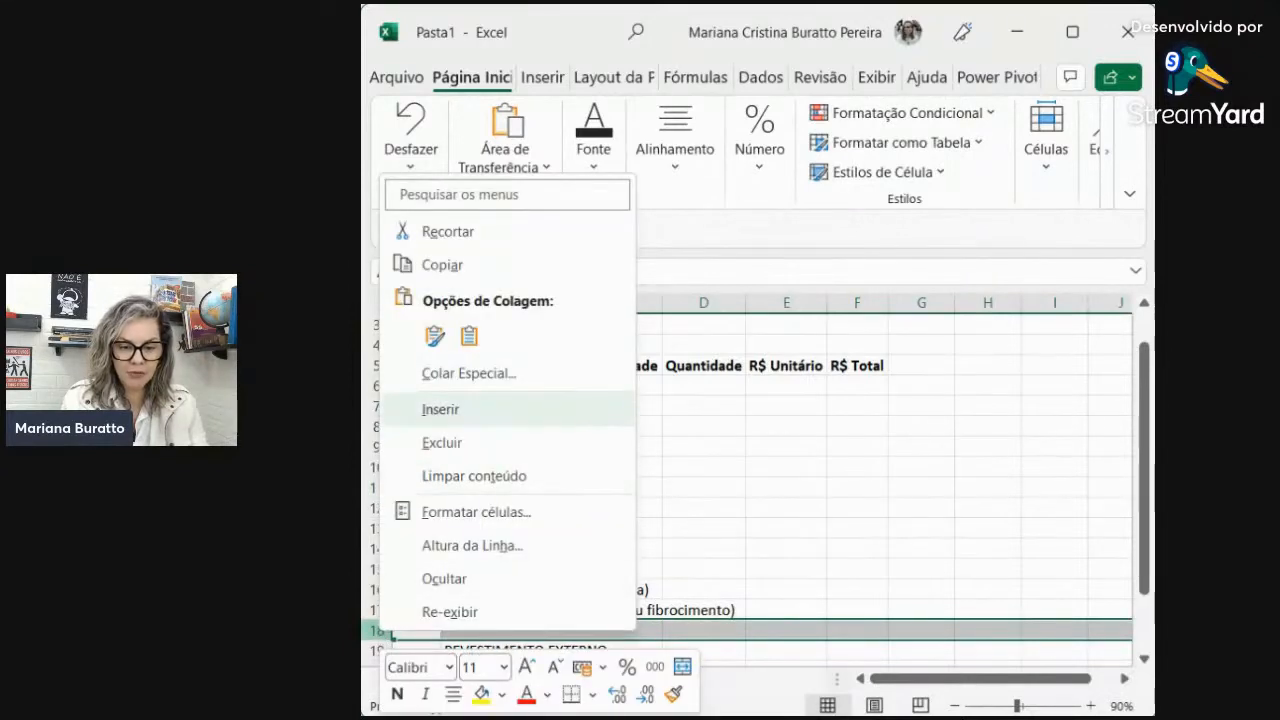
click(440, 409)
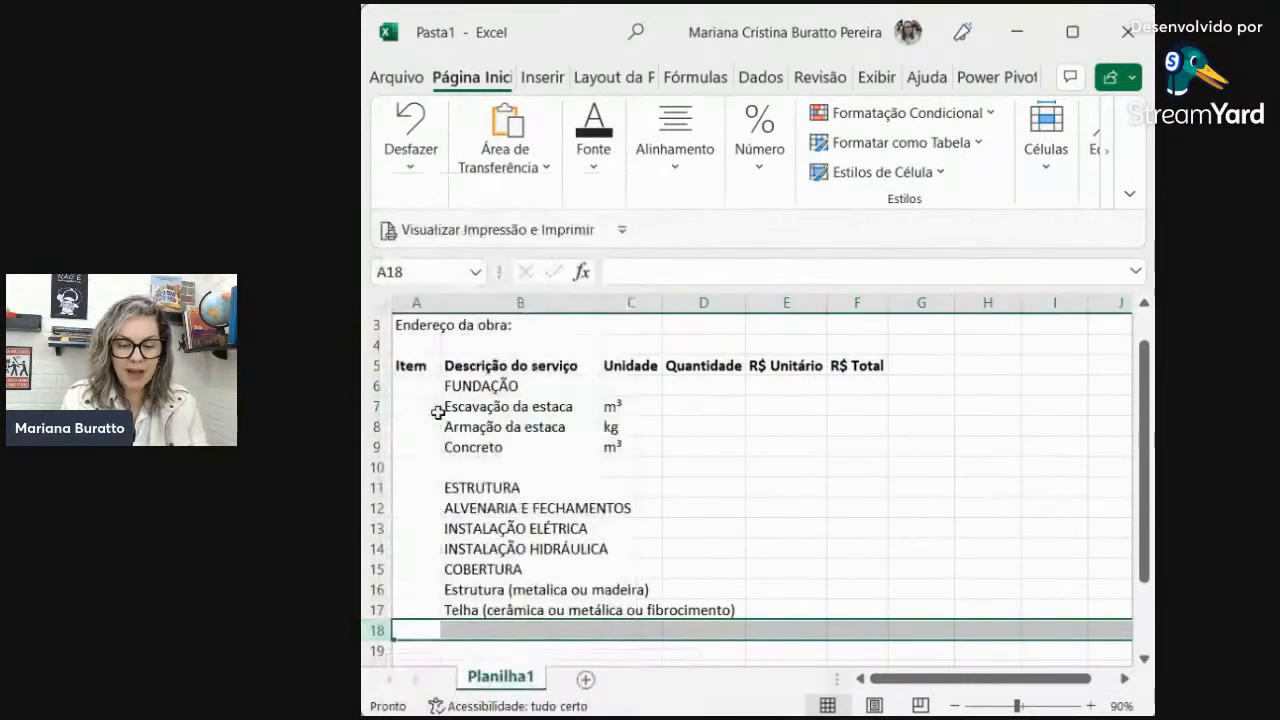
click(552, 627)
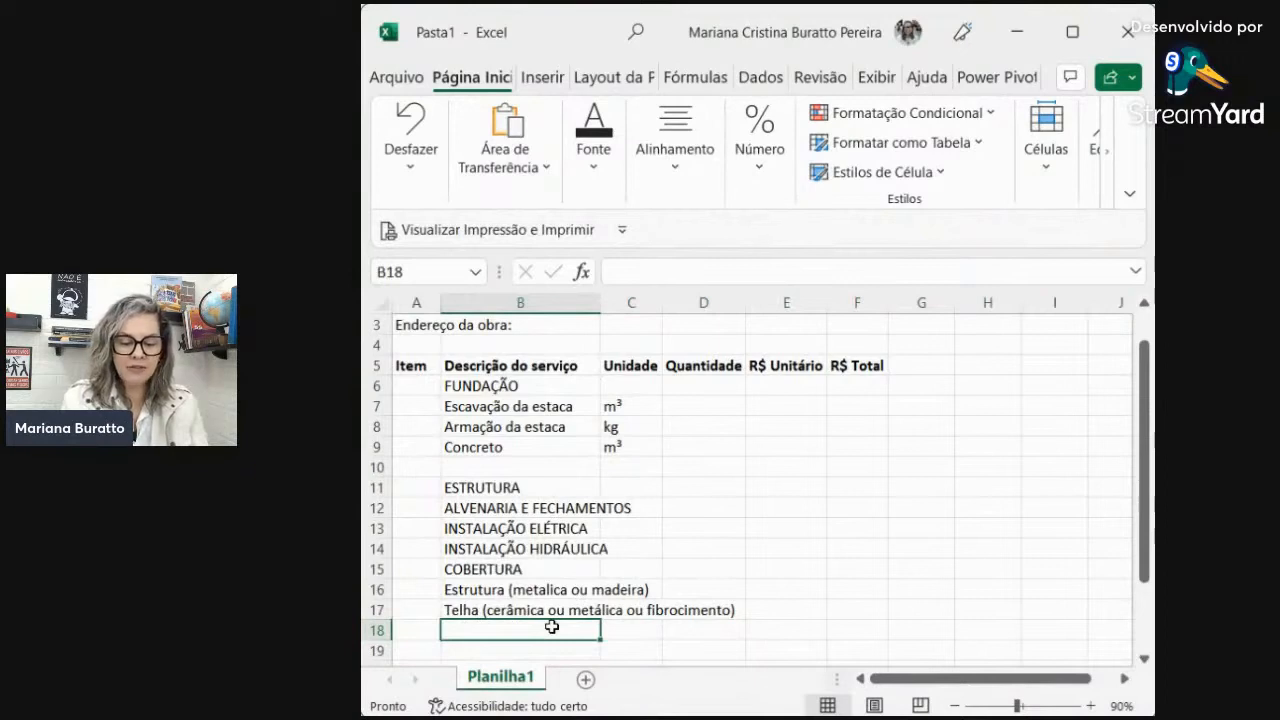
text(Calhas e r)
key(BackSpace)
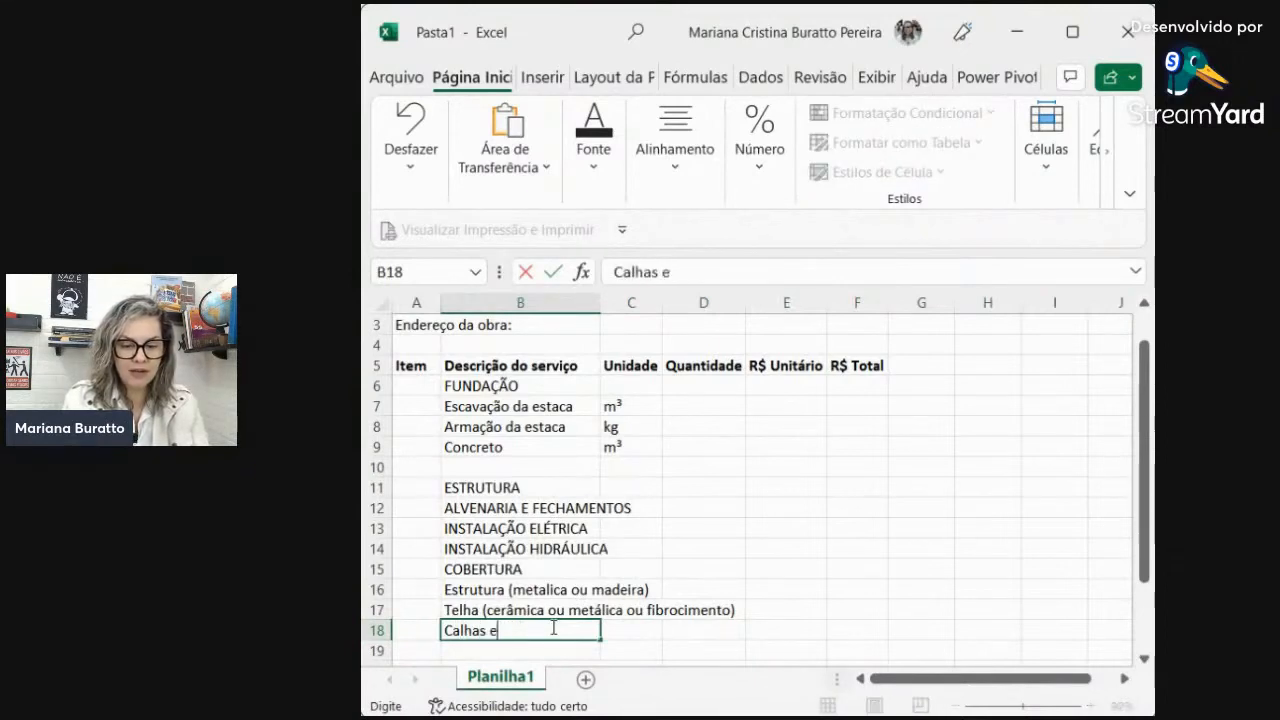
key(BackSpace)
key(BackSpace)
key(Return)
- Enter the sub-service "Rufos" in cell B19, below Calhas
text(ru)
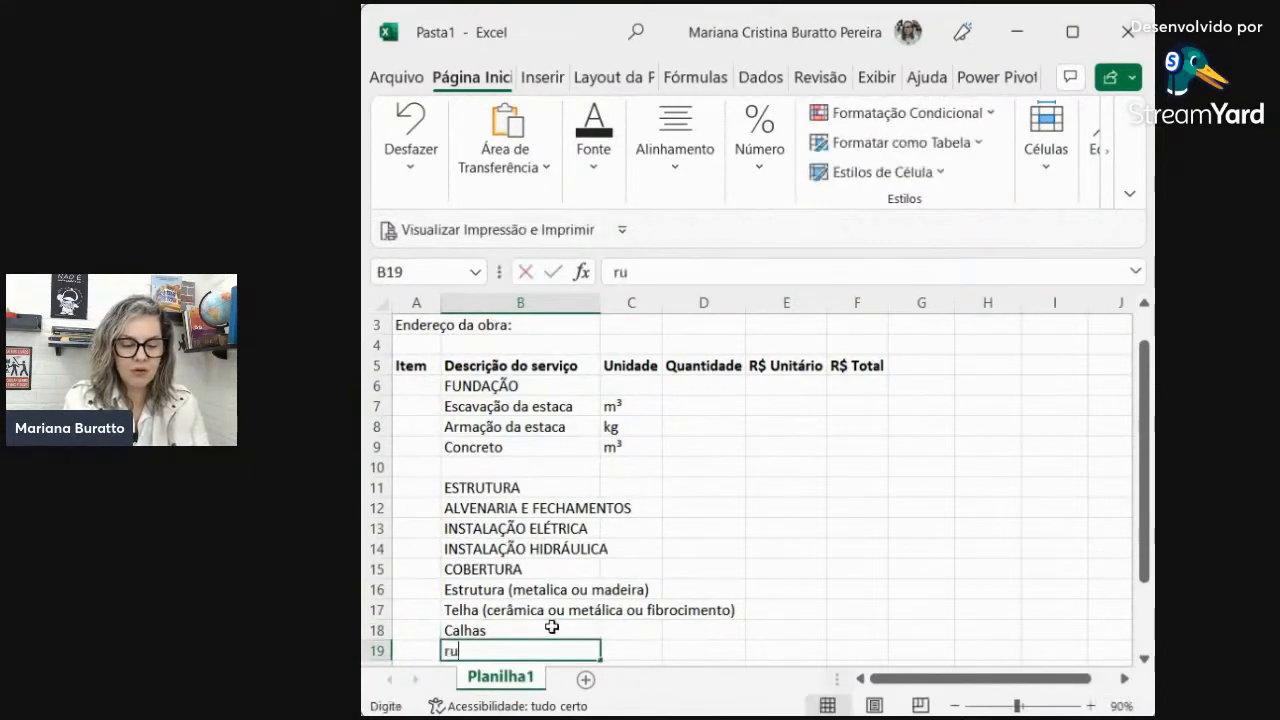
text(fo)
key(BackSpace)
key(BackSpace)
key(BackSpace)
key(BackSpace)
text(R)
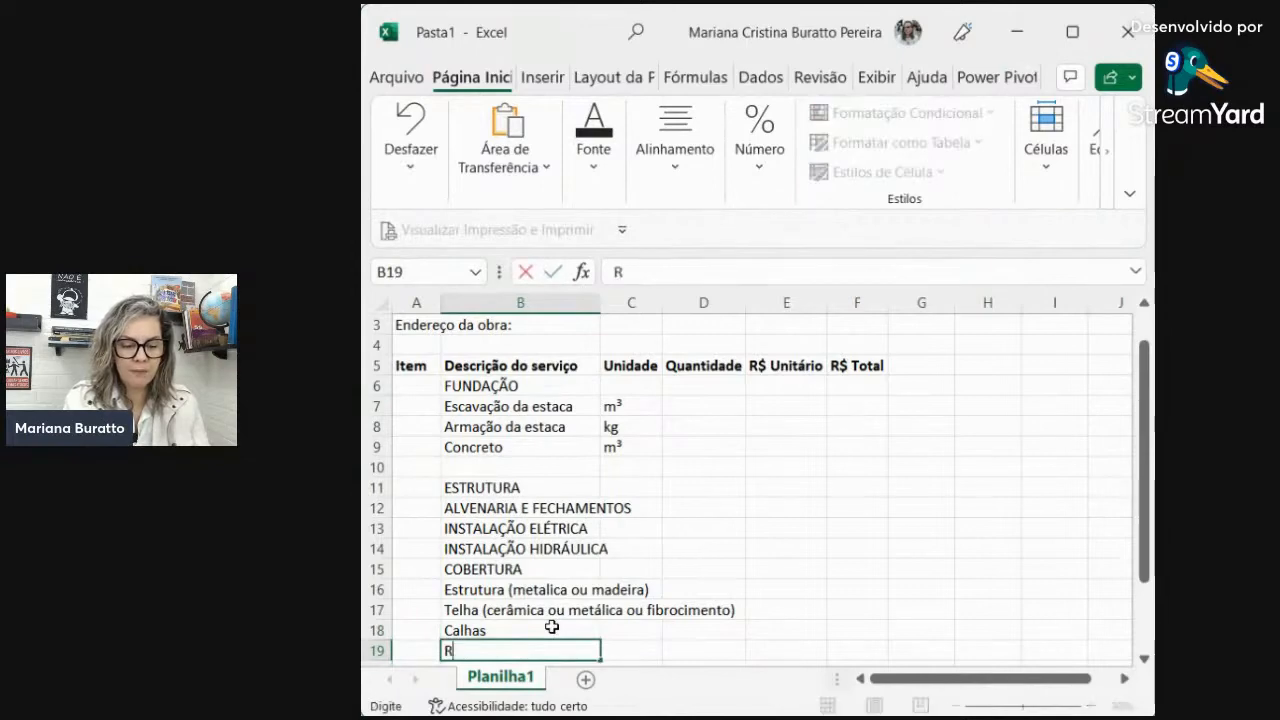
text(ufos)
key(Return)
text(REVESTIMENTO EXTERNO)
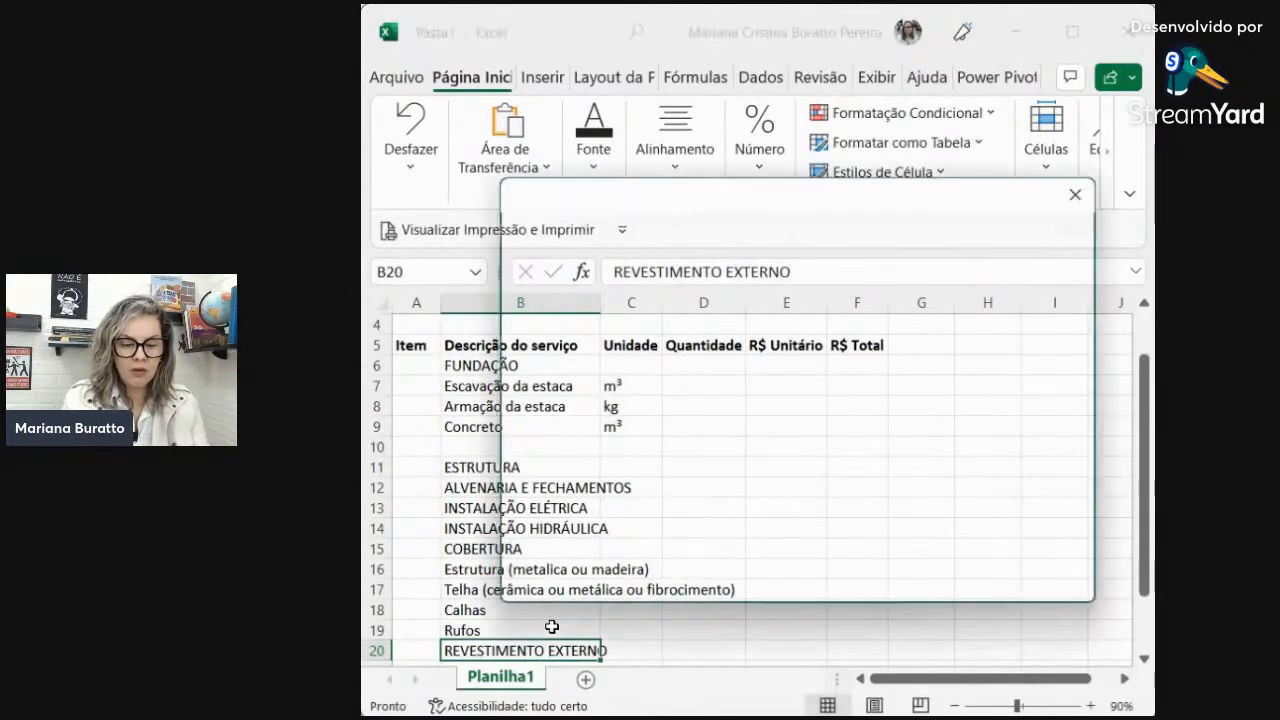
click(1053, 551)
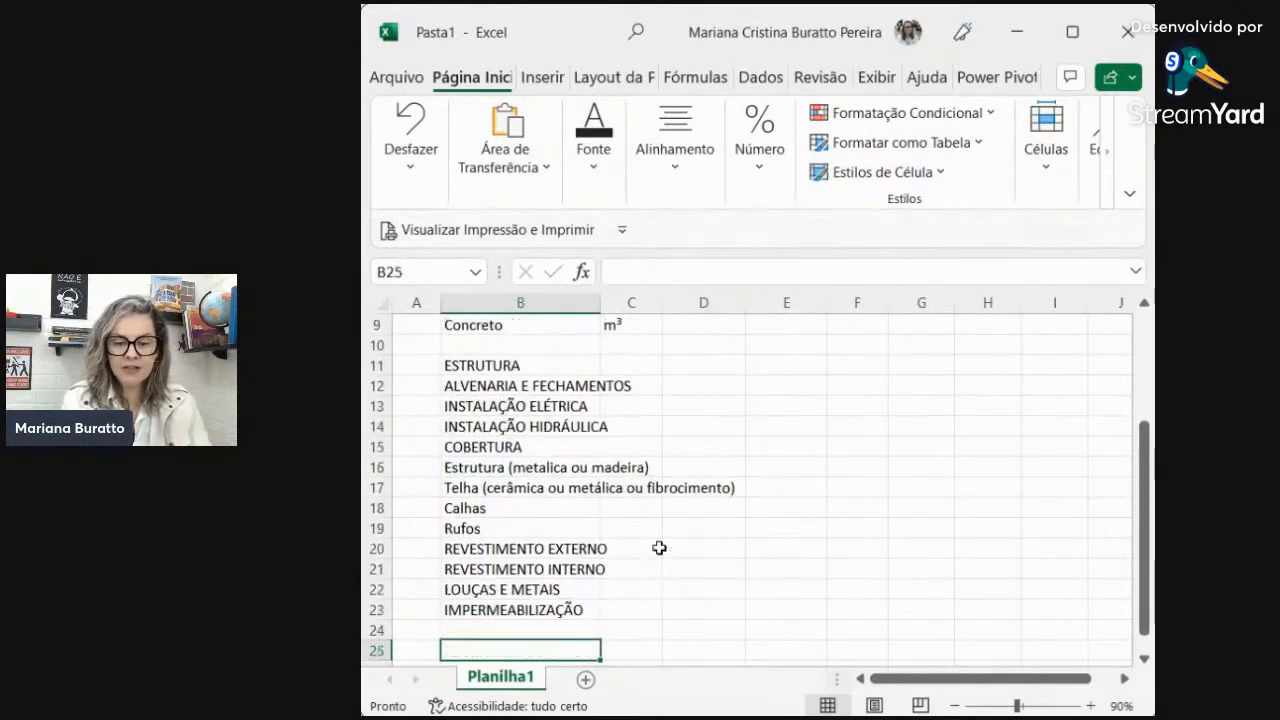
- Enter the unit "m" for Calhas in C18 and for Rufos in C19
key(Up)
key(Up)
key(Up)
key(Up)
key(Up)
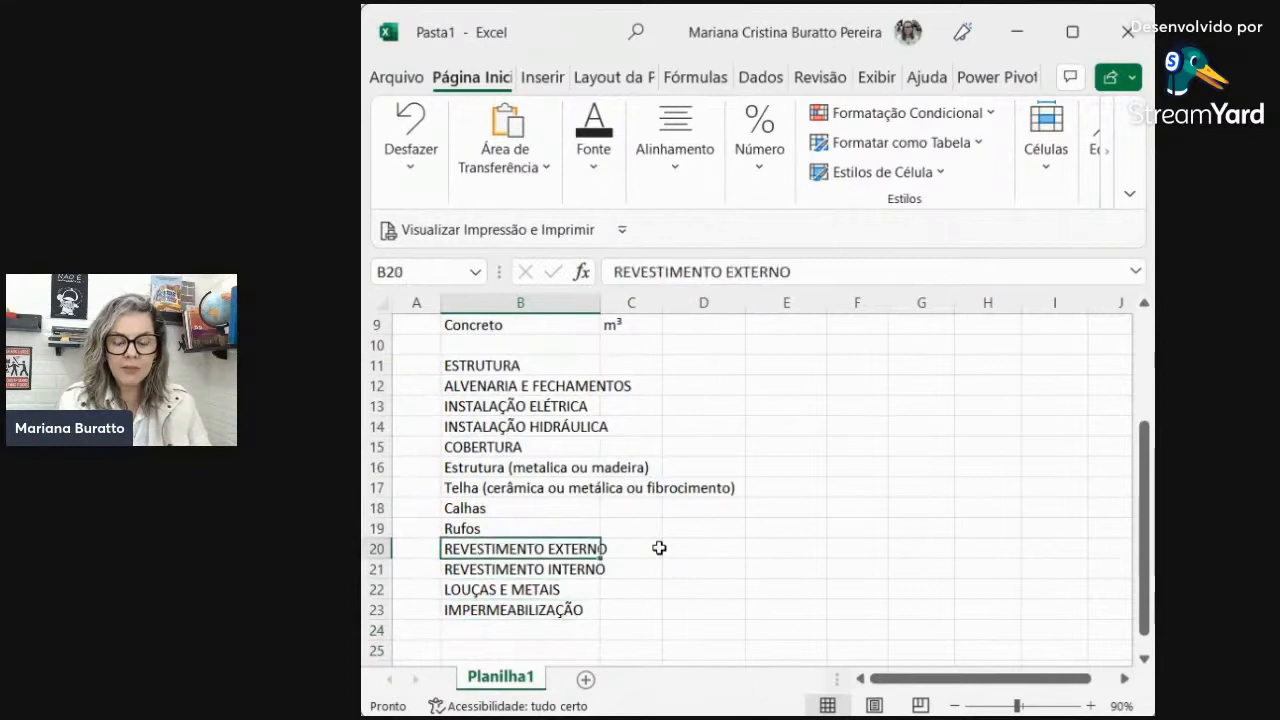
key(Up)
key(Up)
key(Up)
key(Up)
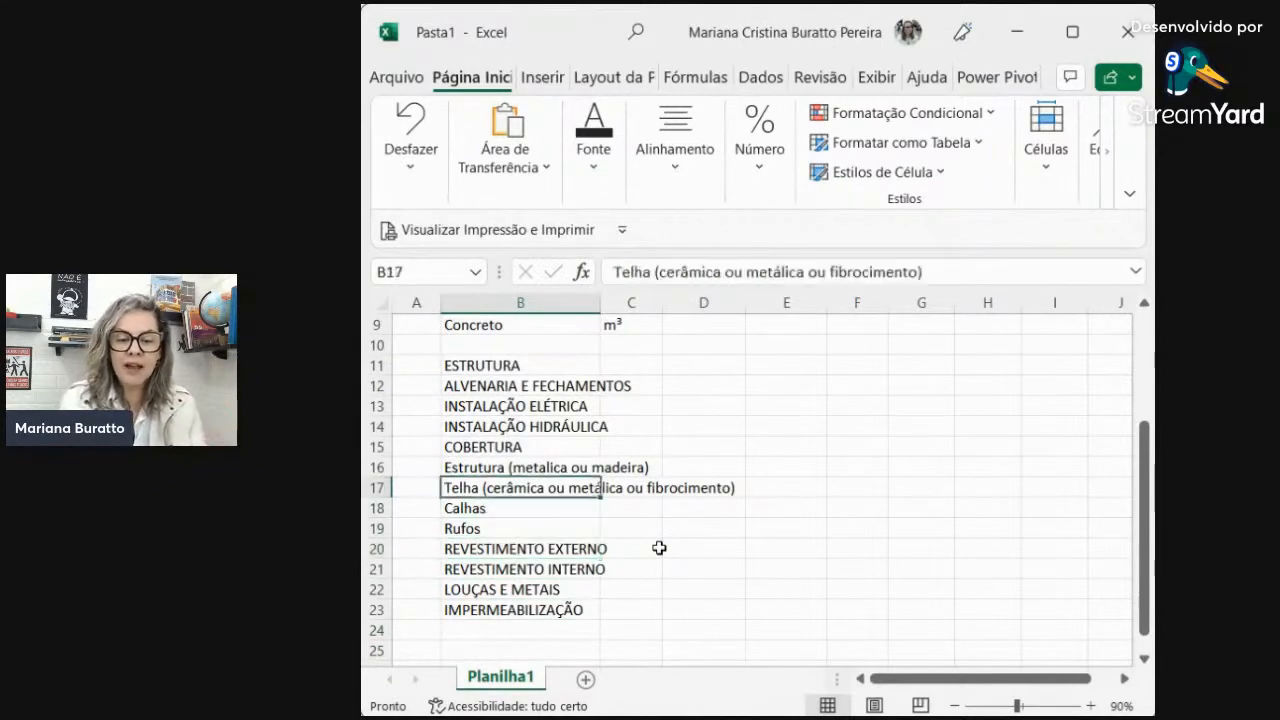
key(Right)
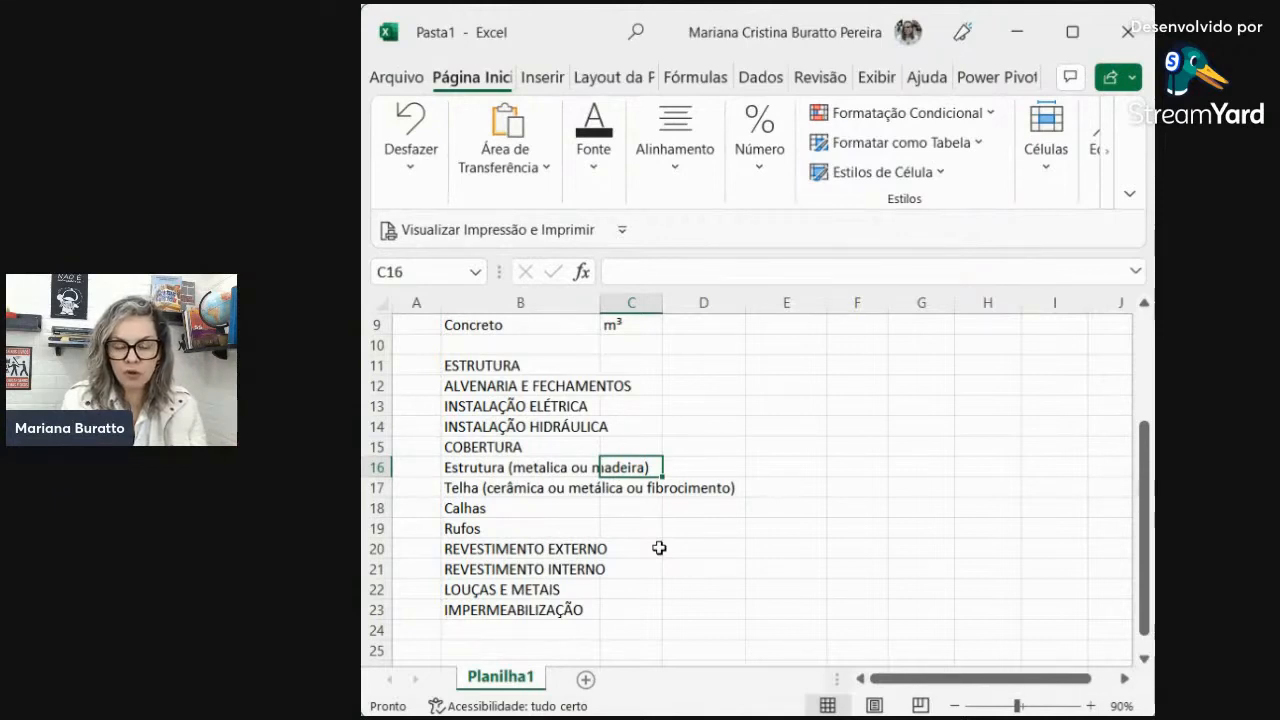
key(Down)
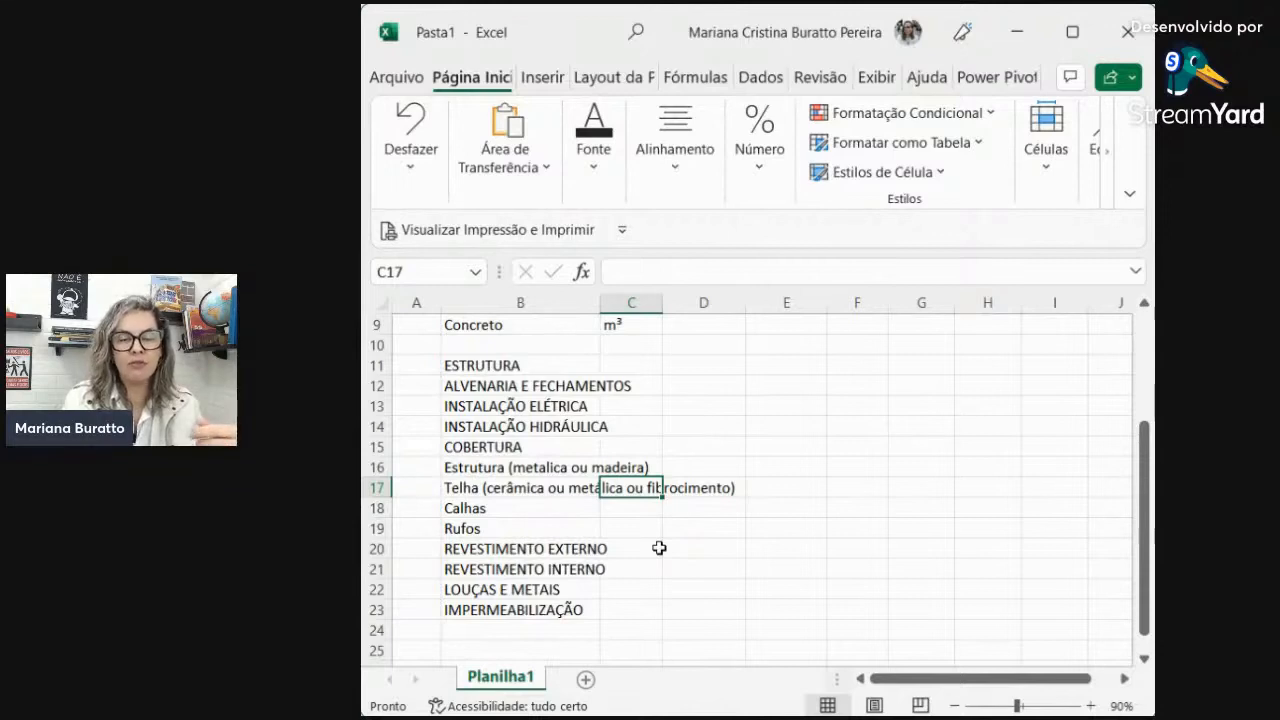
key(Down)
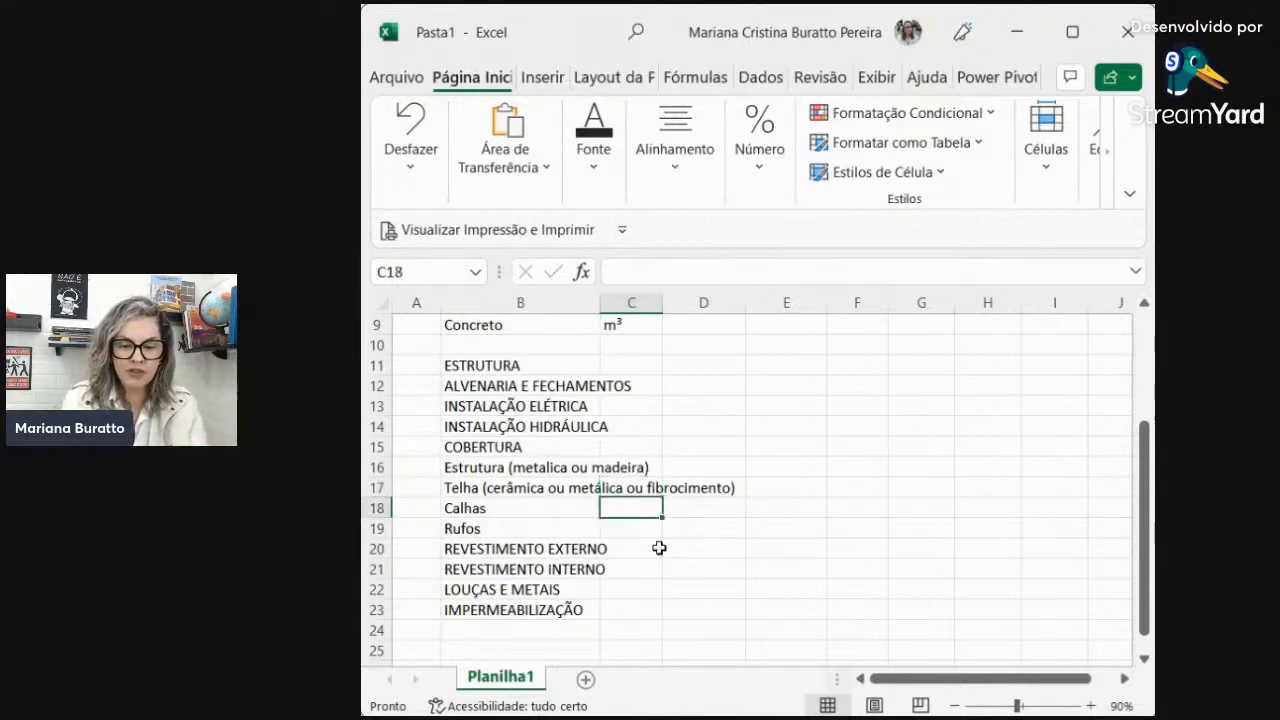
text(m)
key(Return)
text(m)
key(Up)
- Go back over the unit column to the FUNDAÇÃO services and select the Quantidade cell D7 of Escavação da estaca
key(Up)
key(Up)
key(Up)
key(Up)
key(Up)
key(Up)
key(Up)
key(Up)
key(Up)
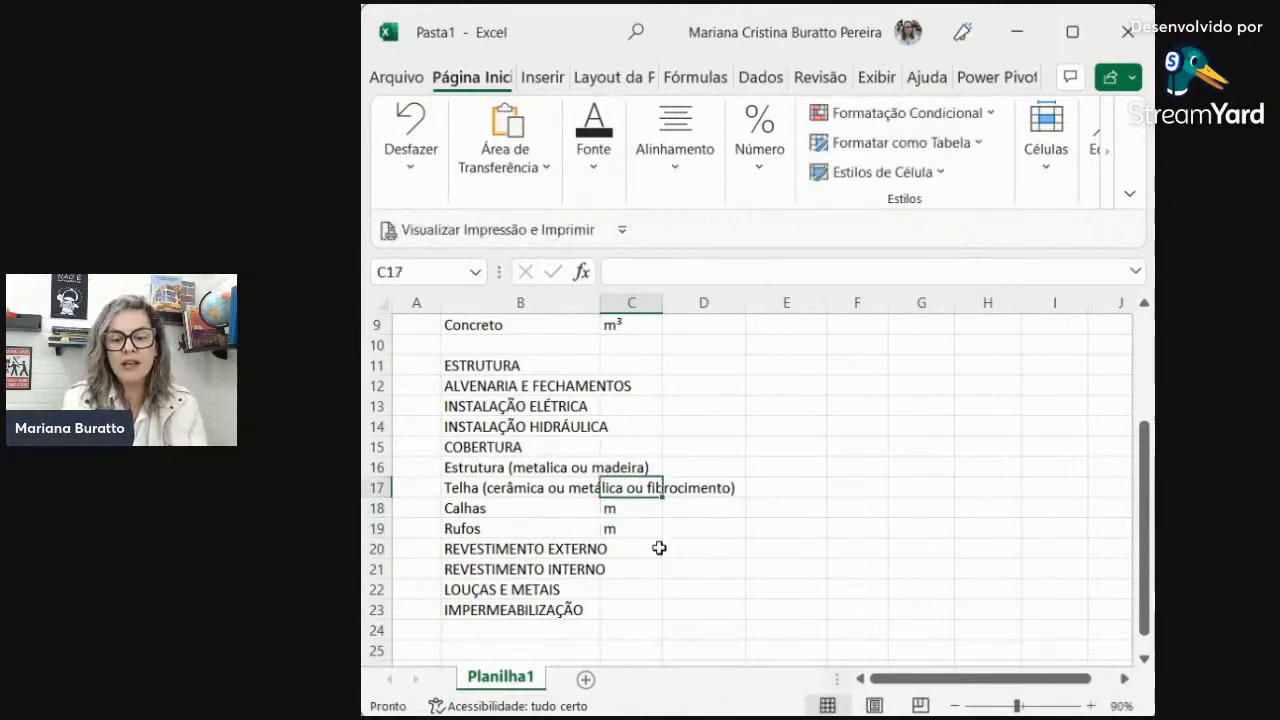
key(Up)
key(Up)
key(Up)
key(Up)
key(Up)
key(Up)
key(Up)
key(Up)
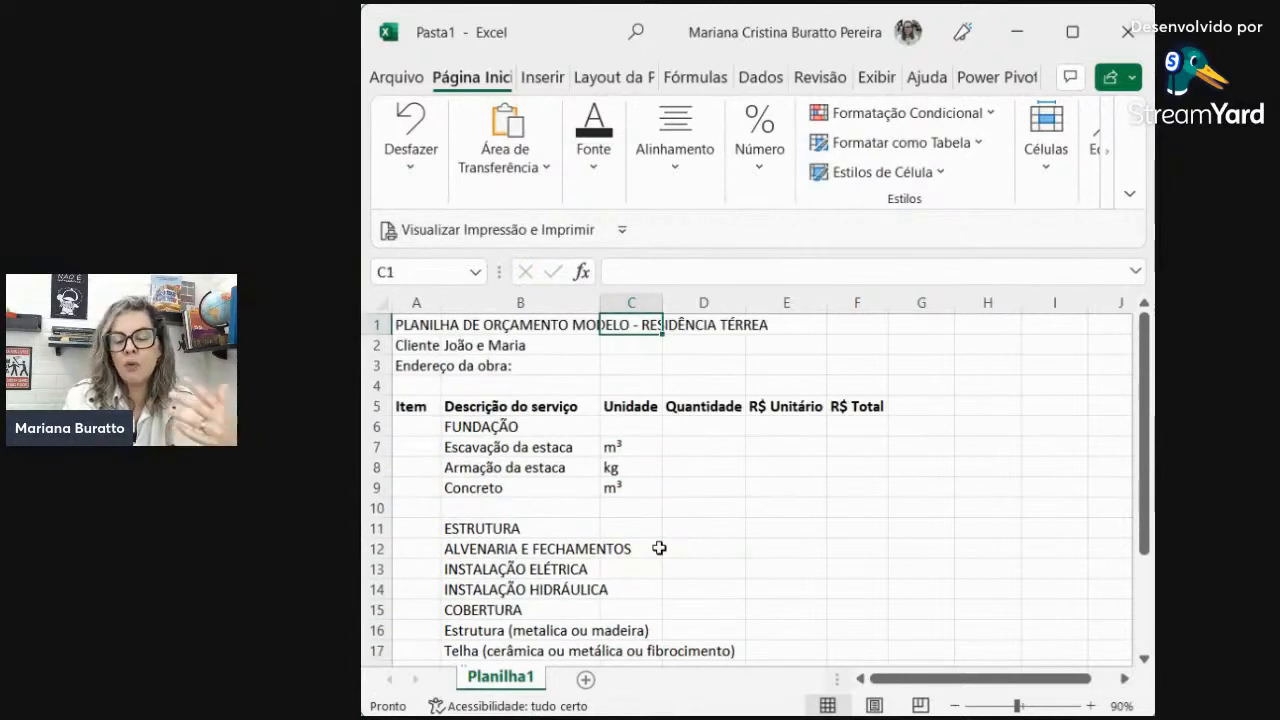
key(Down)
key(Down)
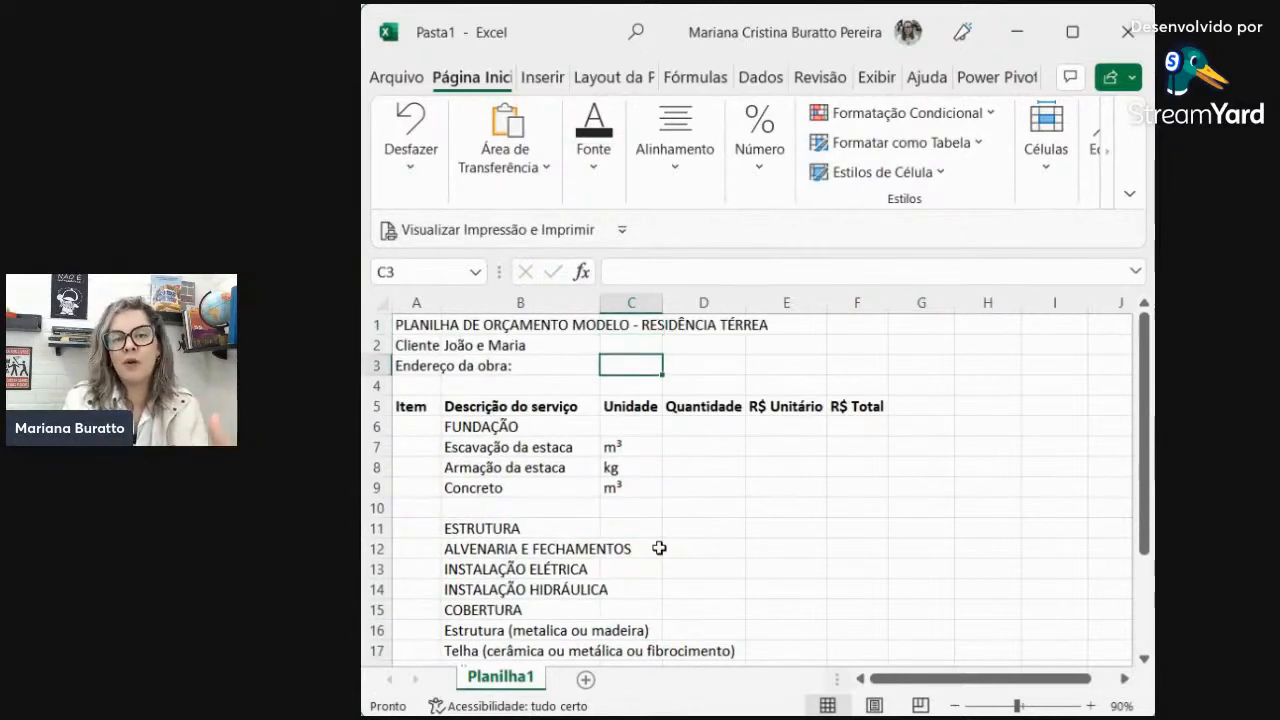
key(Down)
key(Down)
key(Down)
key(Down)
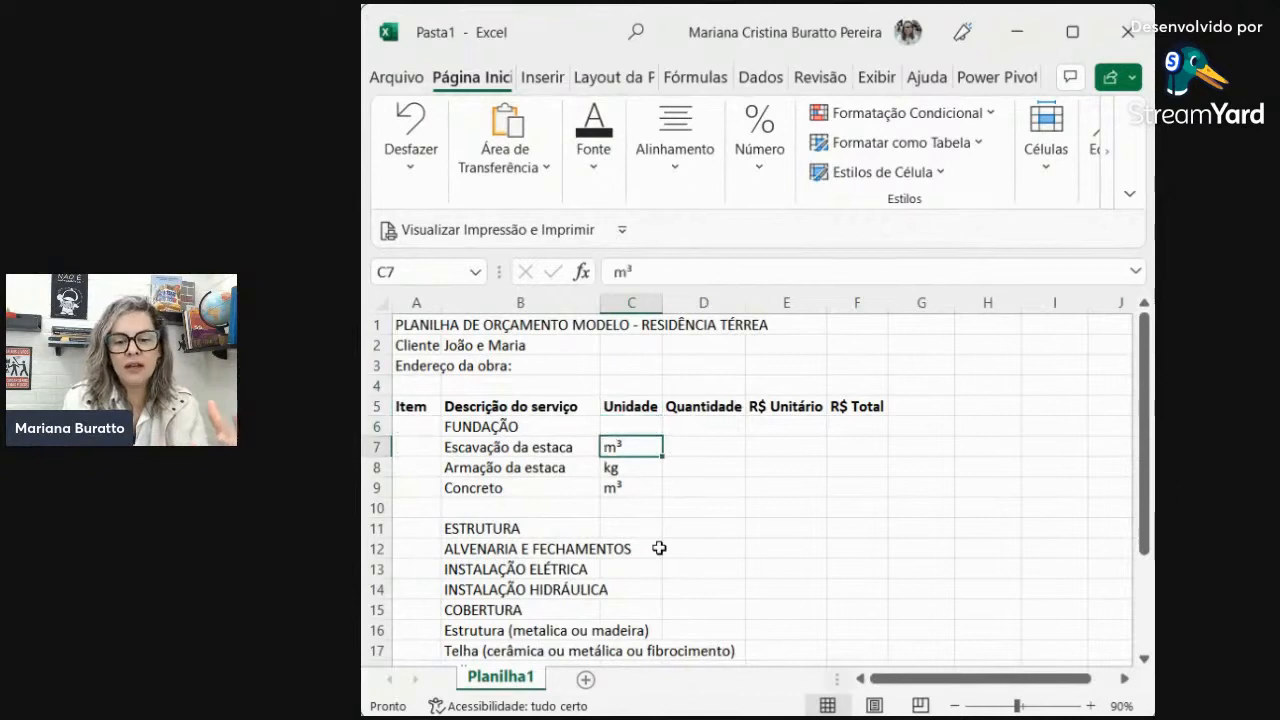
key(Right)
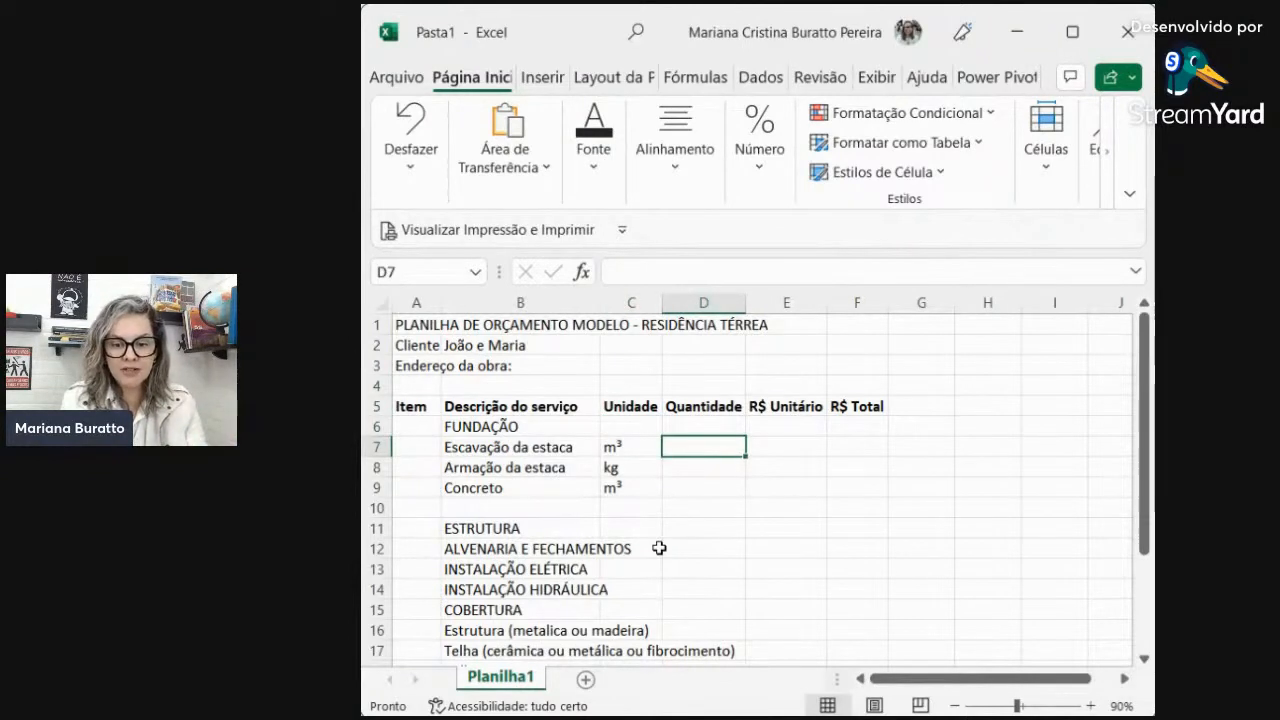
- Enter a formula in the R$ Total cell F7 of Escavação da estaca multiplying Quantidade by R$ Unitário, =D7*E7
key(Right)
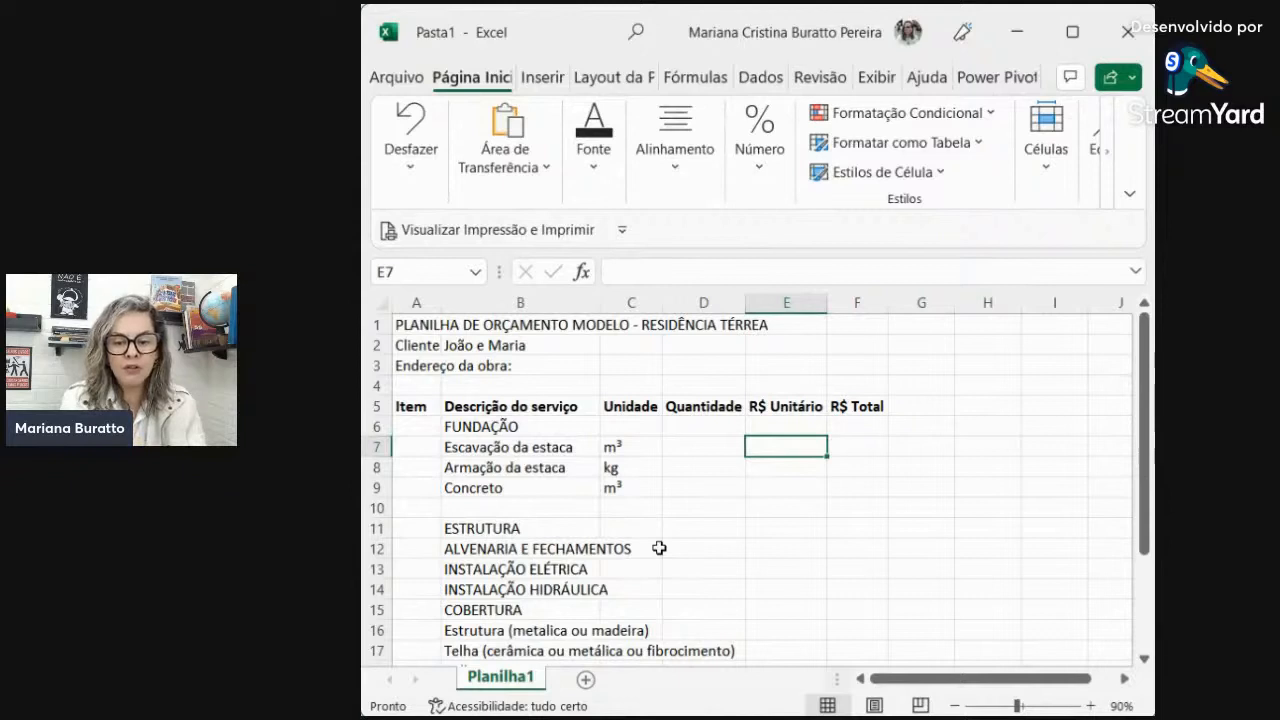
key(Right)
key(Left)
key(Up)
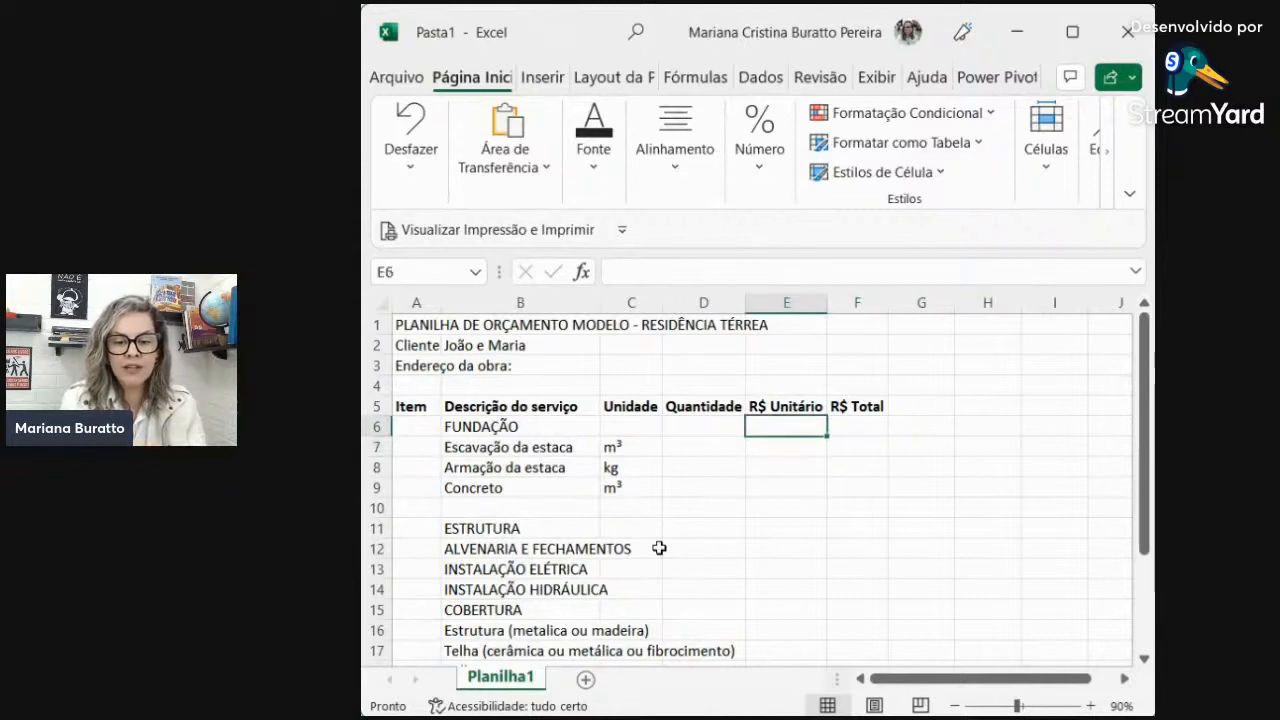
key(Down)
key(Right)
text(=)
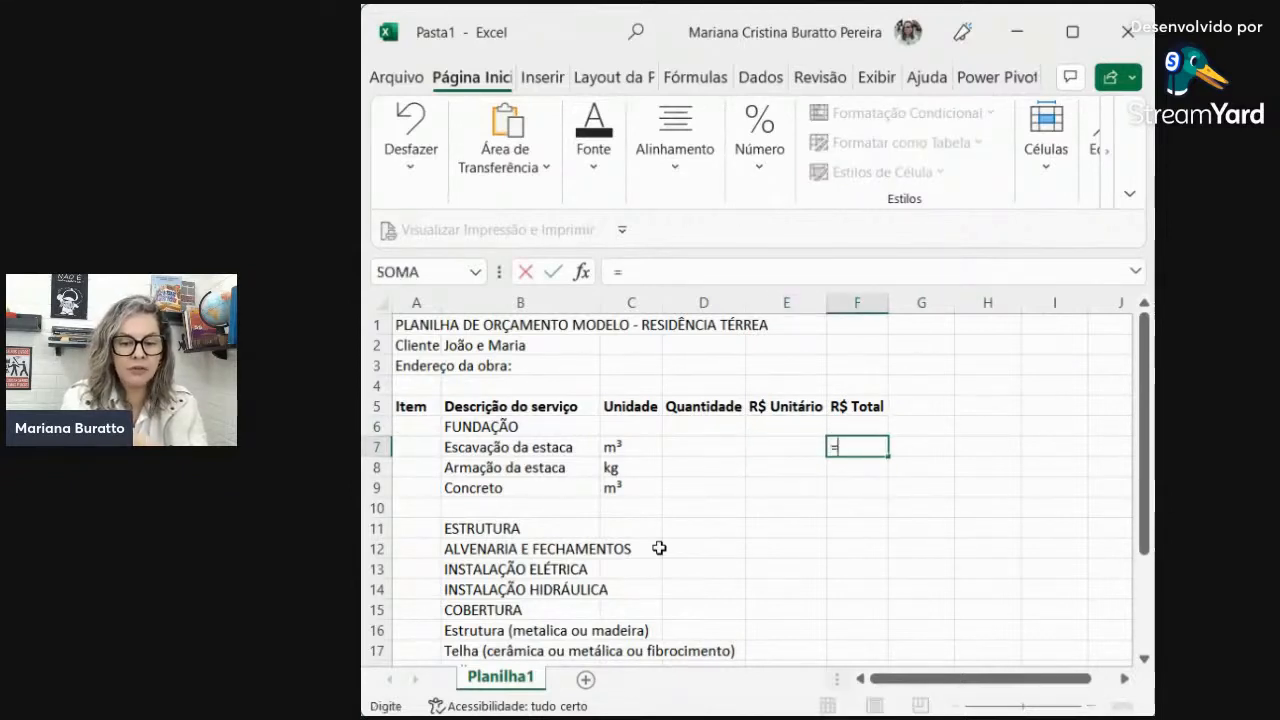
key(Left)
key(Left)
text(*)
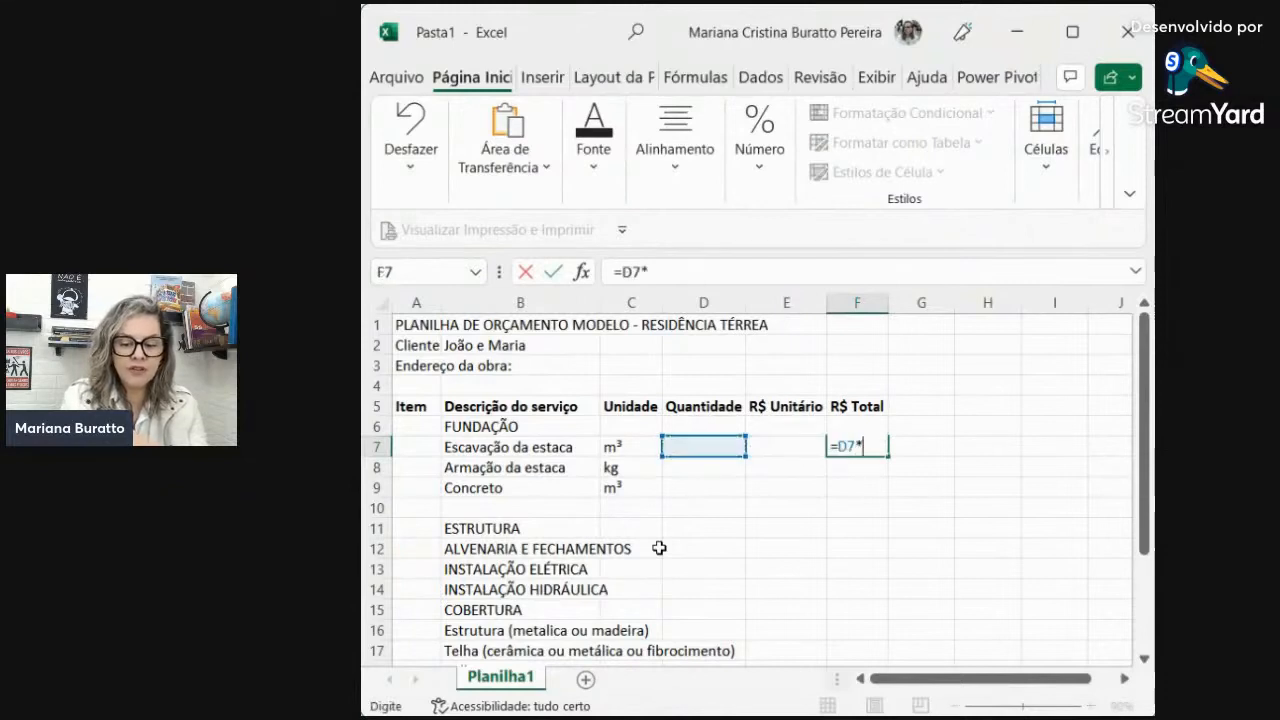
key(Left)
key(Return)
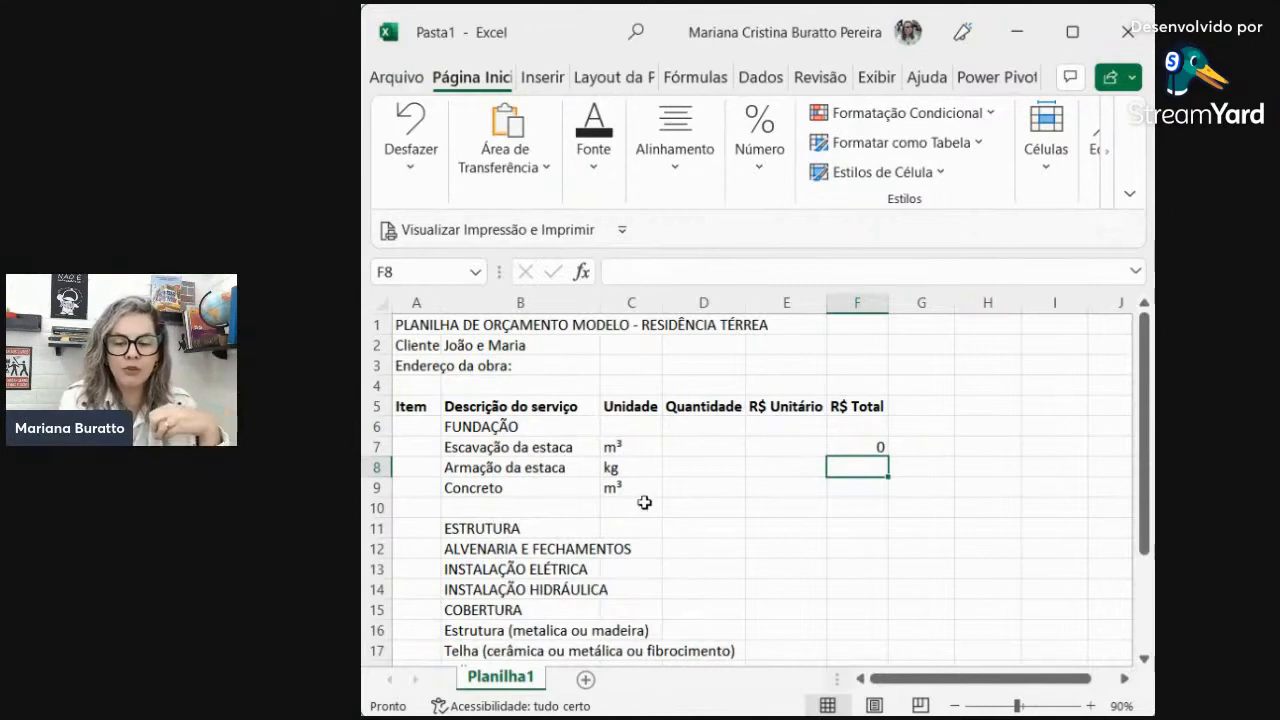
- Insert a blank column between R$ Unitário and R$ Total
click(854, 300)
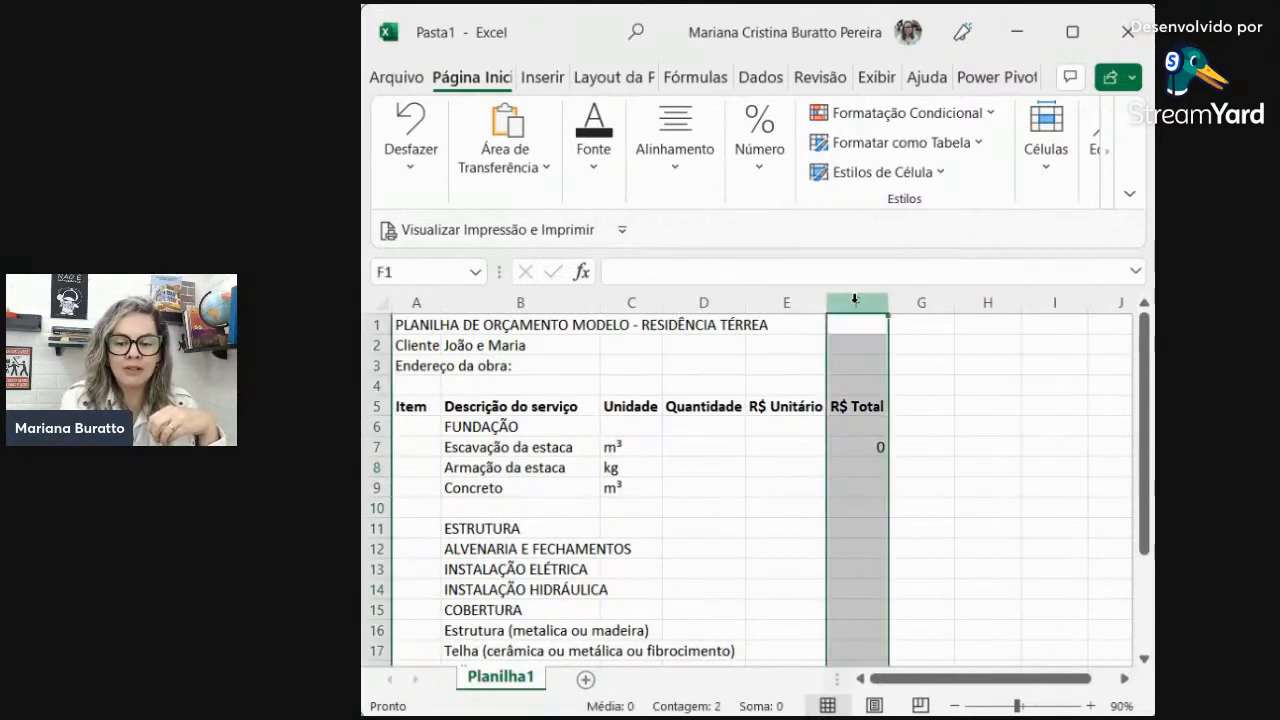
right_click(854, 300)
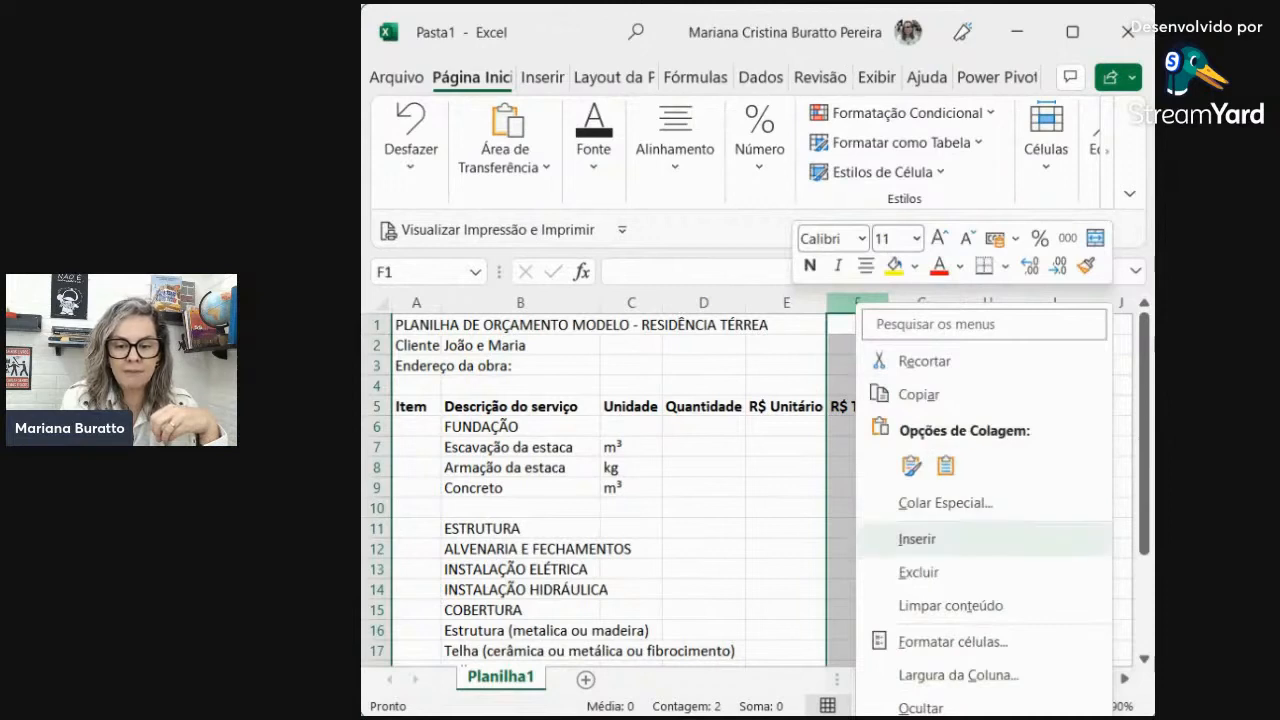
click(946, 539)
- Enter the subheadings "R$ Material" in E6 and "Mão de obra" in F6, below R$ Unitário
click(787, 425)
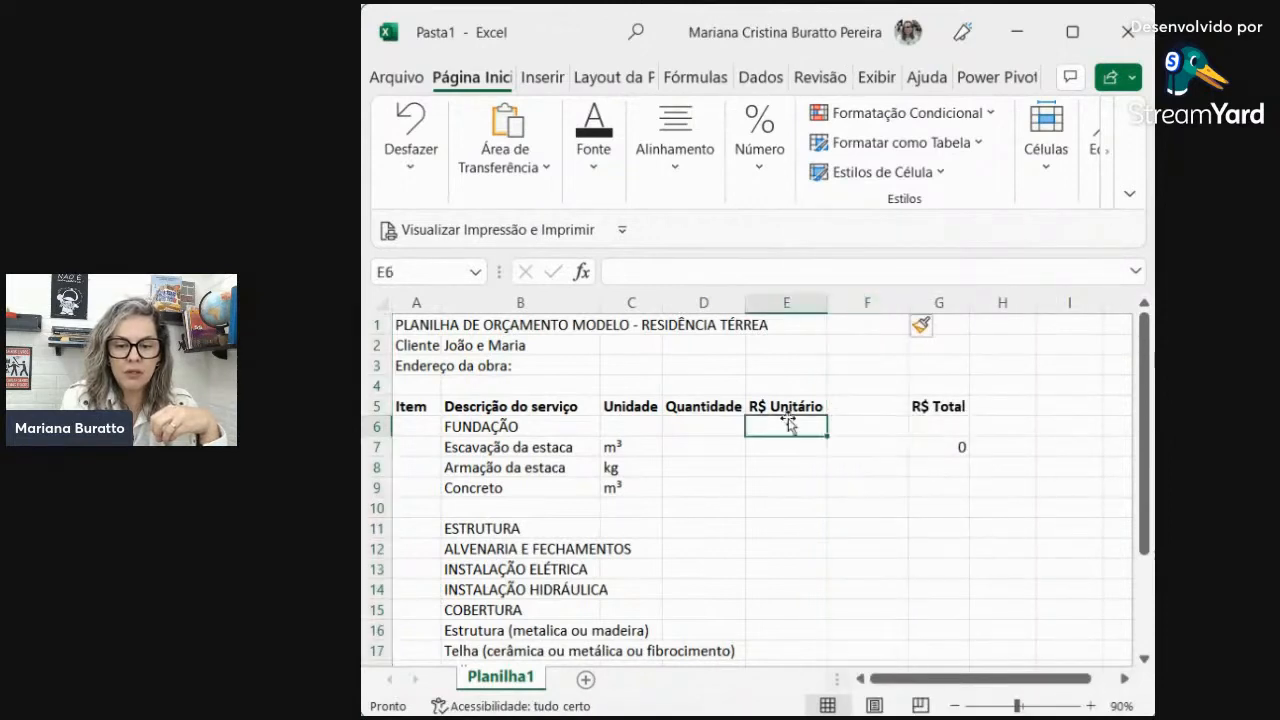
text(R)
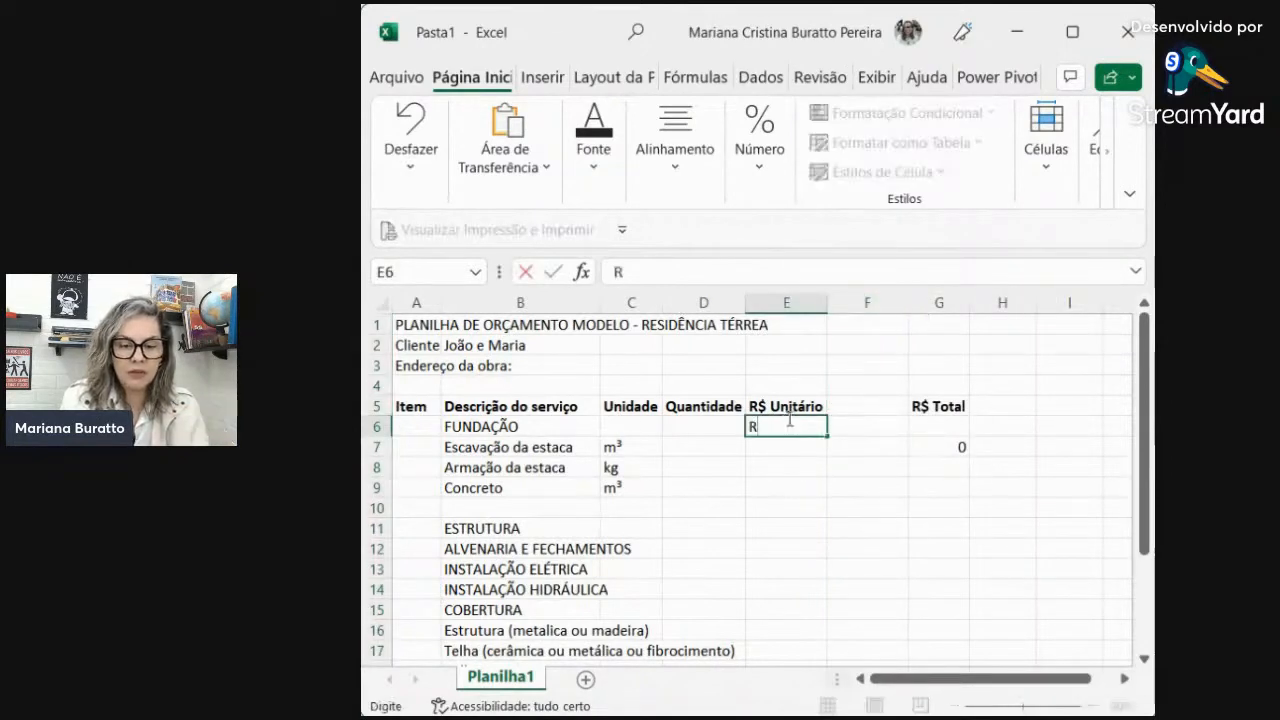
text($ Mat)
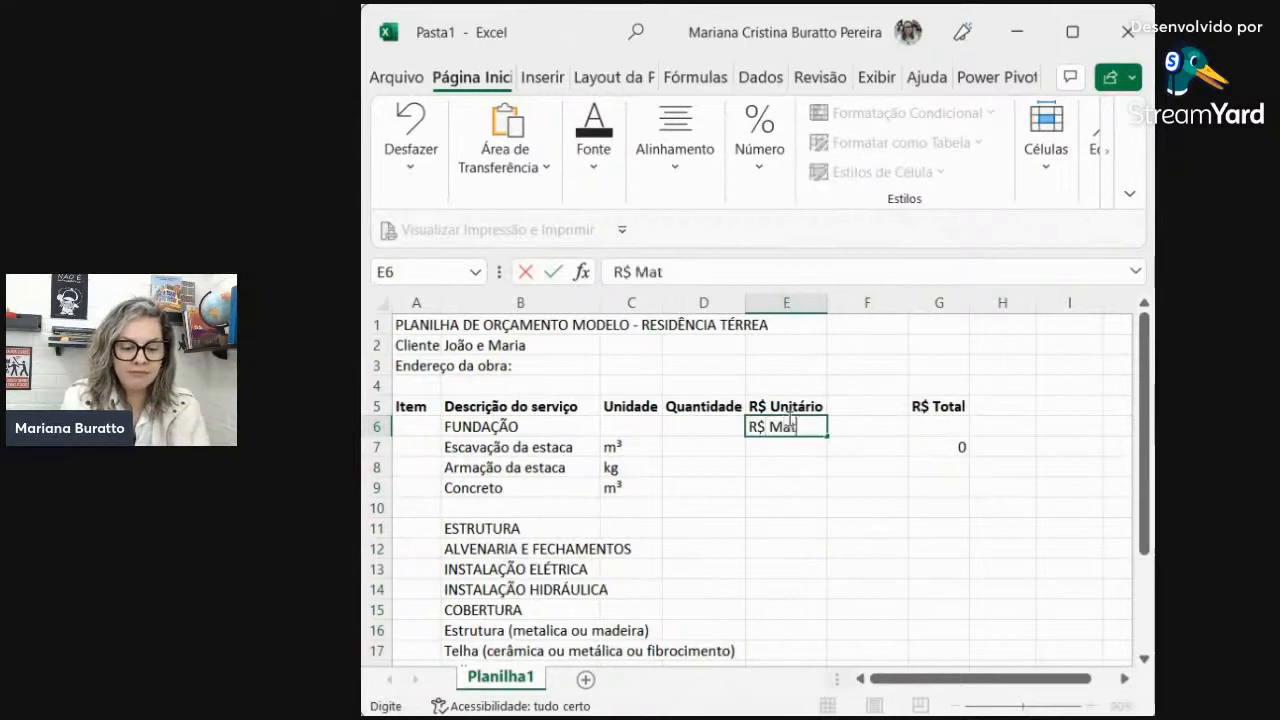
text(erial)
key(Tab)
text(M)
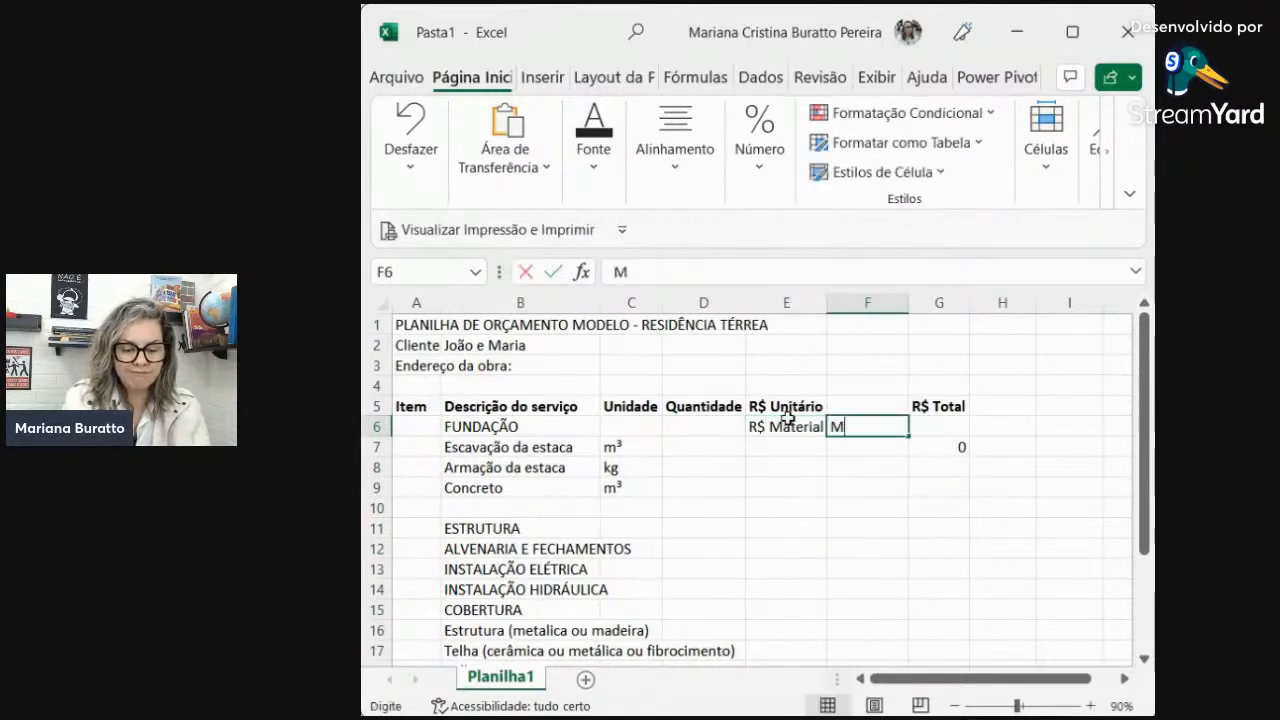
text(ão de obra)
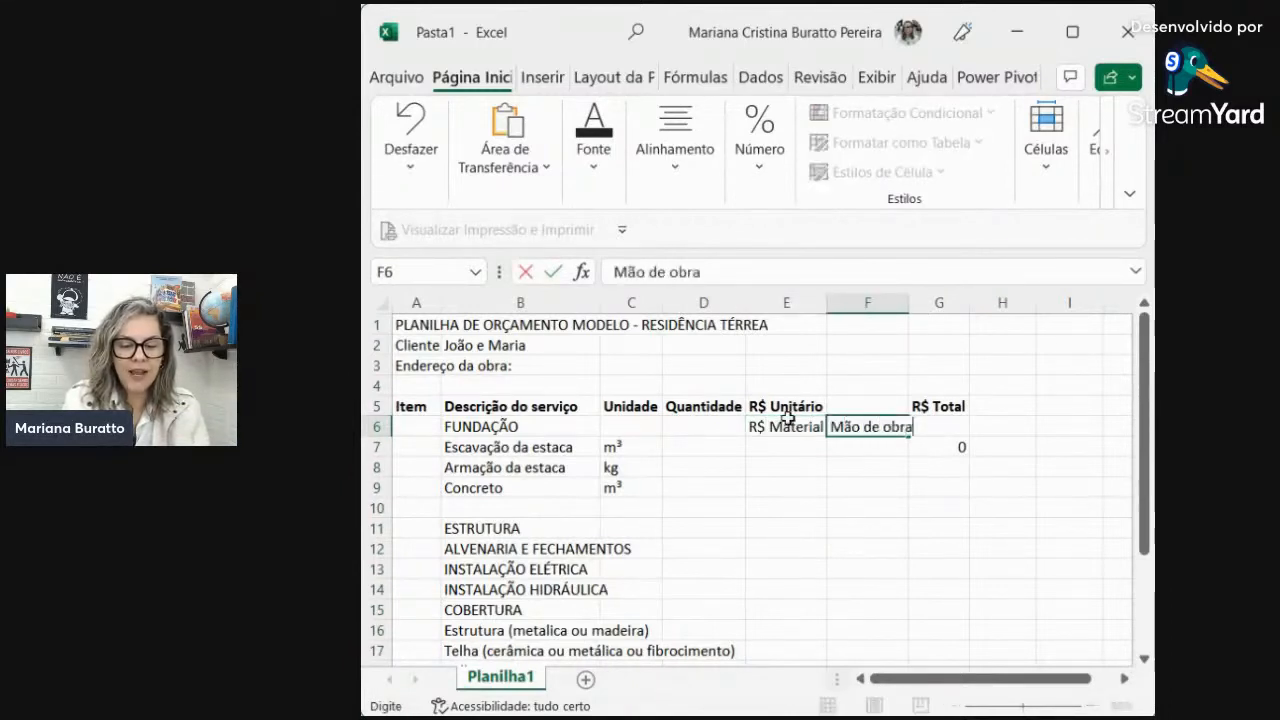
- Enter the subheadings "Material" in G6 and "Mão de obra" in H6, below R$ Total
key(Tab)
text(Ma)
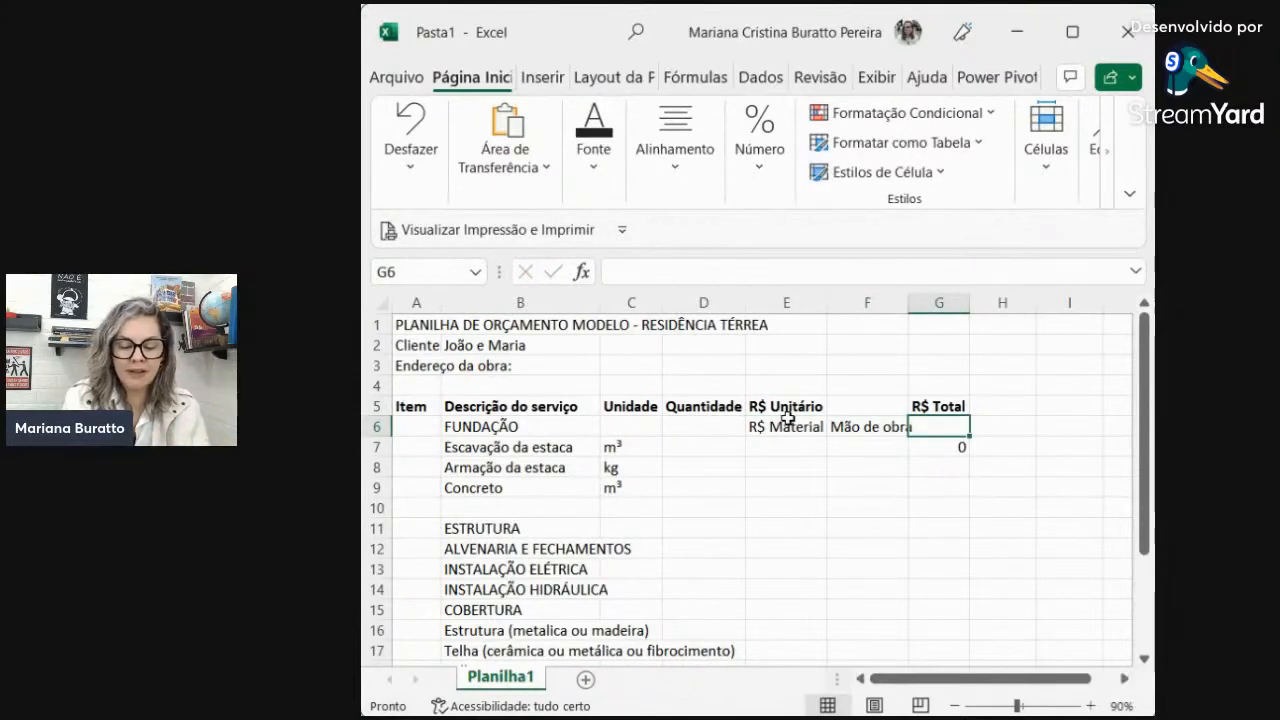
text(terial)
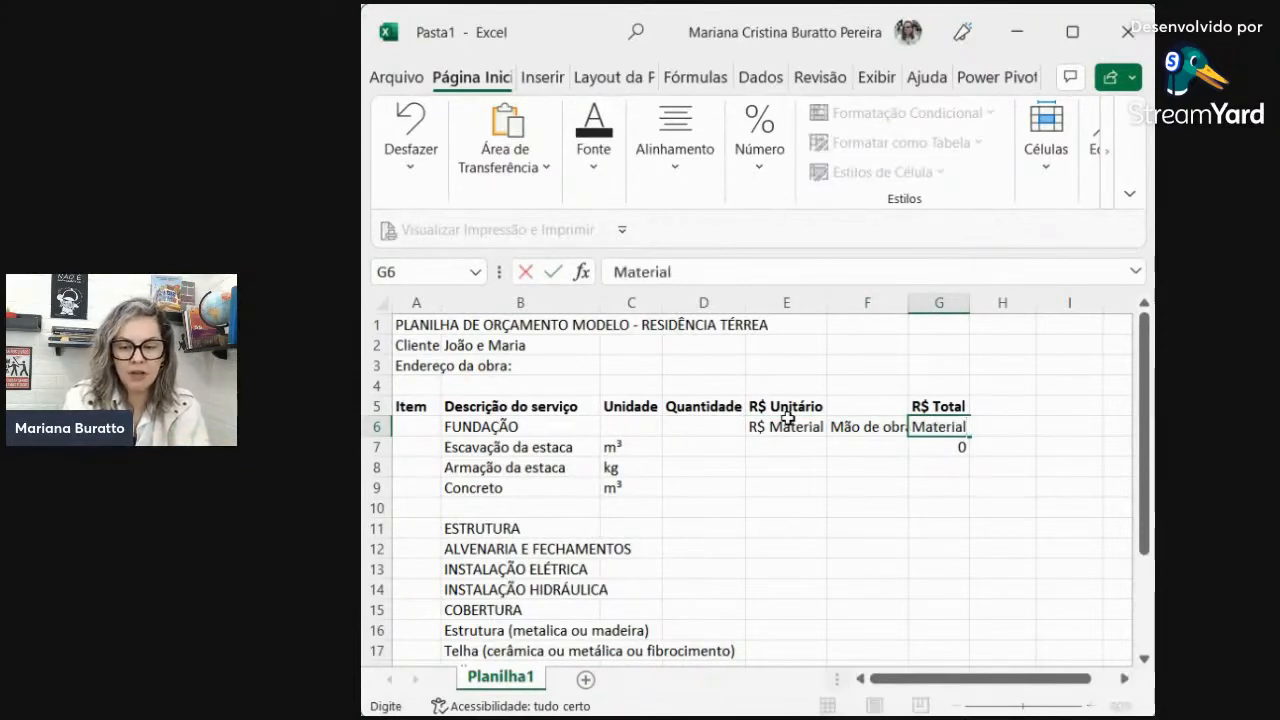
key(Tab)
text(Mão d eobr)
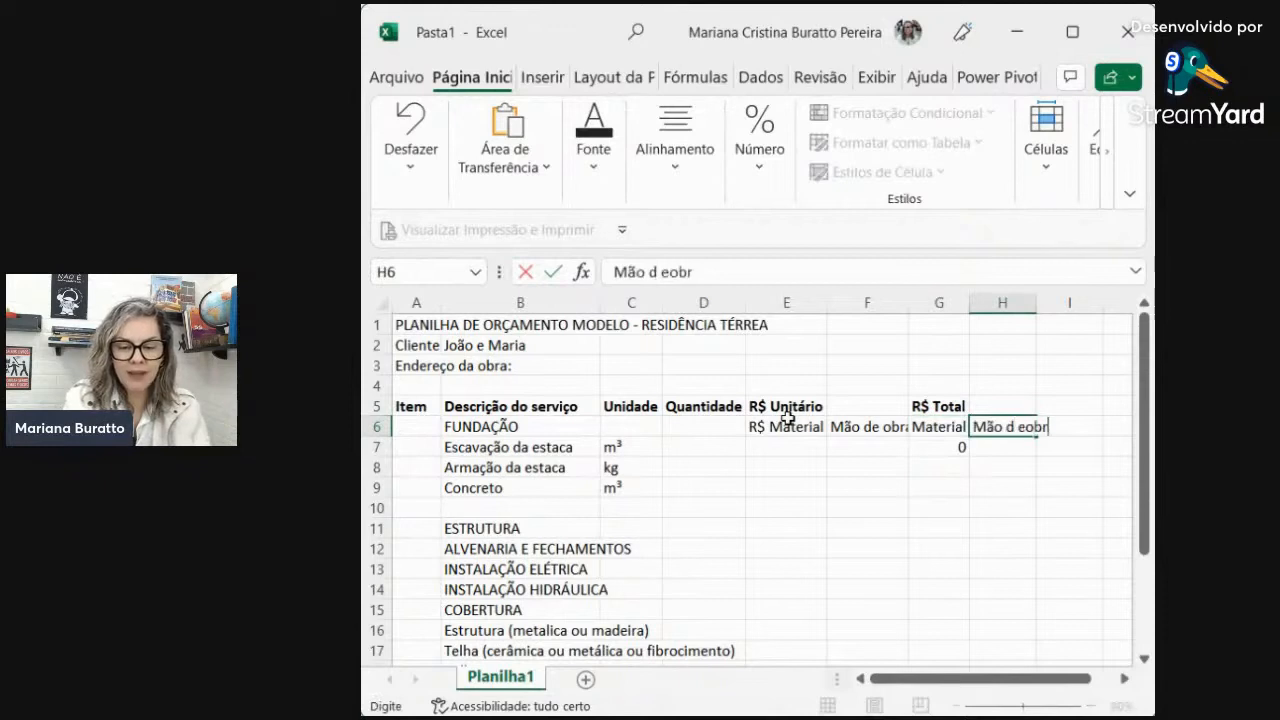
text(a)
key(Return)
key(Up)
key(F2)
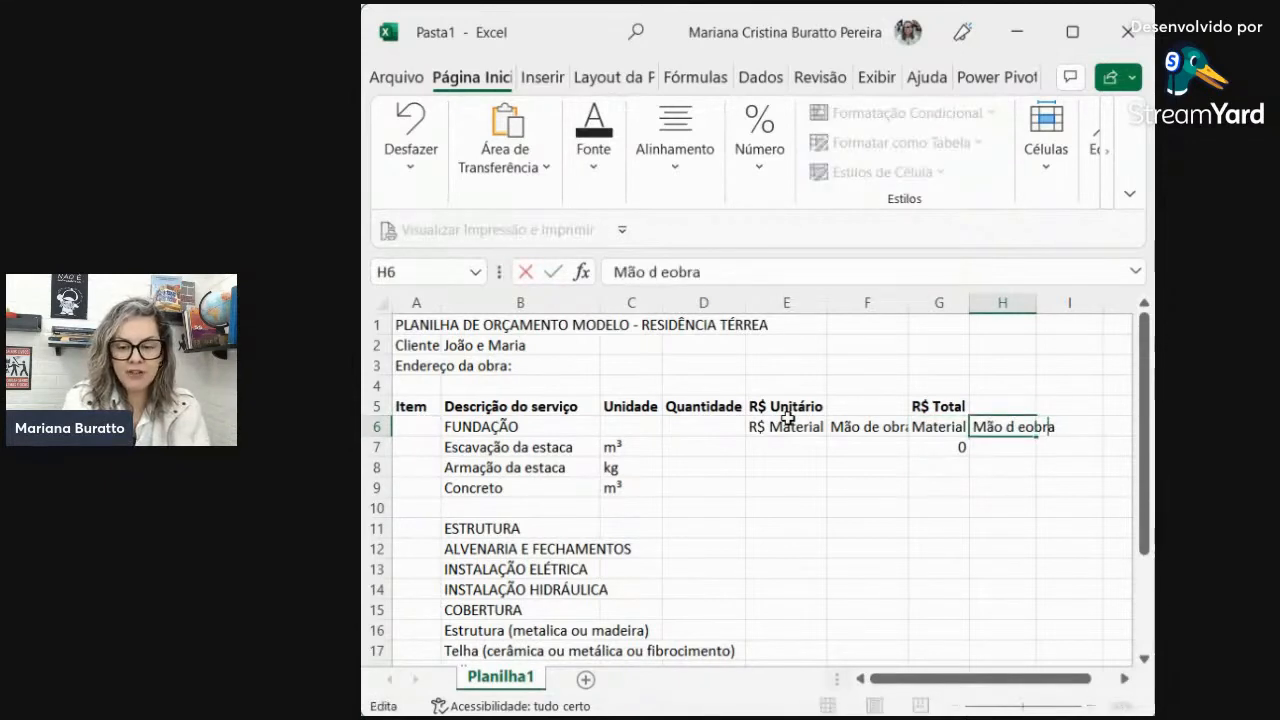
key(Left)
key(Left)
key(Left)
key(Left)
key(Left)
key(BackSpace)
key(Right)
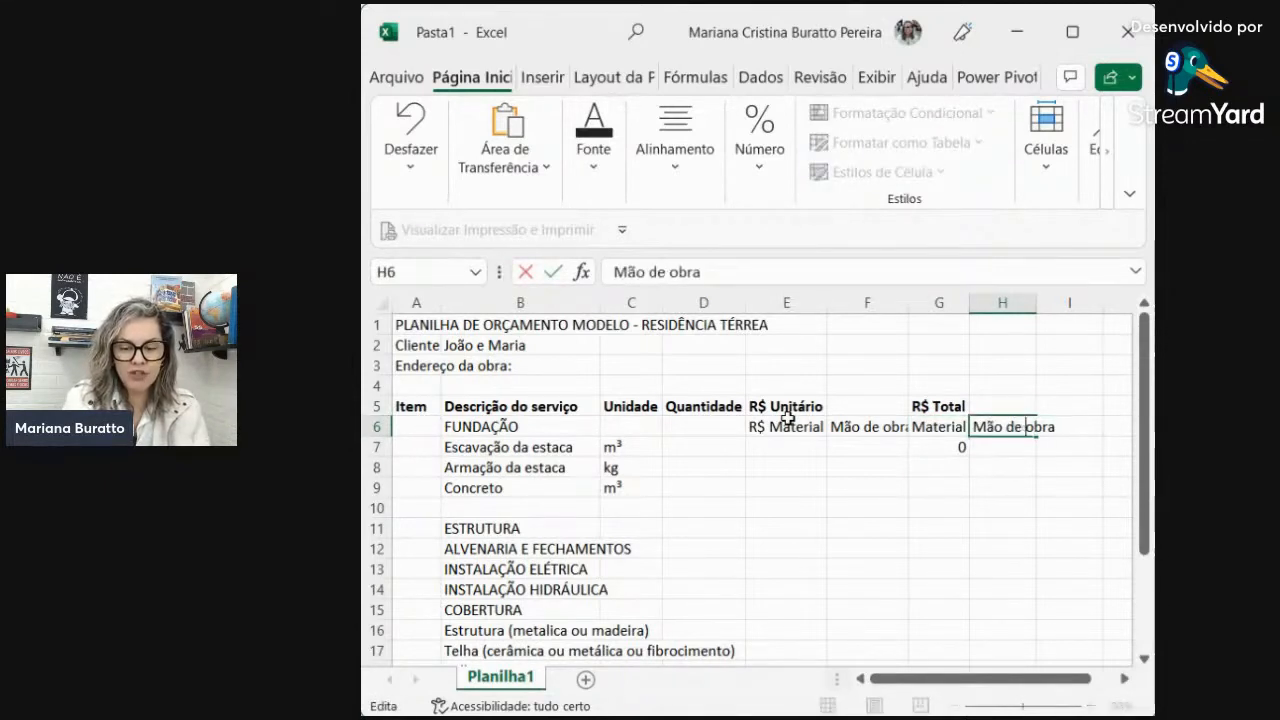
key(Return)
- Look over the service rows from FUNDAÇÃO down past Calhas and Rufos and back up to the title block
key(Up)
key(Left)
key(Left)
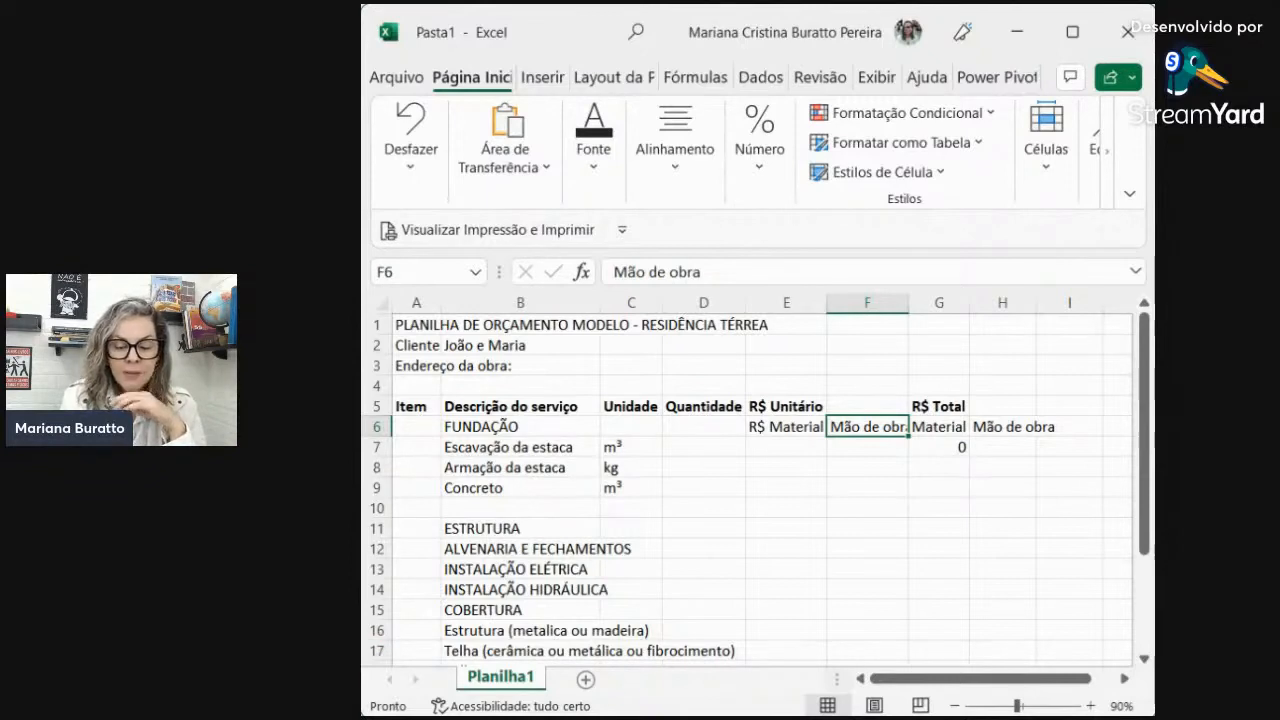
key(Down)
key(Down)
key(Down)
key(Down)
key(Down)
key(Down)
key(Down)
key(Down)
key(Down)
key(Down)
key(Down)
key(Down)
key(Down)
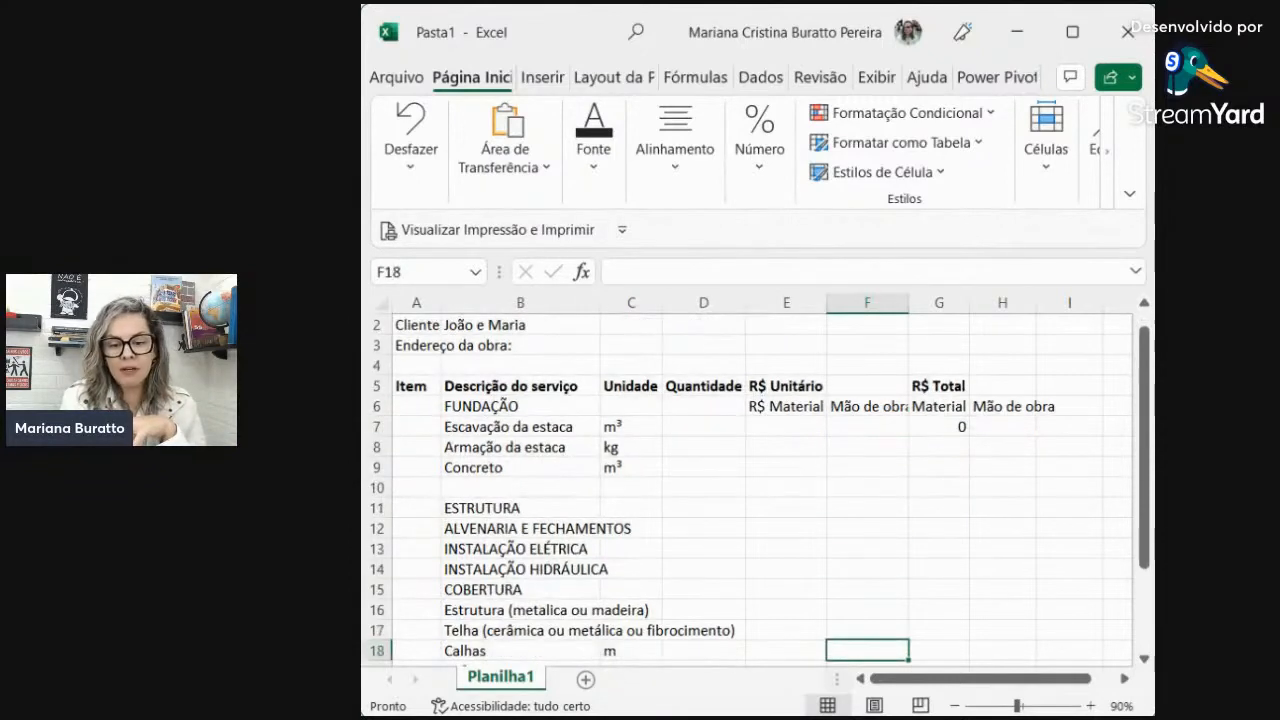
key(Down)
key(Down)
key(Up)
key(Up)
key(Up)
key(Up)
key(Up)
key(Up)
key(Up)
key(Up)
key(Up)
key(Up)
key(Up)
key(Up)
key(Up)
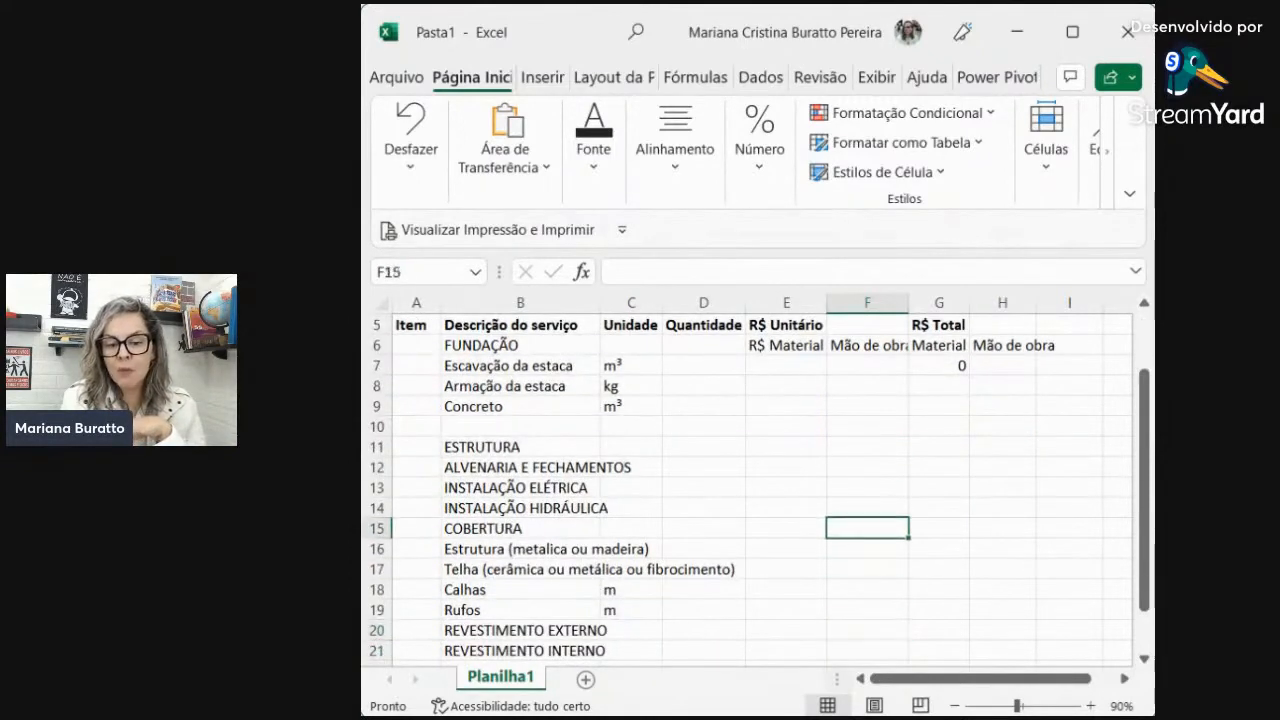
key(Up)
key(Up)
key(Up)
key(Up)
key(Up)
key(Up)
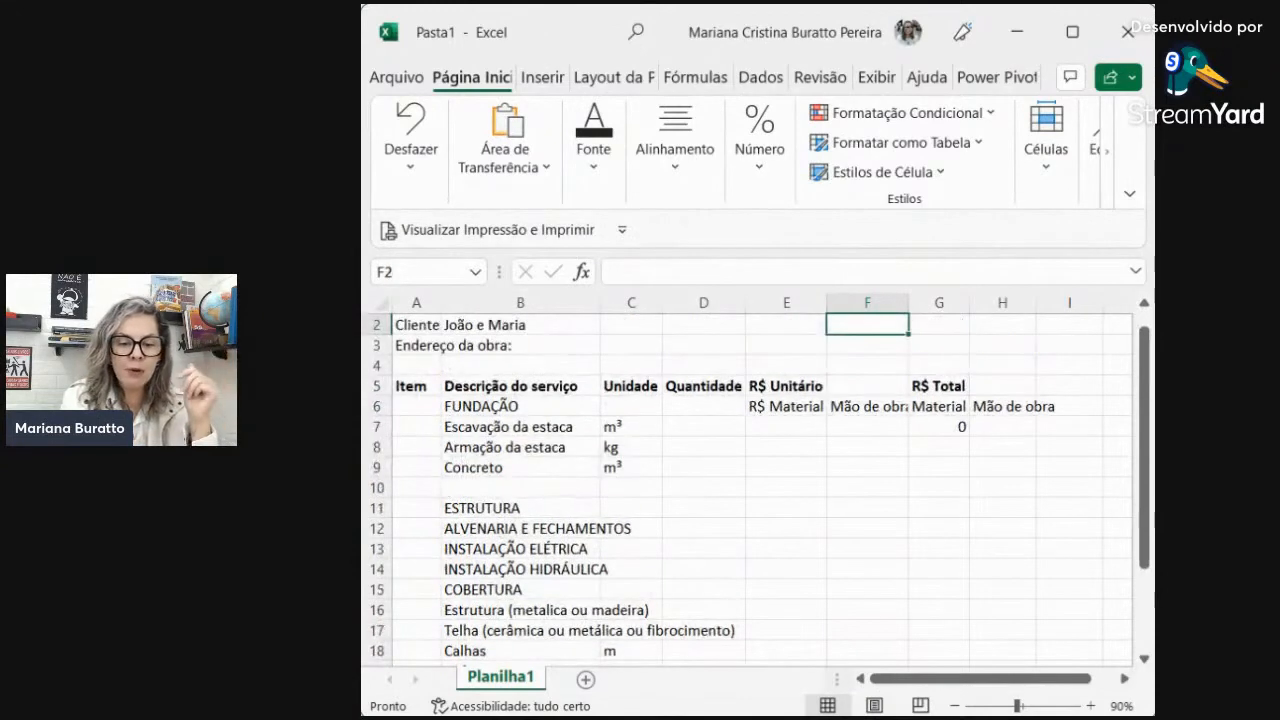
- Make the stage heading FUNDAÇÃO in B6 bold
click(518, 422)
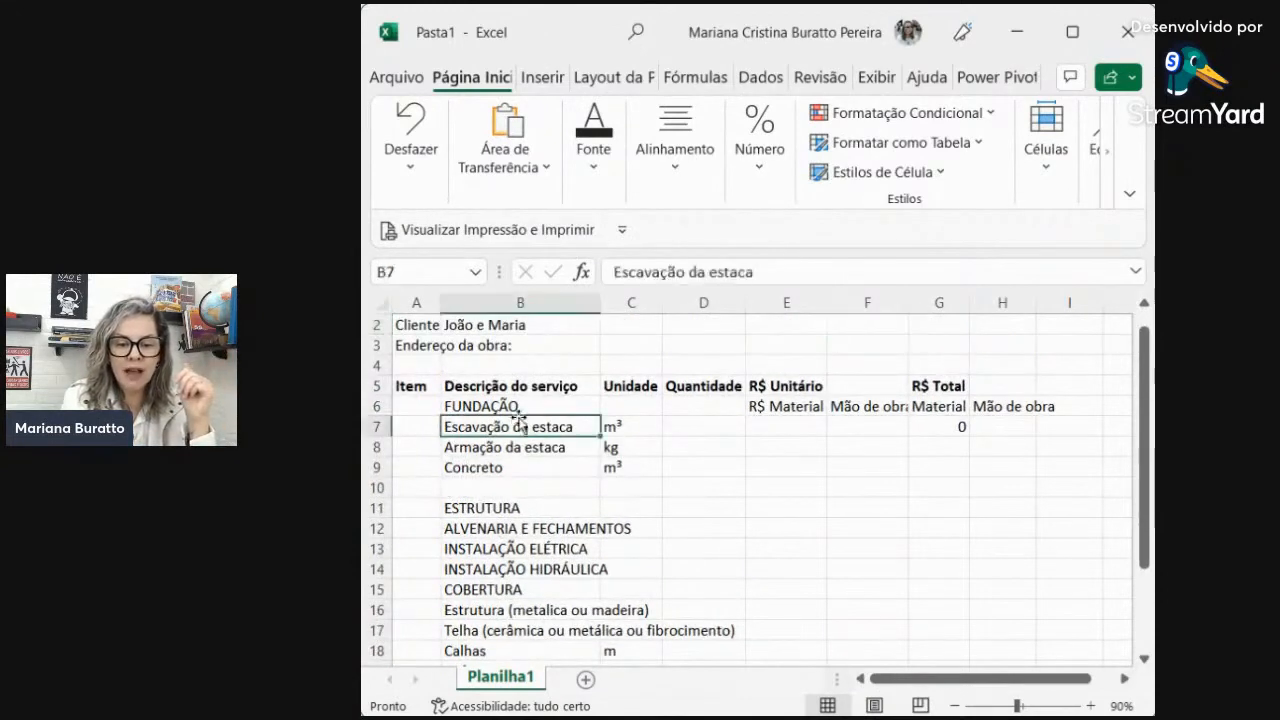
click(513, 399)
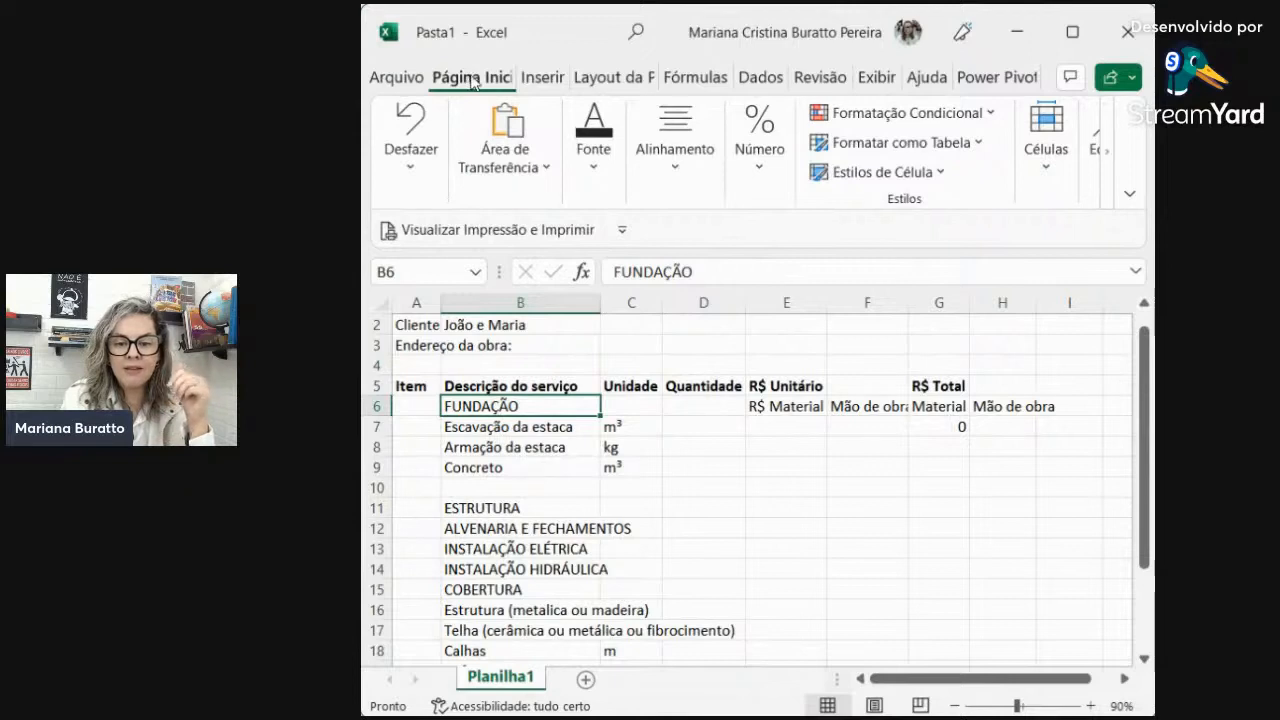
click(618, 182)
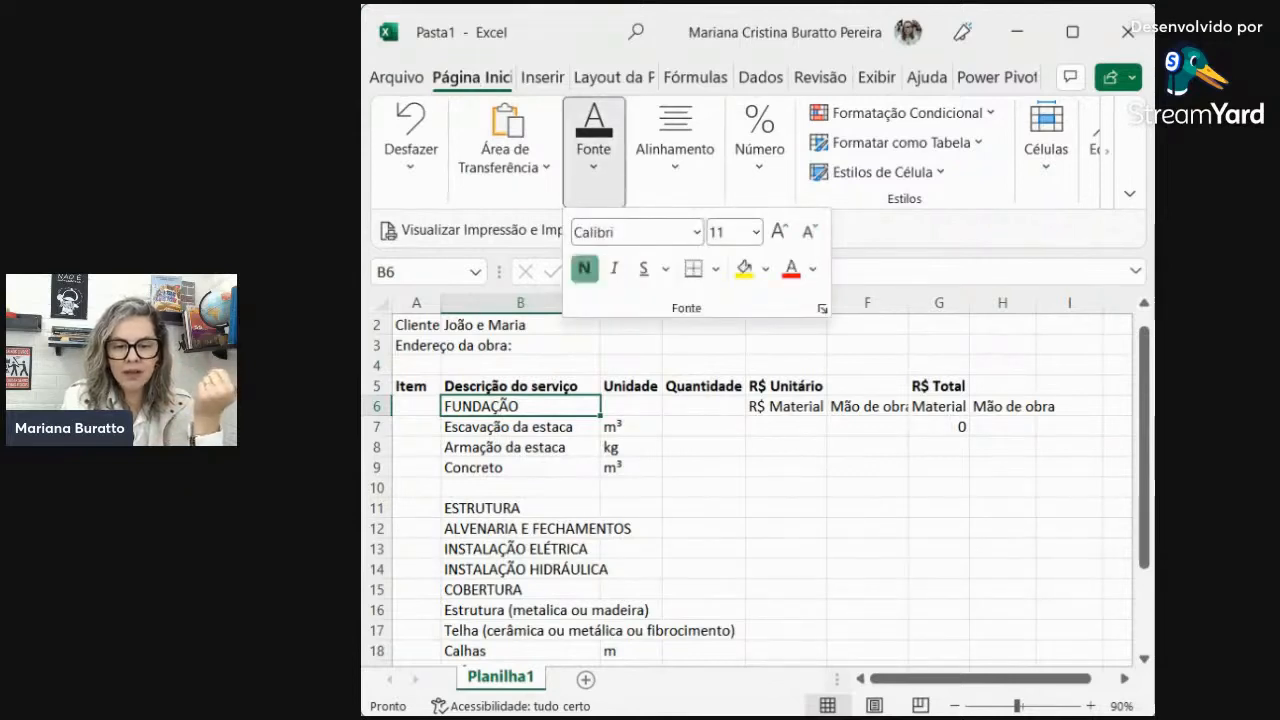
click(585, 268)
click(468, 582)
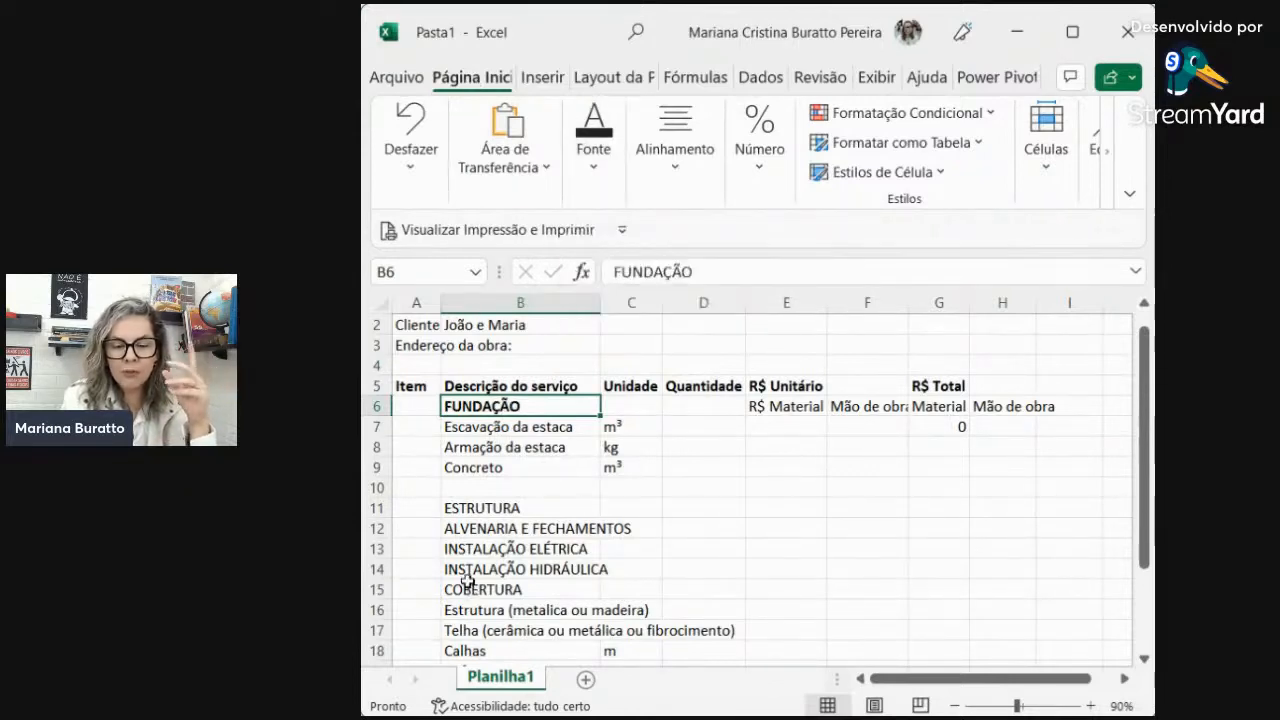
- Enter the label "Subtotal da fundação" in B10, below Concreto
click(591, 491)
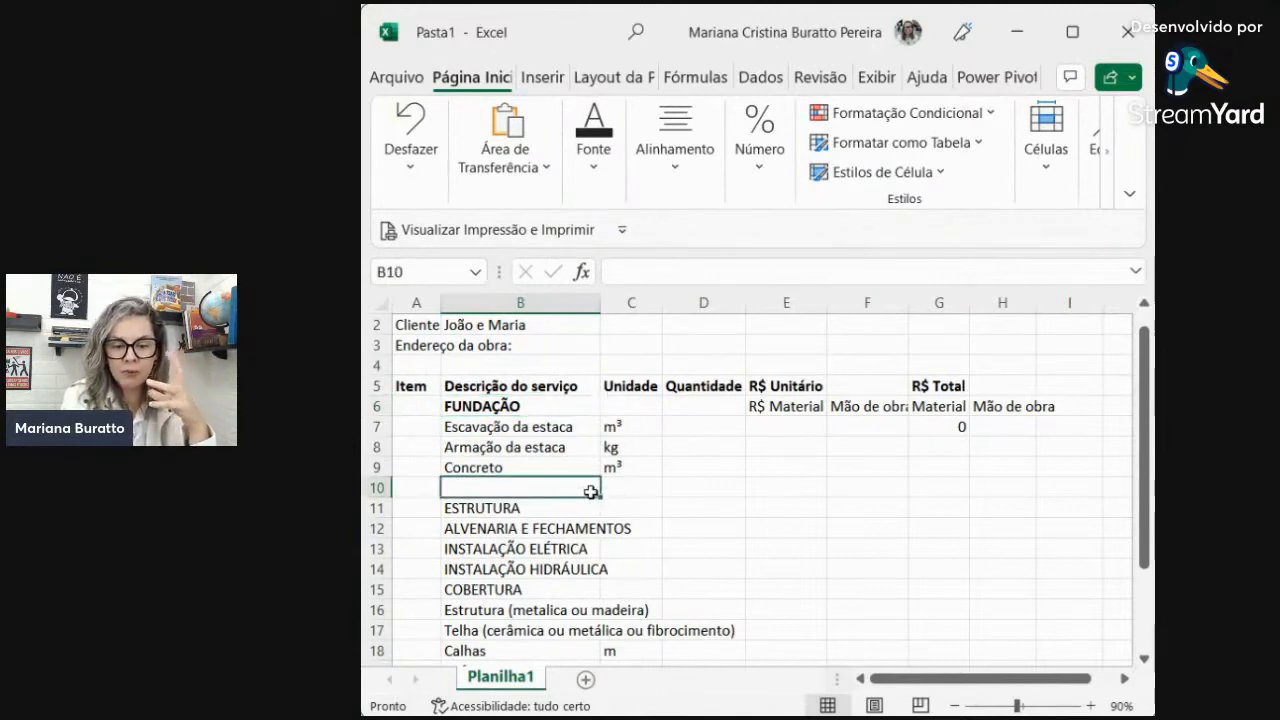
text(S)
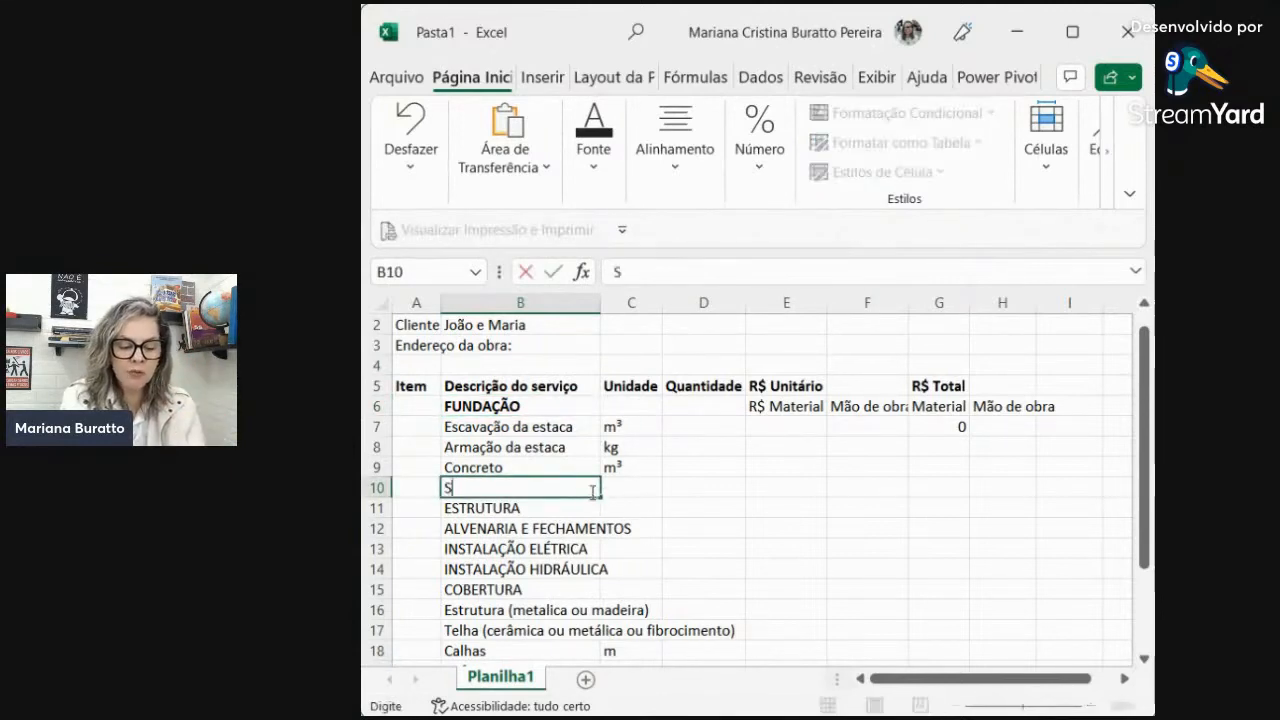
text(ubtotal do)
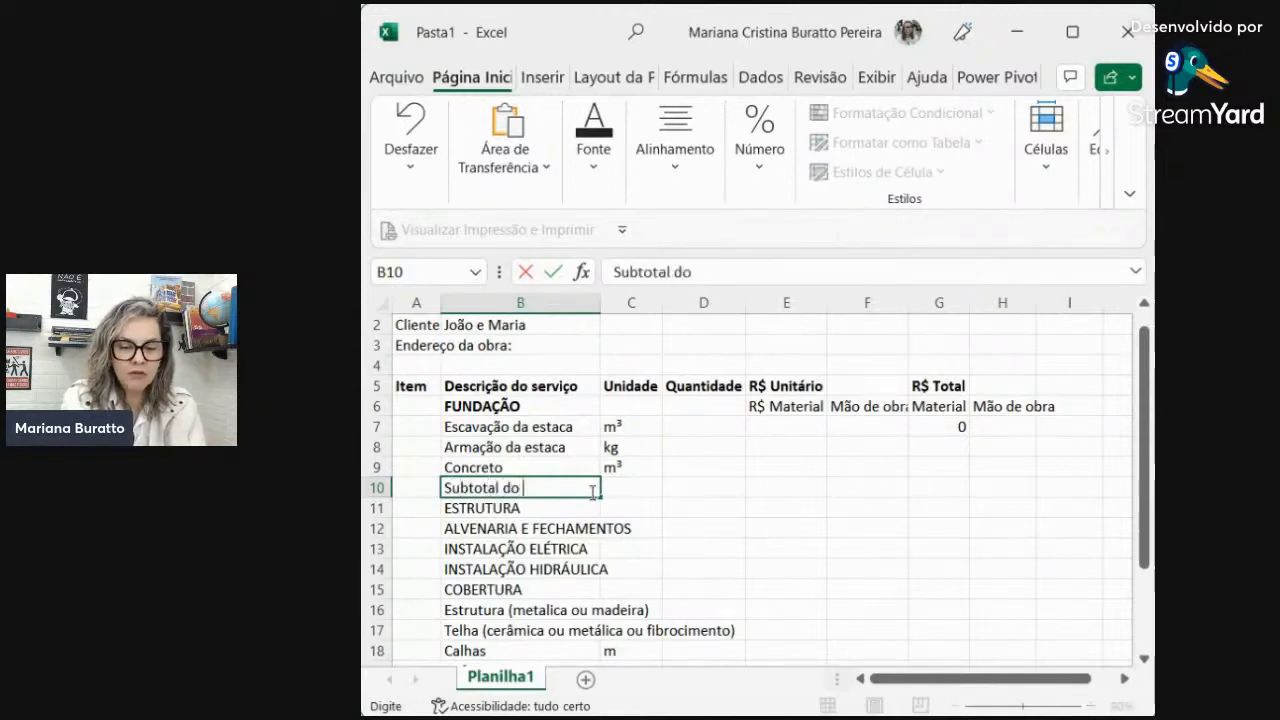
key(BackSpace)
text(a u)
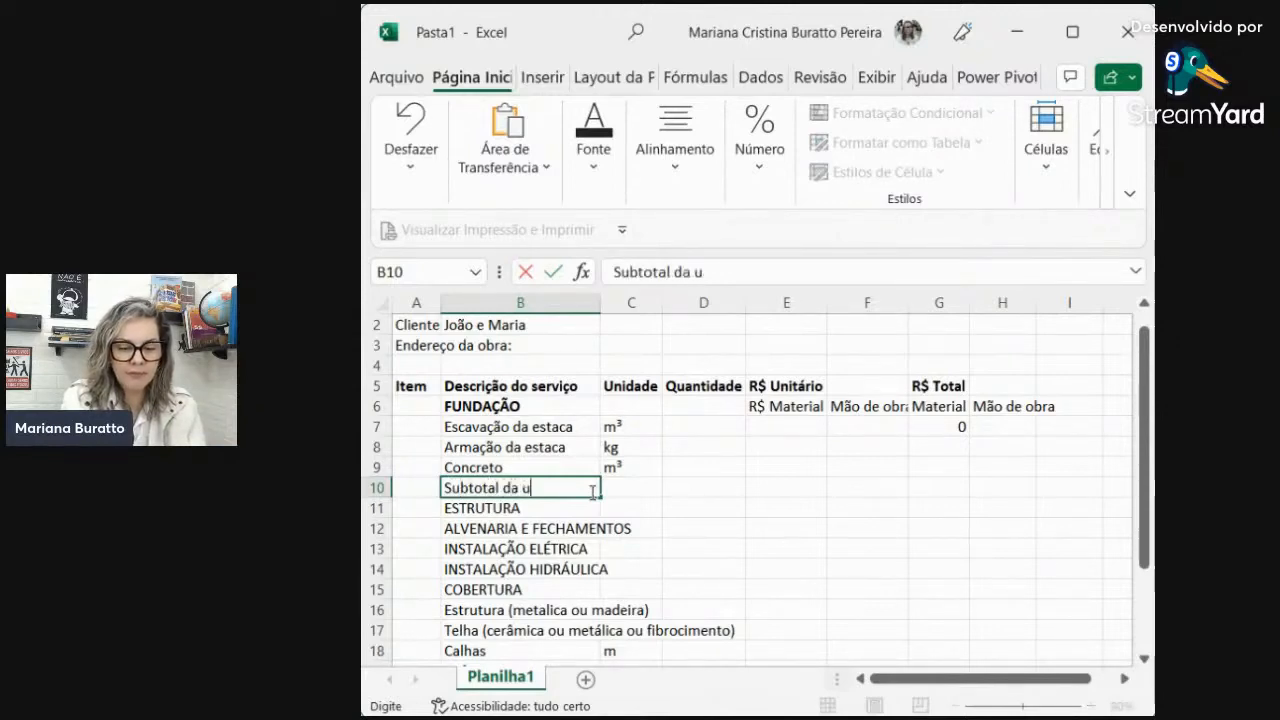
key(BackSpace)
text(fin)
key(BackSpace)
key(BackSpace)
text(un)
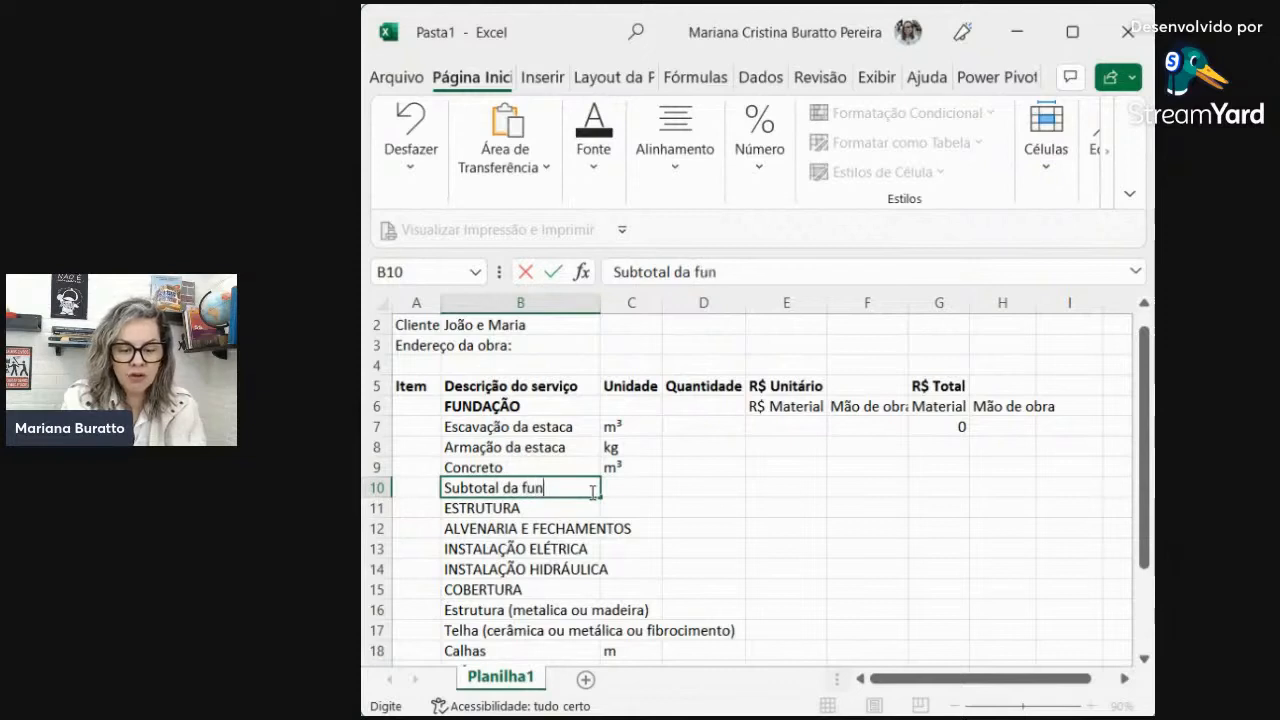
text(dação)
key(Return)
click(591, 489)
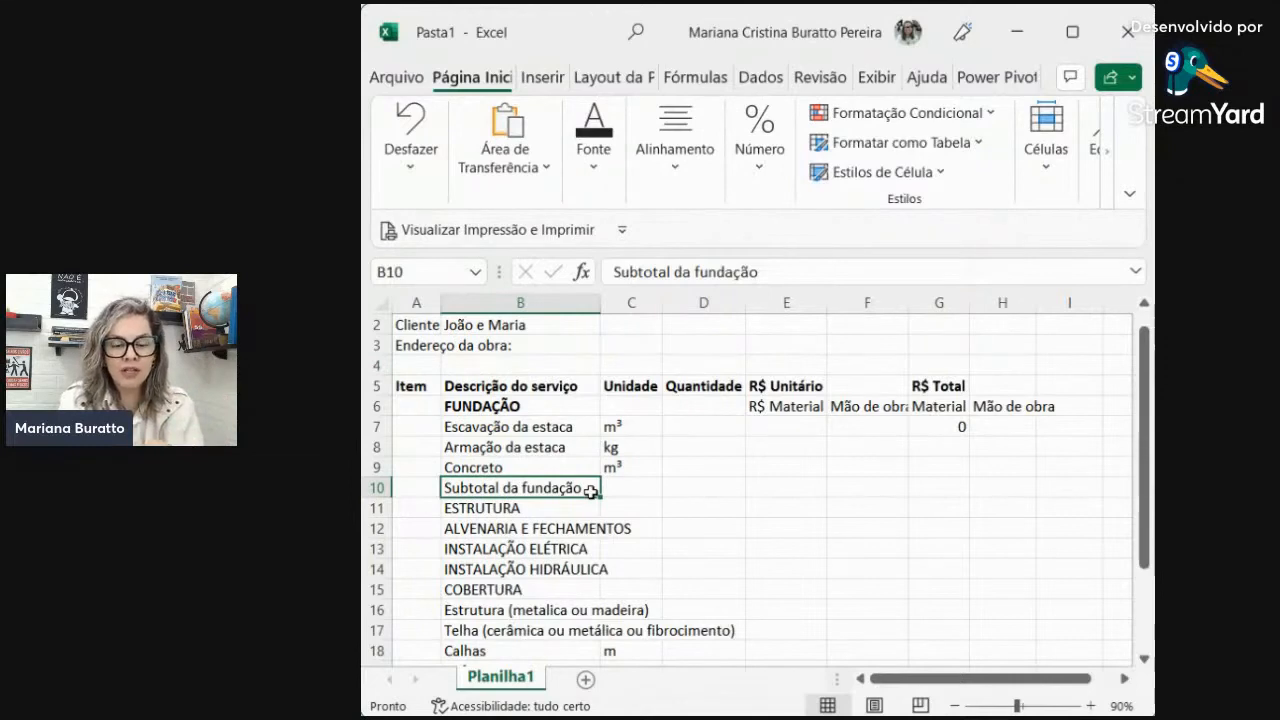
- Insert a blank row at row 11 between the foundation subtotal and ESTRUTURA
click(377, 508)
right_click(378, 509)
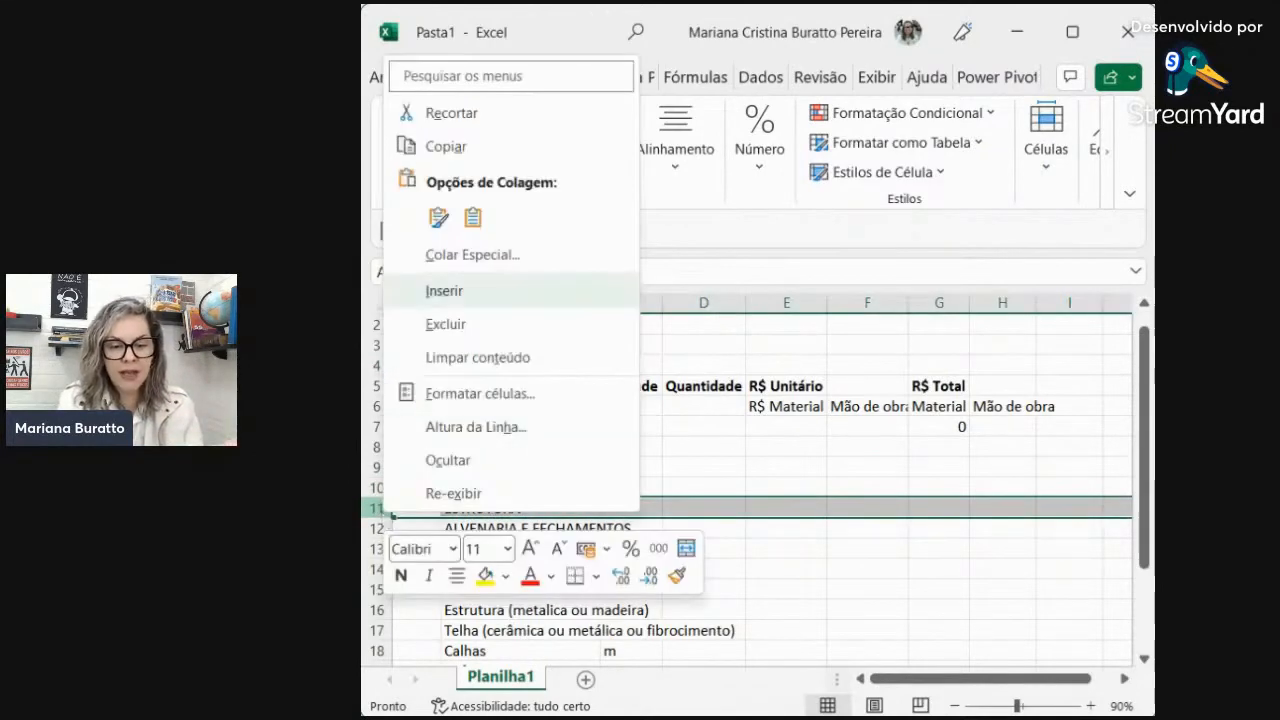
click(444, 290)
click(554, 469)
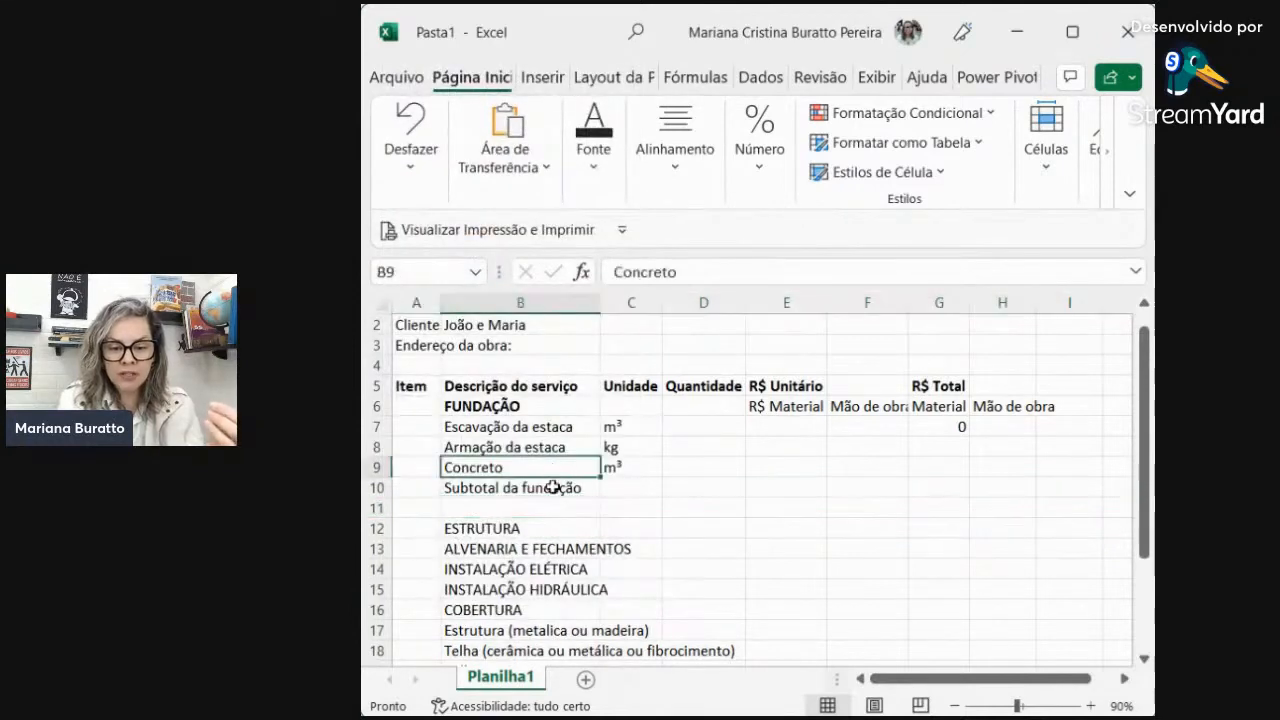
click(552, 489)
click(528, 528)
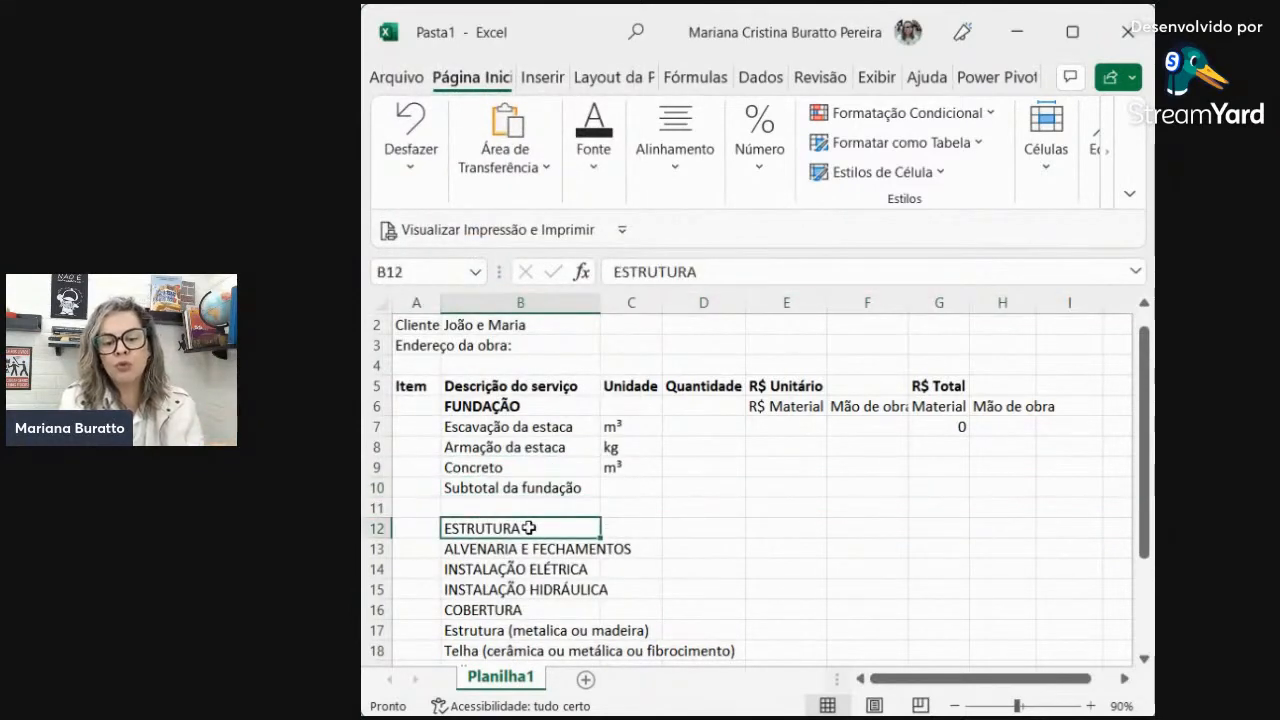
click(536, 556)
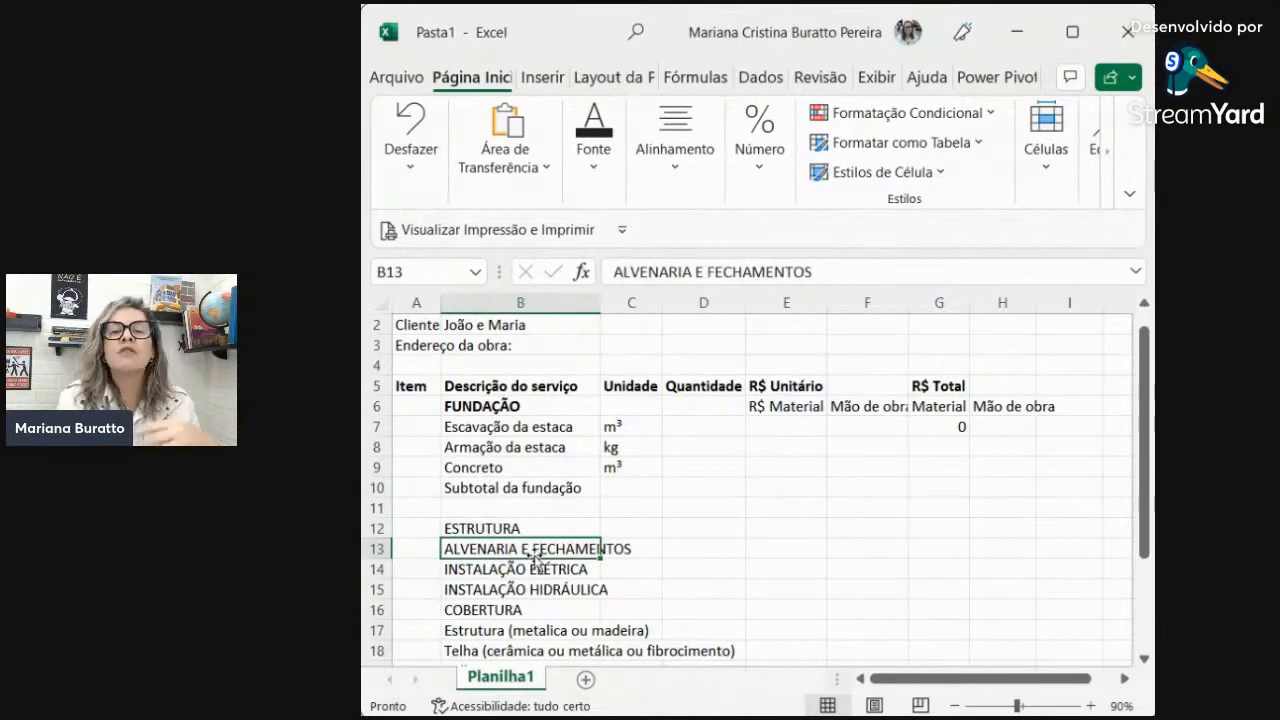